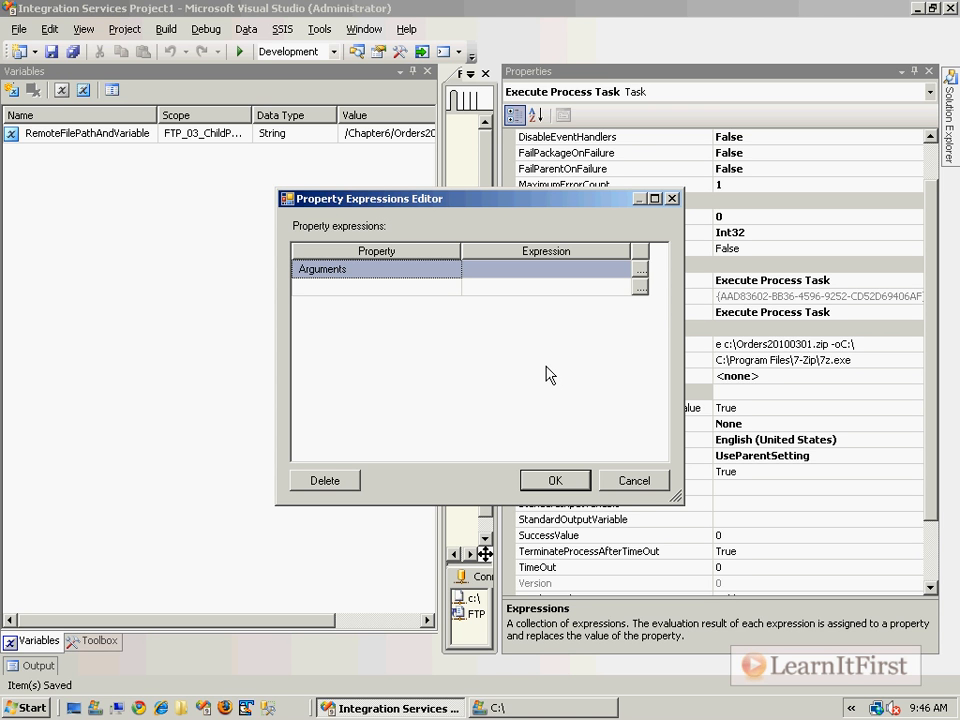
{"action": "left_click", "coordinate": [396, 270]}
{"action": "left_click", "coordinate": [558, 484]}
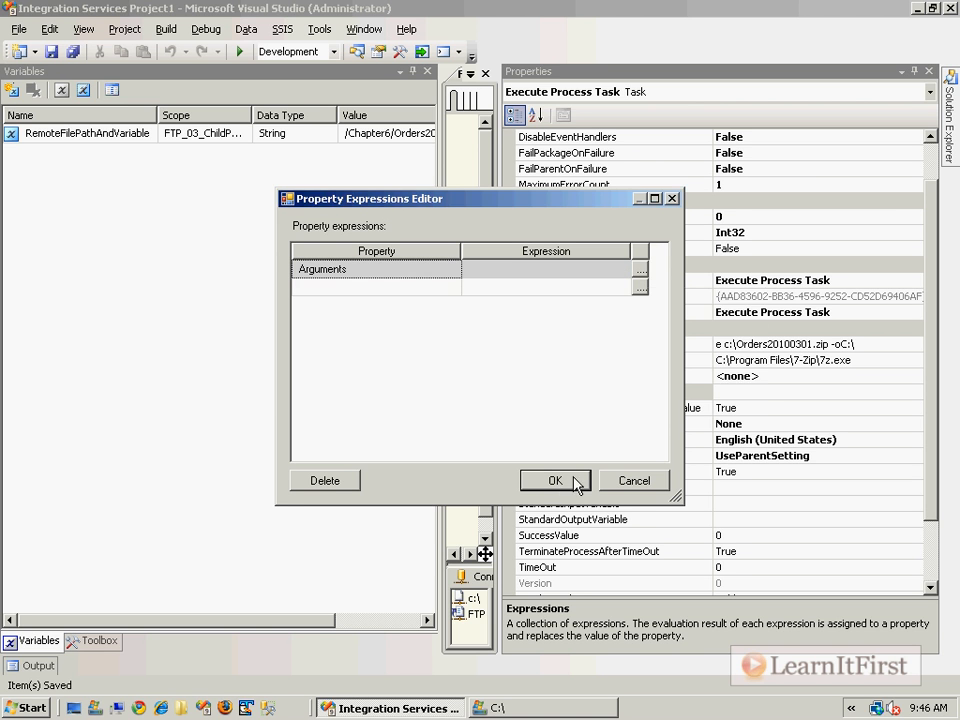
{"action": "left_click", "coordinate": [712, 380]}
{"action": "left_click", "coordinate": [636, 482]}
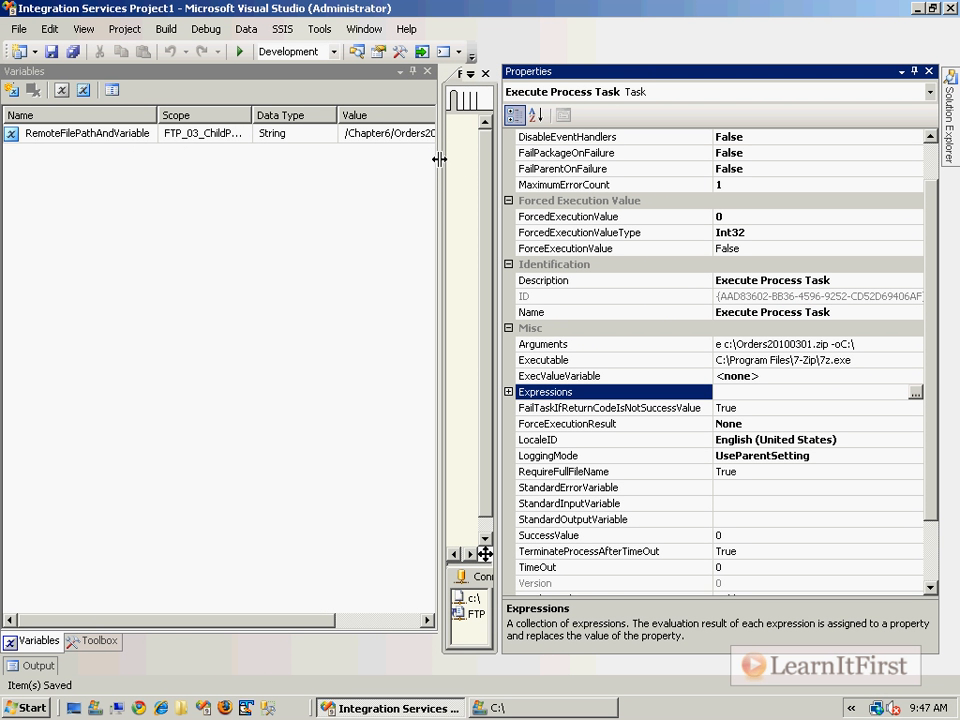
- Close the Properties window and widen the Variables window until the full Value column shows
{"action": "left_click", "coordinate": [929, 71]}
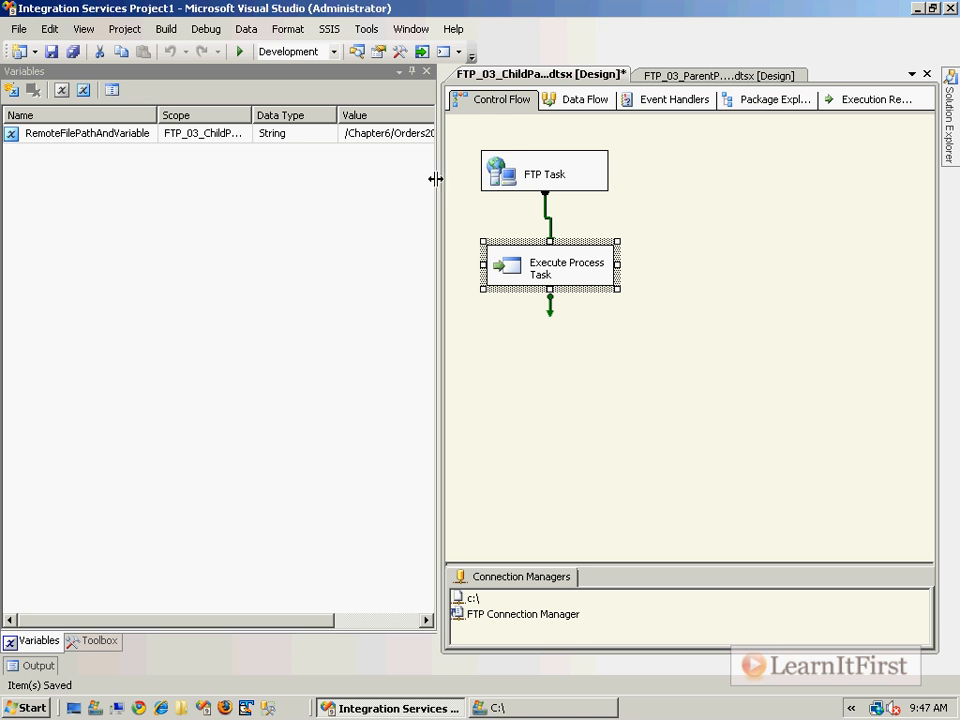
{"action": "left_click_drag", "start_coordinate": [439, 180], "coordinate": [586, 195]}
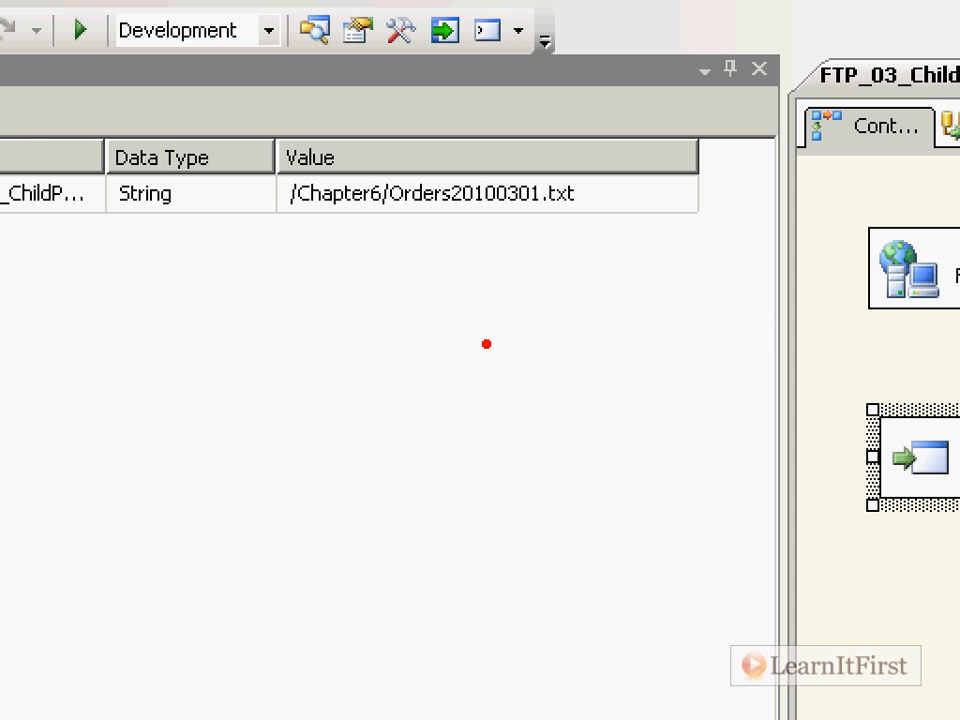
{"action": "left_click_drag", "start_coordinate": [465, 224], "coordinate": [376, 421]}
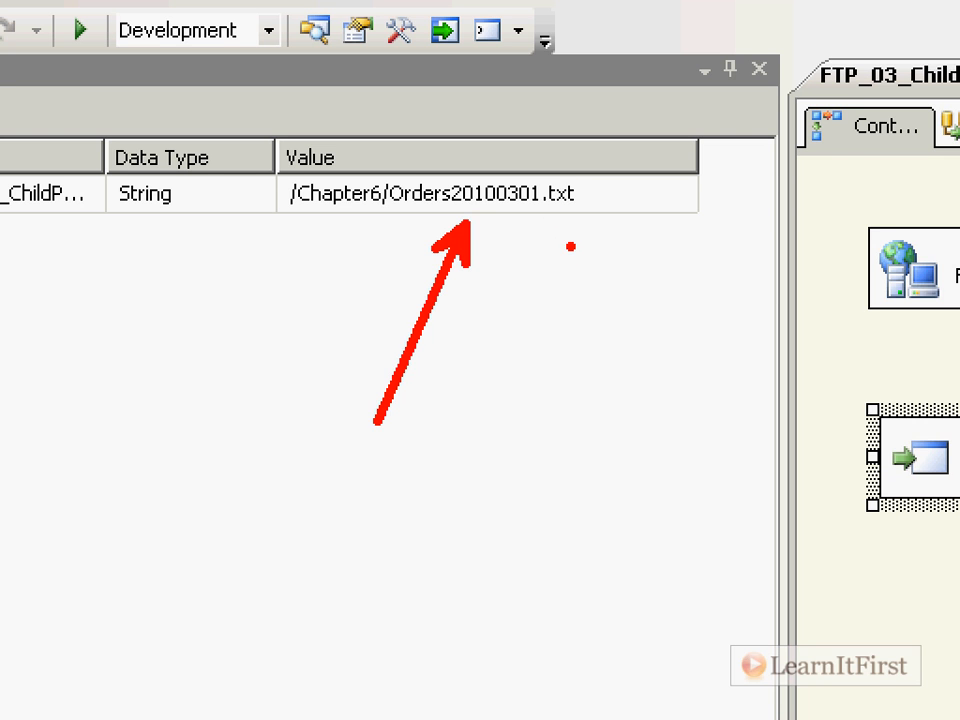
{"action": "mouse_move", "coordinate": [288, 173]}
{"action": "left_mouse_down"}
{"action": "mouse_move", "coordinate": [332, 181]}
{"action": "mouse_move", "coordinate": [386, 210]}
{"action": "mouse_move", "coordinate": [300, 190]}
{"action": "mouse_move", "coordinate": [253, 208]}
{"action": "mouse_move", "coordinate": [383, 190]}
{"action": "mouse_move", "coordinate": [280, 188]}
{"action": "mouse_move", "coordinate": [383, 183]}
{"action": "mouse_move", "coordinate": [390, 198]}
{"action": "left_mouse_up"}
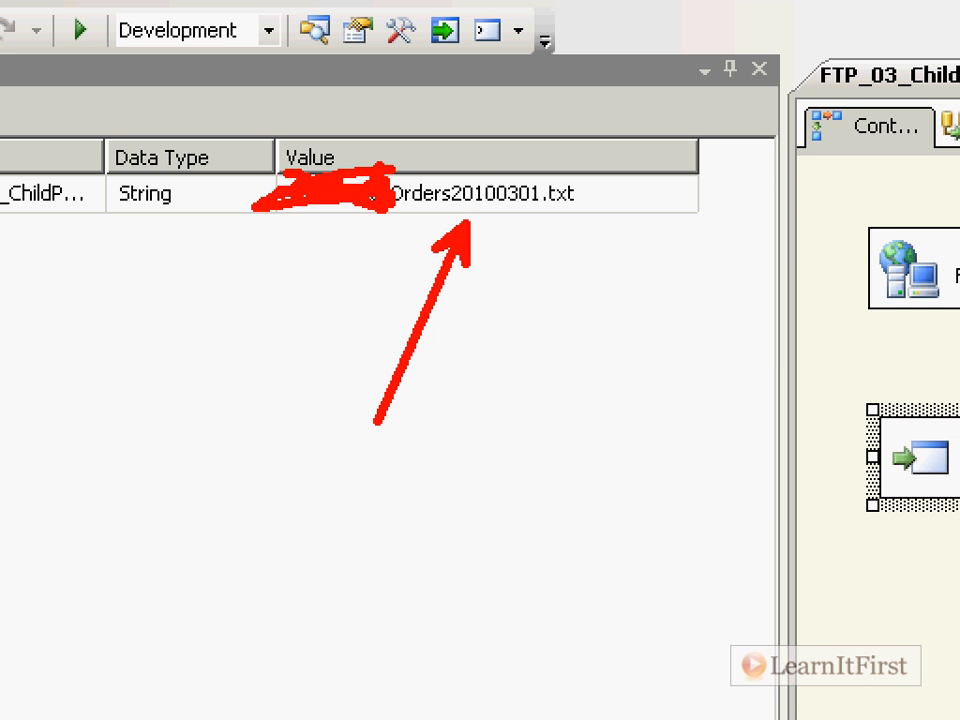
{"action": "key", "text": "y"}
{"action": "mouse_move", "coordinate": [370, 148]}
{"action": "left_mouse_down"}
{"action": "mouse_move", "coordinate": [536, 221]}
{"action": "mouse_move", "coordinate": [619, 228]}
{"action": "left_mouse_up"}
{"action": "key", "text": "b"}
{"action": "mouse_move", "coordinate": [516, 349]}
{"action": "left_mouse_down"}
{"action": "mouse_move", "coordinate": [507, 357]}
{"action": "mouse_move", "coordinate": [526, 381]}
{"action": "left_mouse_up"}
{"action": "left_click", "coordinate": [556, 333]}
{"action": "left_click", "coordinate": [556, 368]}
{"action": "left_click_drag", "start_coordinate": [568, 285], "coordinate": [697, 390]}
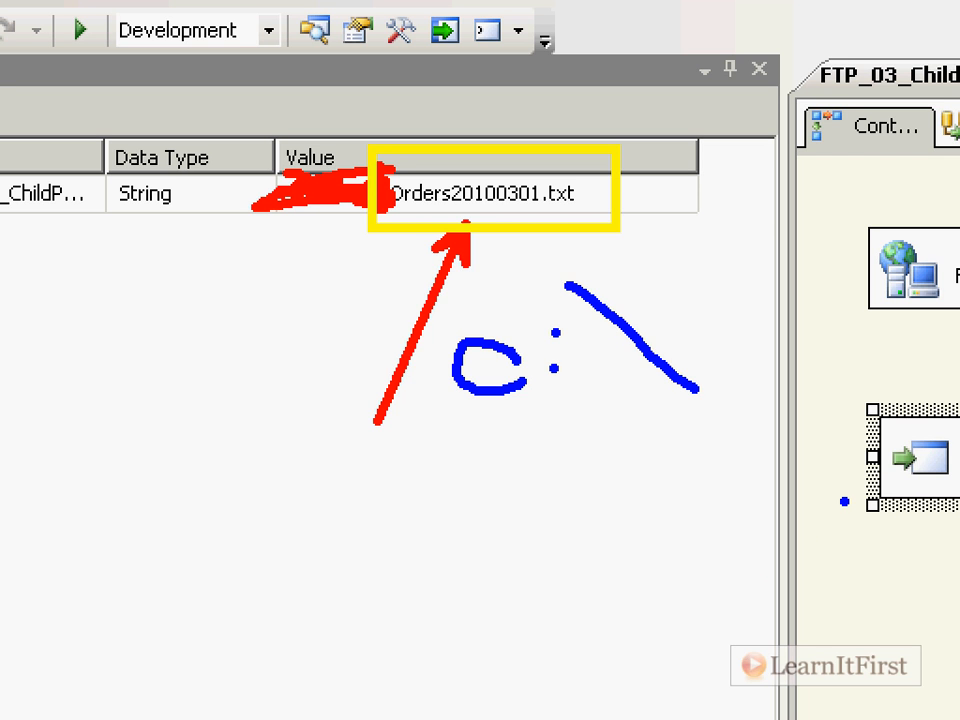
{"action": "key", "text": "Escape"}
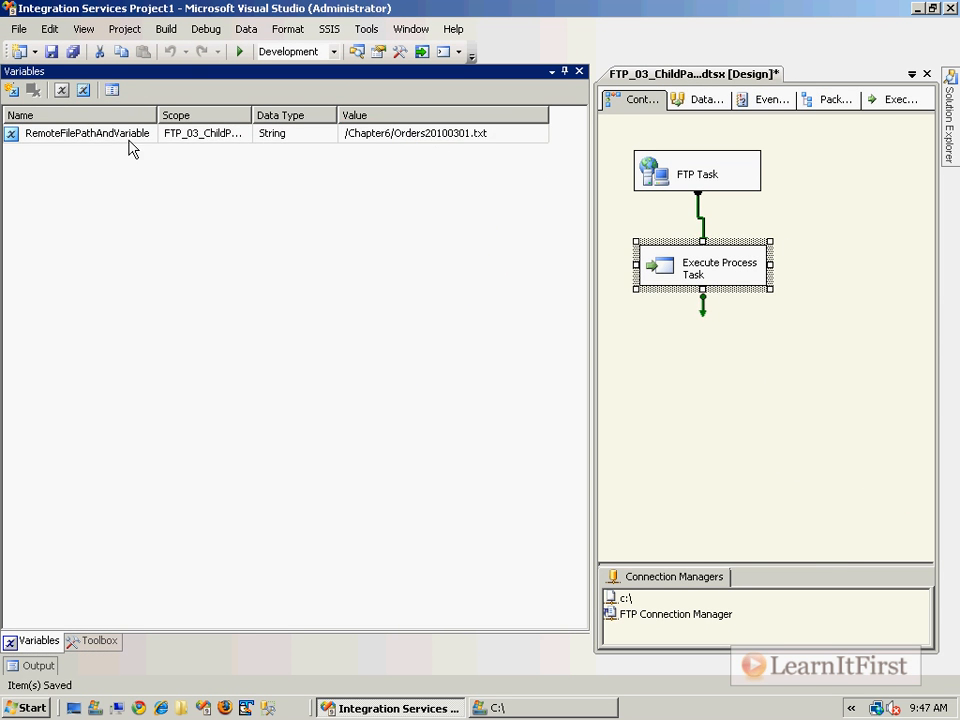
- Delete the RemoteFilePathAndVariable variable from the package
{"action": "left_click", "coordinate": [140, 135]}
{"action": "left_click", "coordinate": [33, 90]}
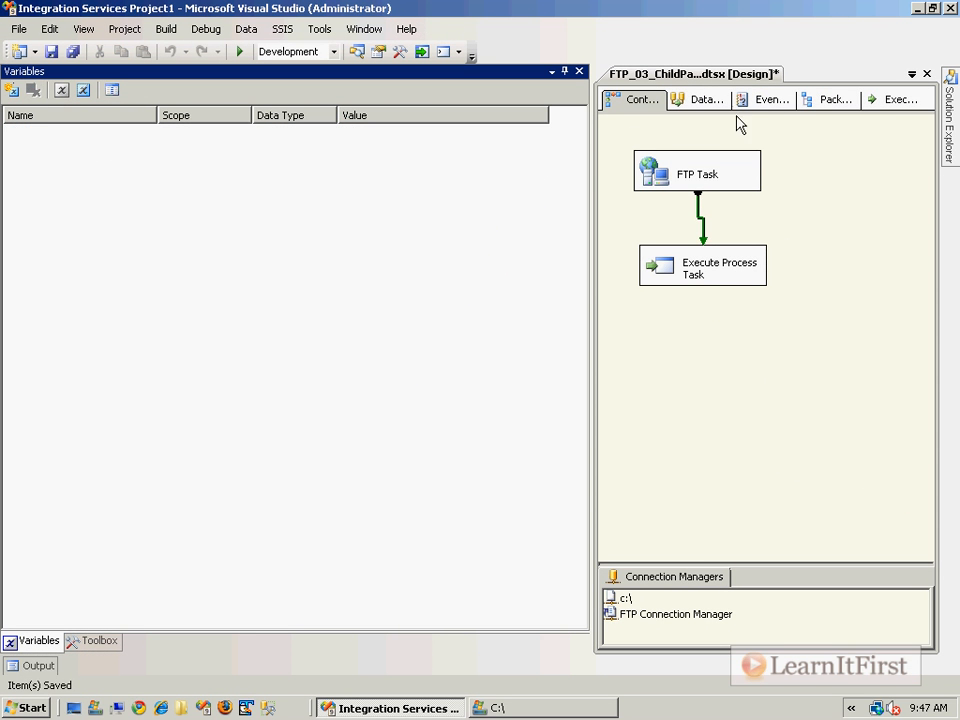
- Add a String variable named RemotePath with the value /Chapter6/ in the Execute Process Task scope
{"action": "left_click", "coordinate": [12, 90]}
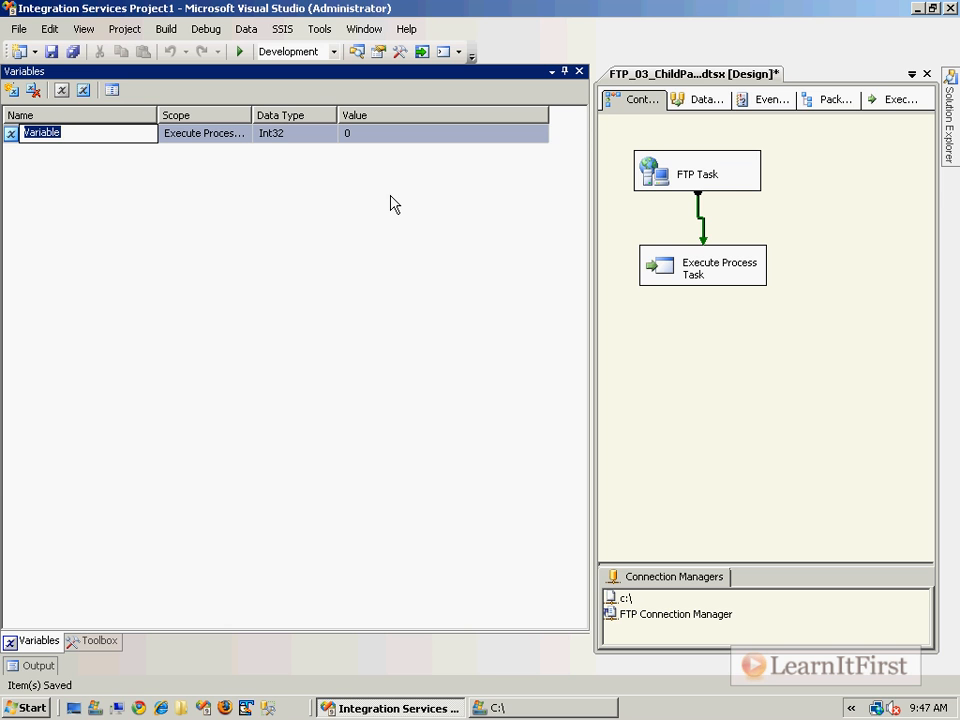
{"action": "type", "text": "RemotePath"}
{"action": "key", "text": "Tab"}
{"action": "key", "text": "s"}
{"action": "key", "text": "s"}
{"action": "key", "text": "s"}
{"action": "key", "text": "Tab"}
{"action": "key", "text": "BackSpace"}
{"action": "type", "text": "/Chapter6/"}
{"action": "key", "text": "Return"}
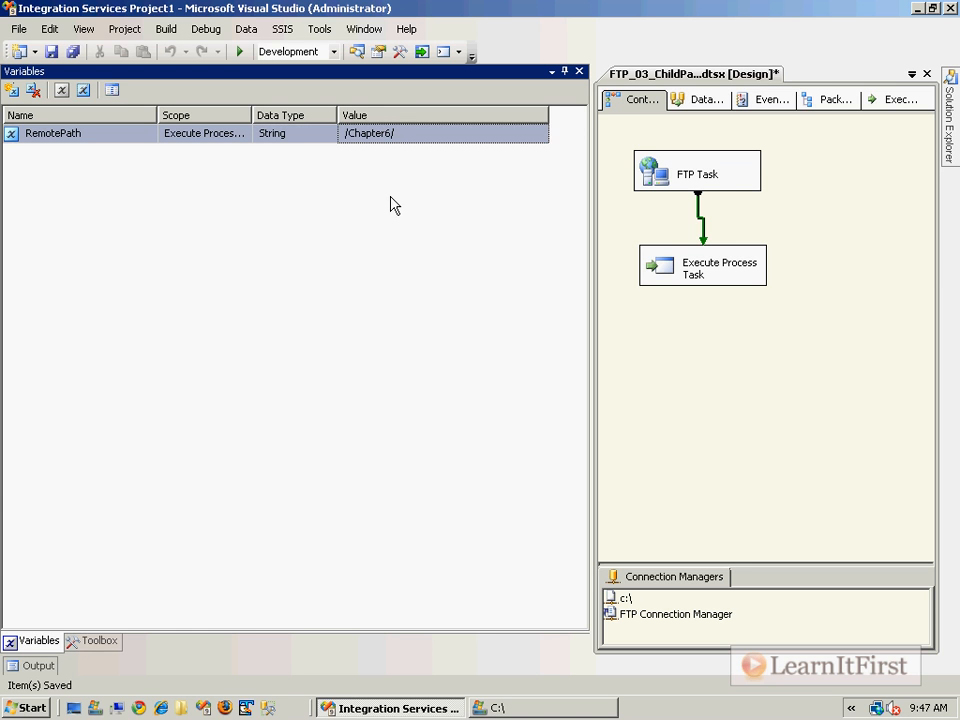
- Add a String variable named RemoteFile with the value Orders20100301.zip in the Execute Process Task scope
{"action": "left_click", "coordinate": [12, 89]}
{"action": "type", "text": "RemoteFile"}
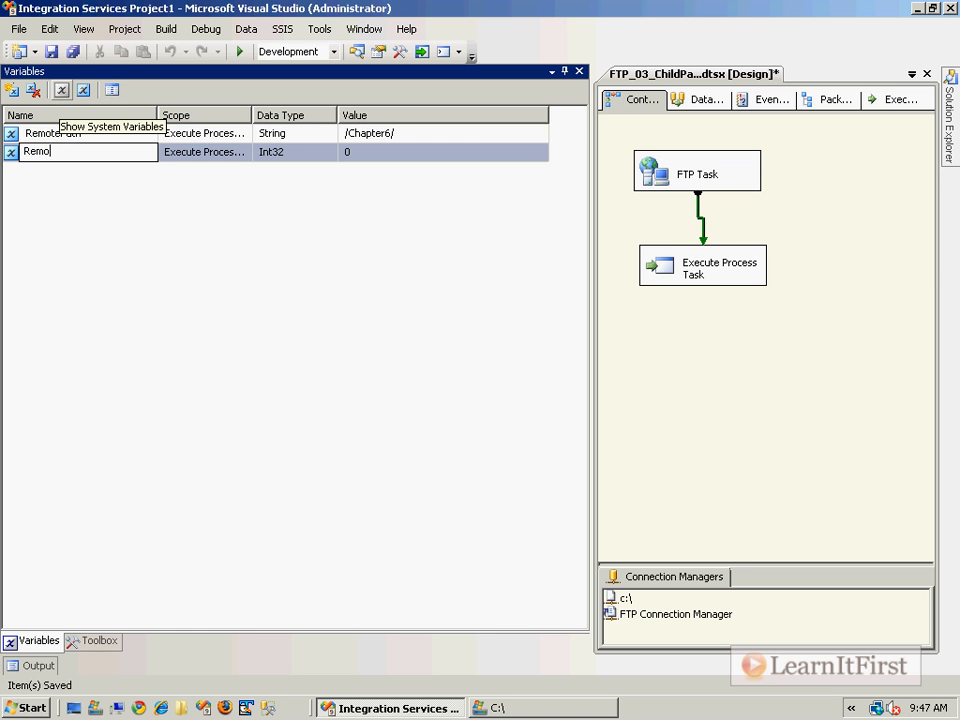
{"action": "key", "text": "Tab"}
{"action": "key", "text": "Tab"}
{"action": "key", "text": "s"}
{"action": "key", "text": "s"}
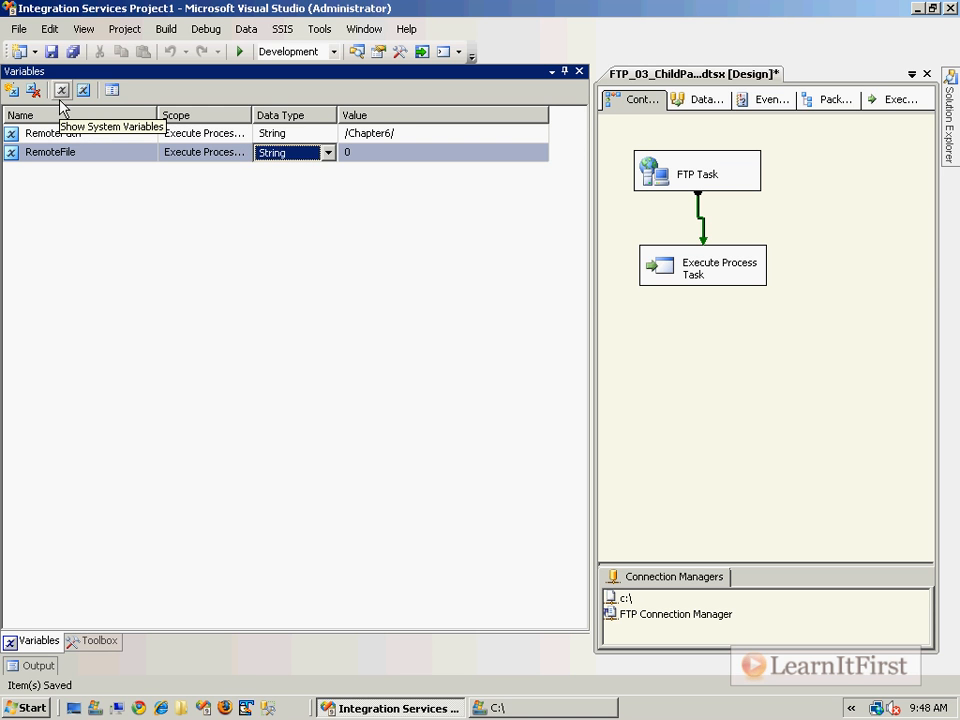
{"action": "key", "text": "s"}
{"action": "key", "text": "Tab"}
{"action": "type", "text": "Orders"}
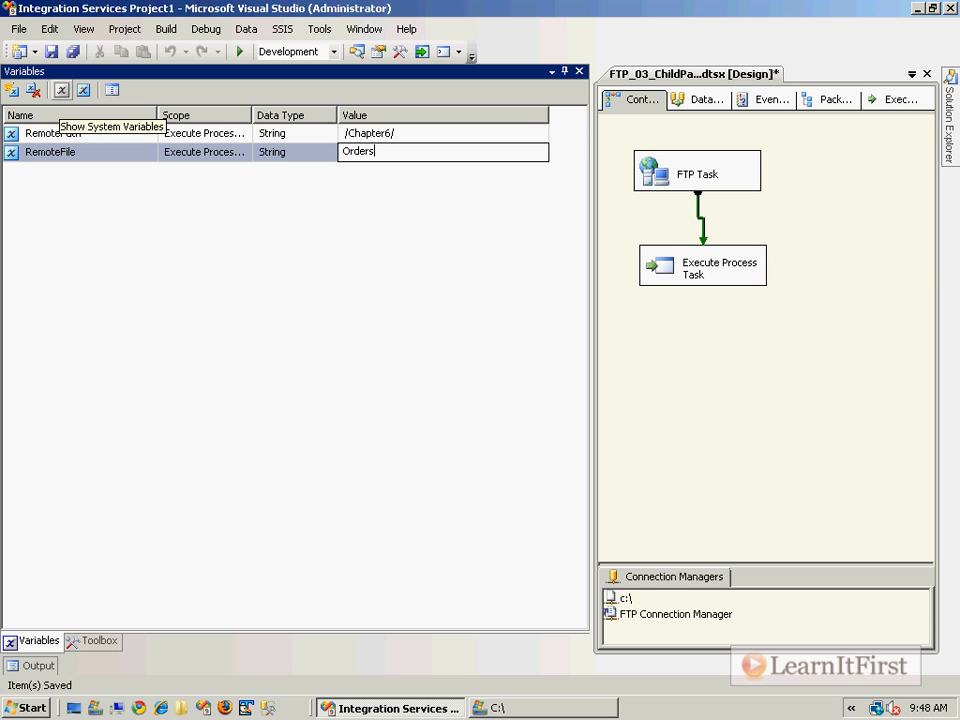
{"action": "type", "text": "2010040"}
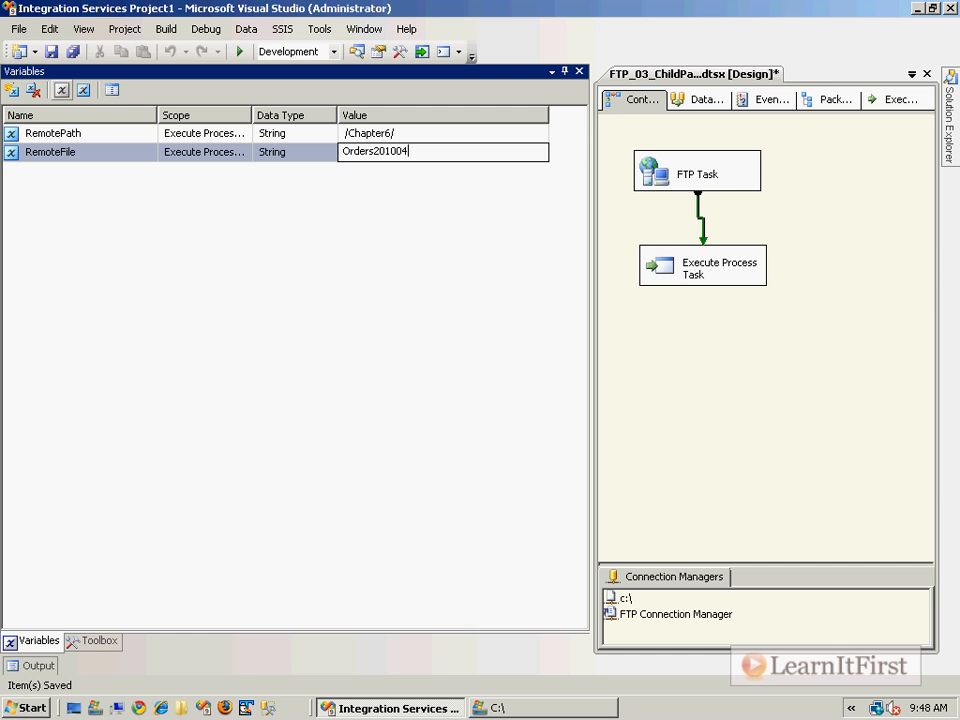
{"action": "key", "text": "BackSpace"}
{"action": "key", "text": "BackSpace"}
{"action": "key", "text": "BackSpace"}
{"action": "type", "text": "0301.zip"}
{"action": "key", "text": "Return"}
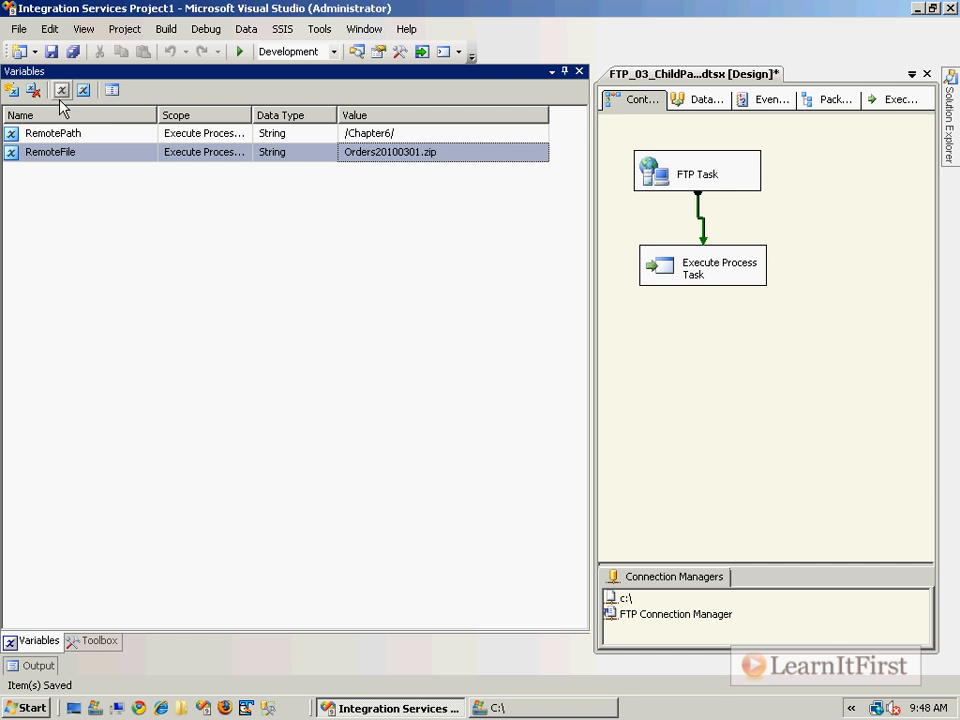
- Add a String variable named LocalPath with the value c:\ in the Execute Process Task scope and save the package
{"action": "left_click", "coordinate": [12, 90]}
{"action": "type", "text": "LocalPath"}
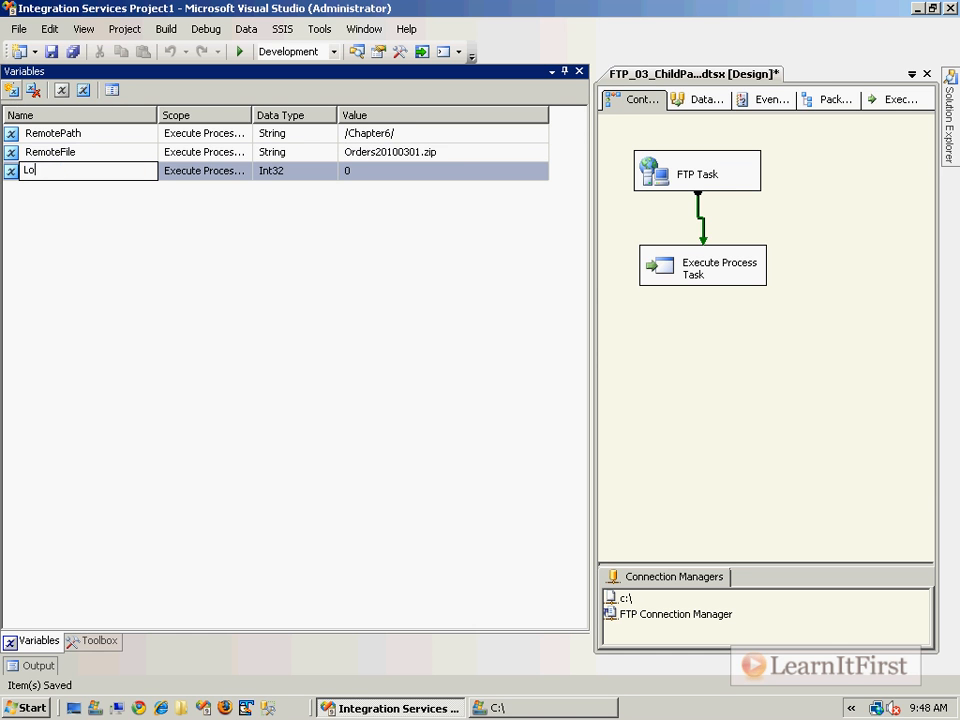
{"action": "key", "text": "Tab"}
{"action": "key", "text": "s"}
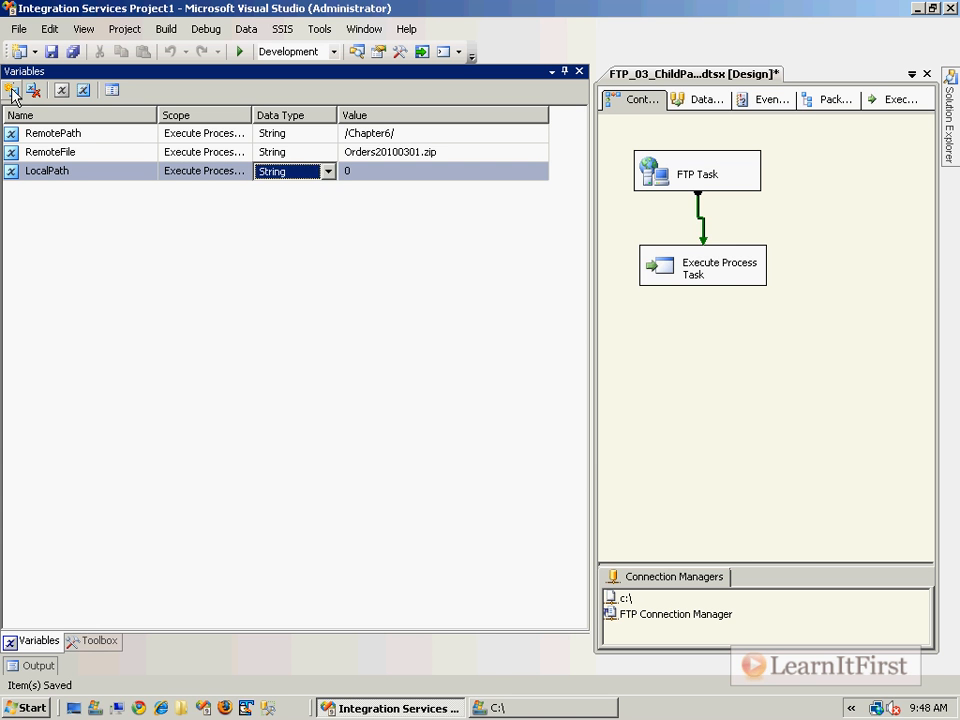
{"action": "key", "text": "Tab"}
{"action": "type", "text": "c:\\"}
{"action": "key", "text": "ctrl+s"}
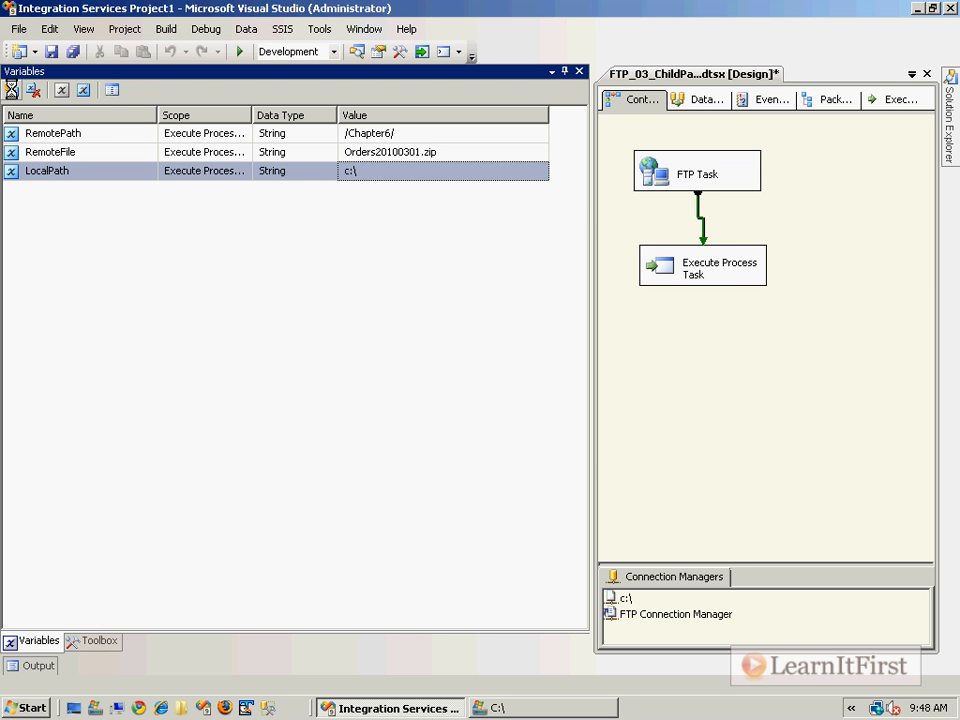
{"action": "left_click", "coordinate": [707, 439]}
{"action": "left_click", "coordinate": [714, 347]}
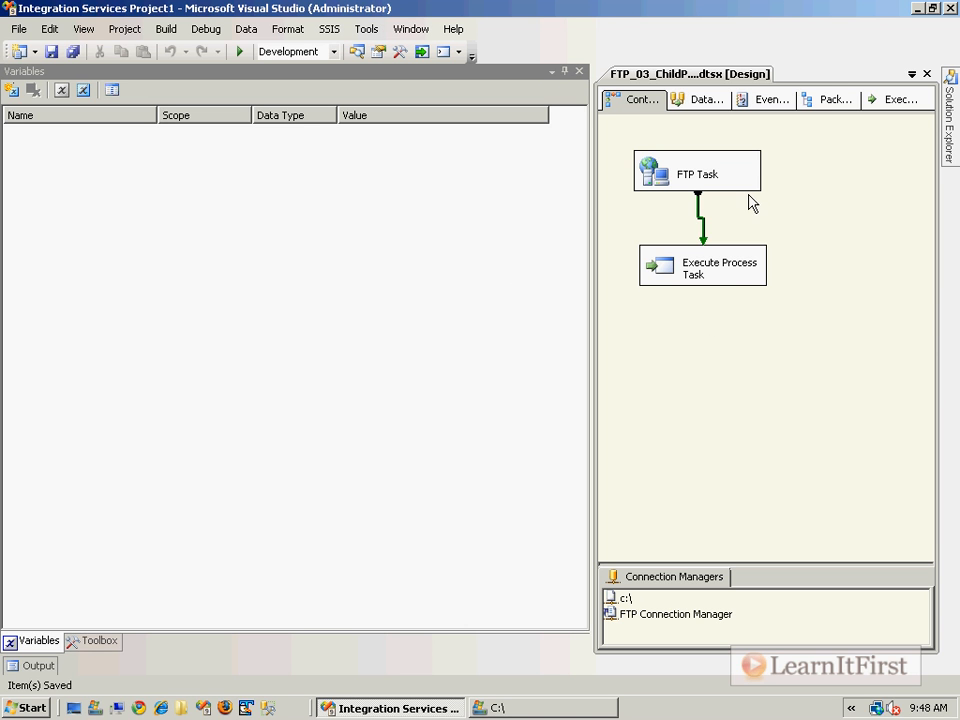
- Check the scope of the new variables by inspecting the FTP Task and Execute Process Task and widening the Scope column
{"action": "left_click", "coordinate": [722, 185]}
{"action": "left_click", "coordinate": [703, 262]}
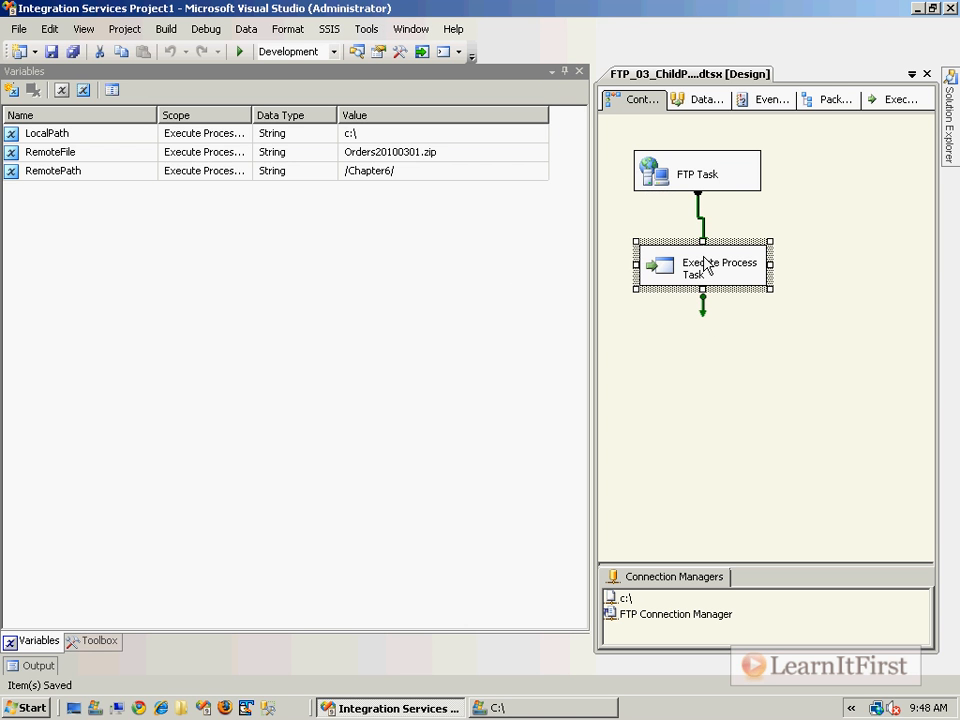
{"action": "left_click_drag", "start_coordinate": [253, 115], "coordinate": [298, 116]}
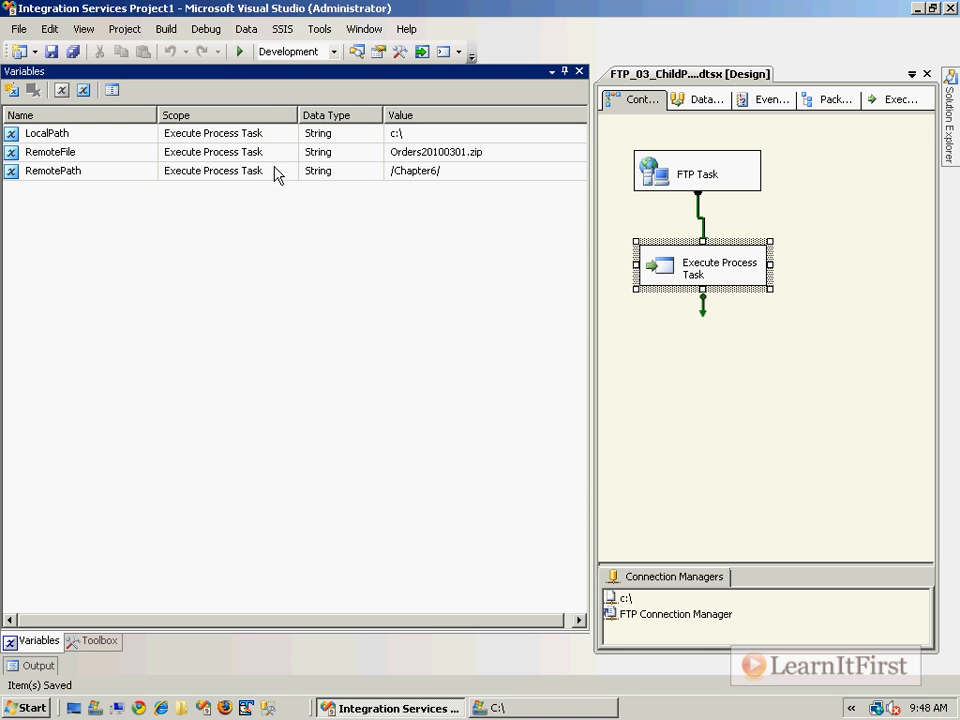
- Delete the three variables scoped to the Execute Process Task
{"action": "left_click", "coordinate": [276, 172]}
{"action": "left_click", "coordinate": [38, 95]}
{"action": "left_click", "coordinate": [39, 95]}
{"action": "left_click", "coordinate": [38, 95]}
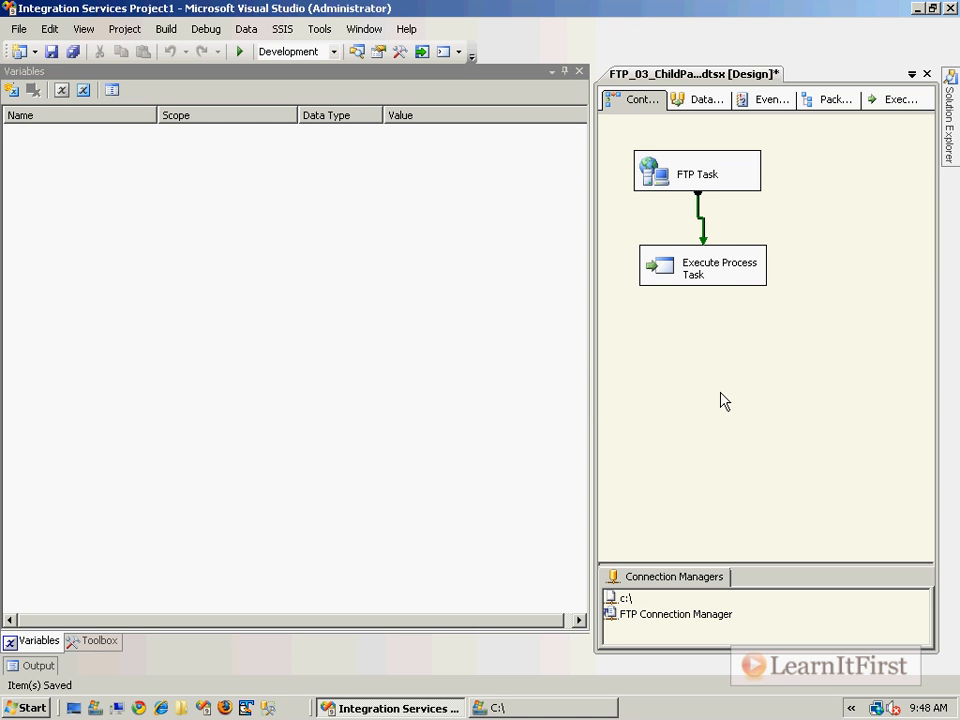
- Add a String variable named RemotePath with the value /Chapter6/ at the FTP_03_ChildPackage scope
{"action": "left_click", "coordinate": [11, 90]}
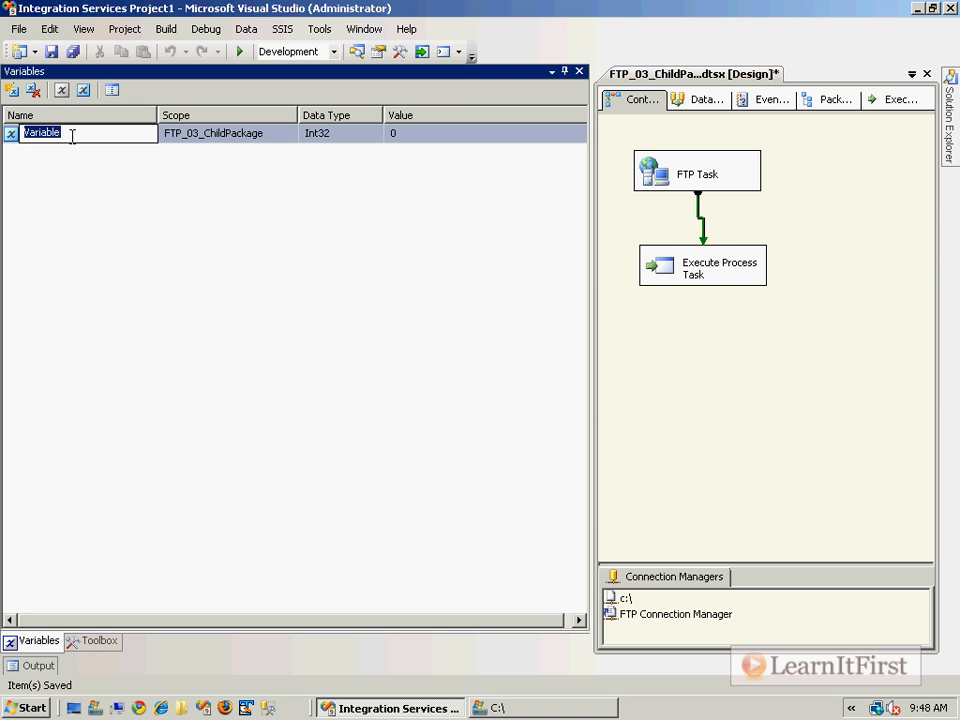
{"action": "type", "text": "RemotePath"}
{"action": "key", "text": "Tab"}
{"action": "key", "text": "s"}
{"action": "key", "text": "s"}
{"action": "key", "text": "s"}
{"action": "key", "text": "Tab"}
{"action": "type", "text": "/C"}
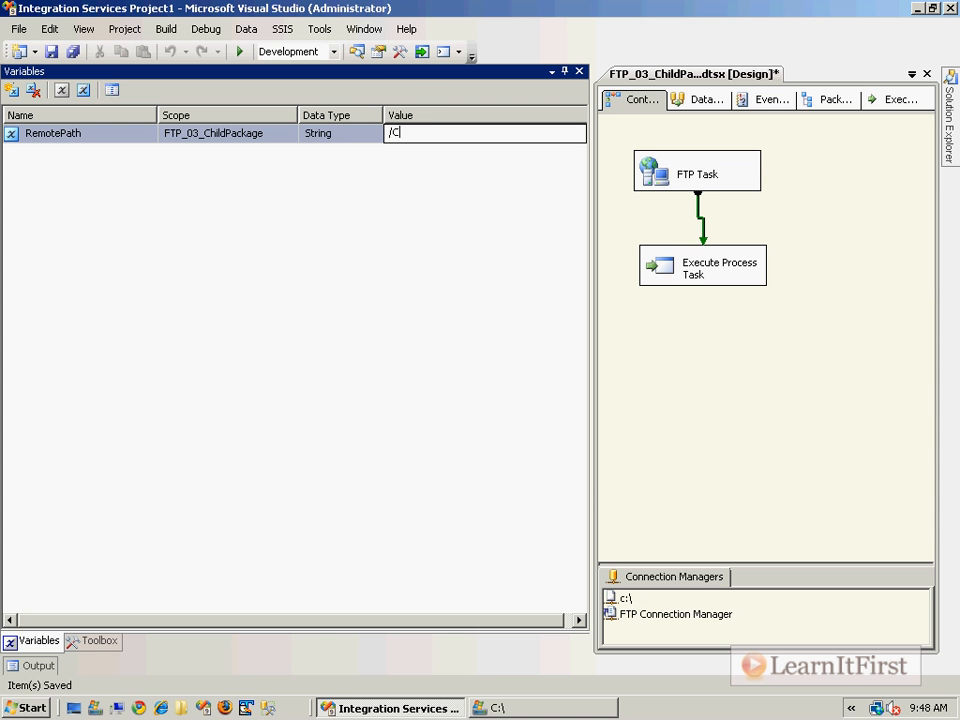
{"action": "type", "text": "hapter6/"}
{"action": "left_click", "coordinate": [72, 137]}
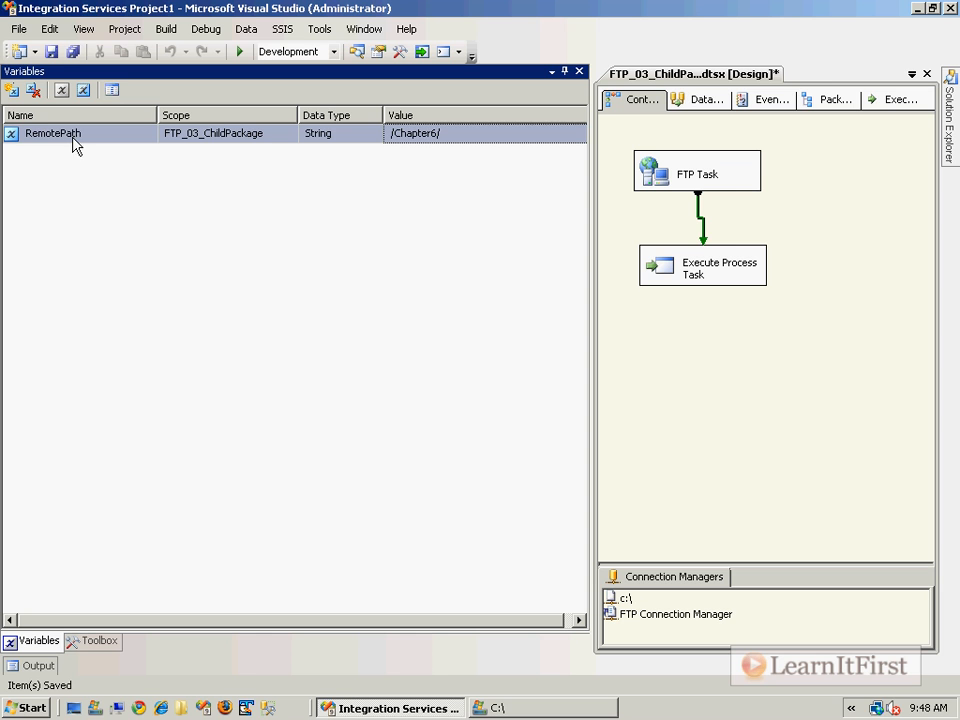
- Add a String variable named RemoteFile with the value Orders20100301.zip at the FTP_03_ChildPackage scope
{"action": "left_click", "coordinate": [12, 89]}
{"action": "type", "text": "RemoteFile"}
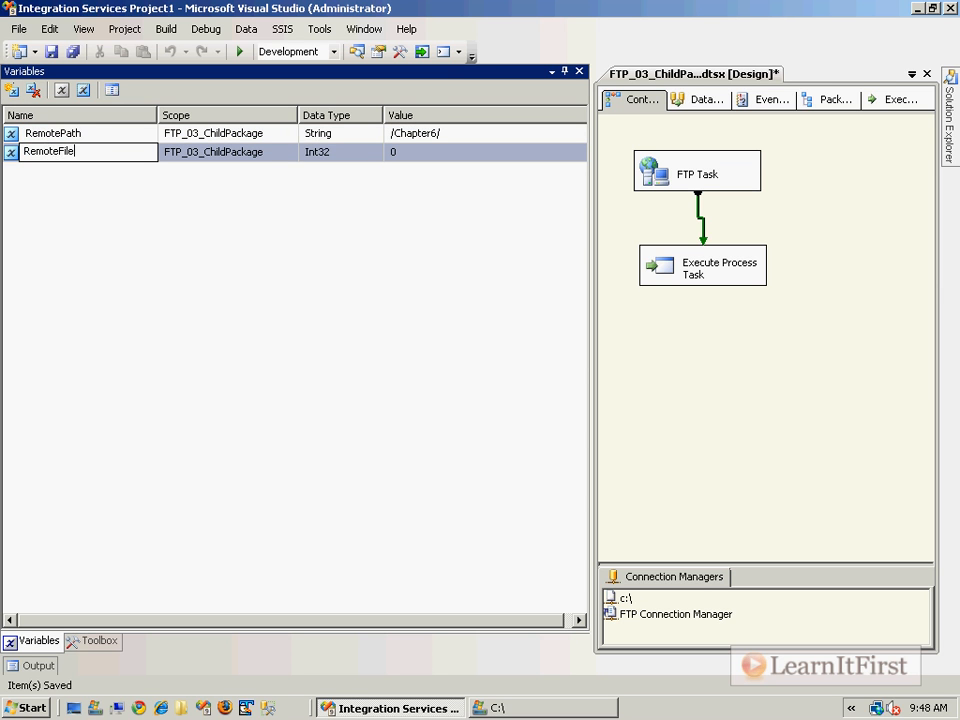
{"action": "key", "text": "Tab"}
{"action": "type", "text": "String"}
{"action": "key", "text": "Tab"}
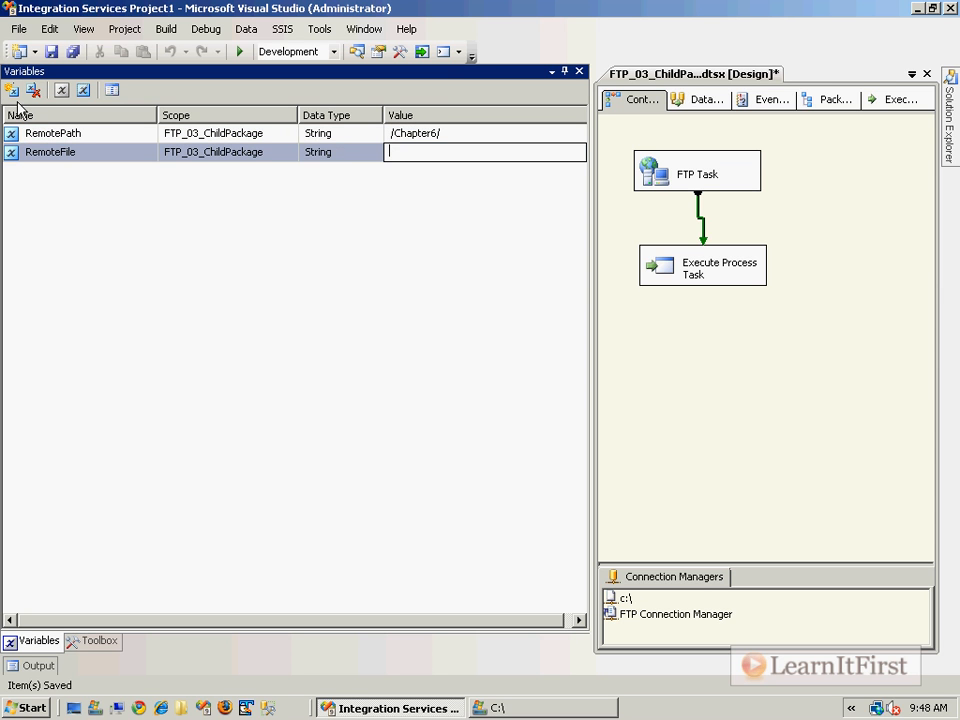
{"action": "type", "text": "Orders20100301.zip"}
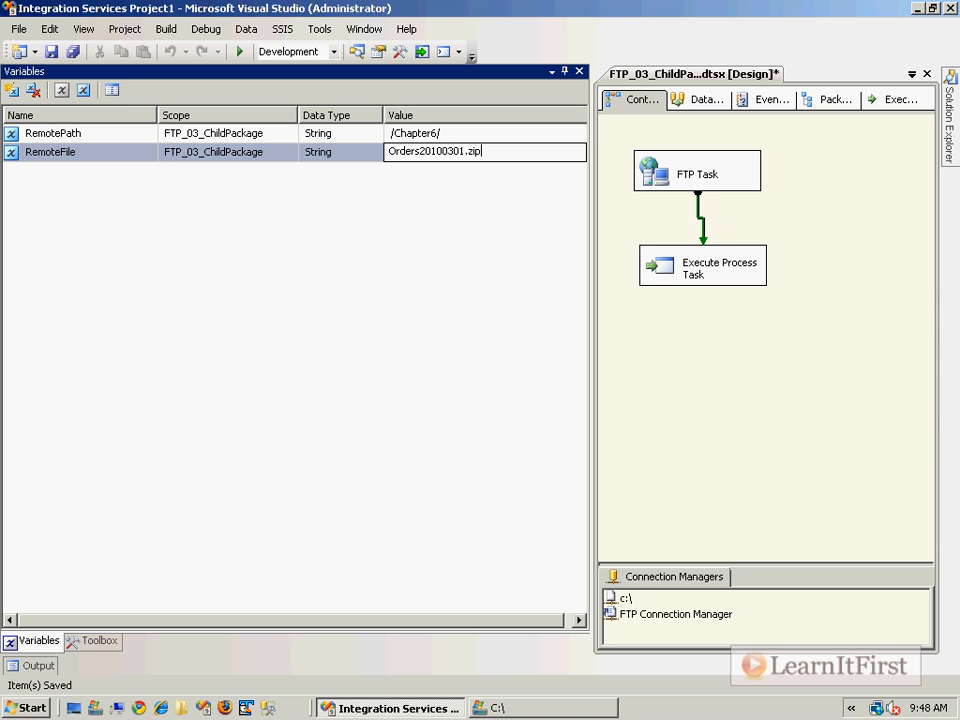
{"action": "key", "text": "Return"}
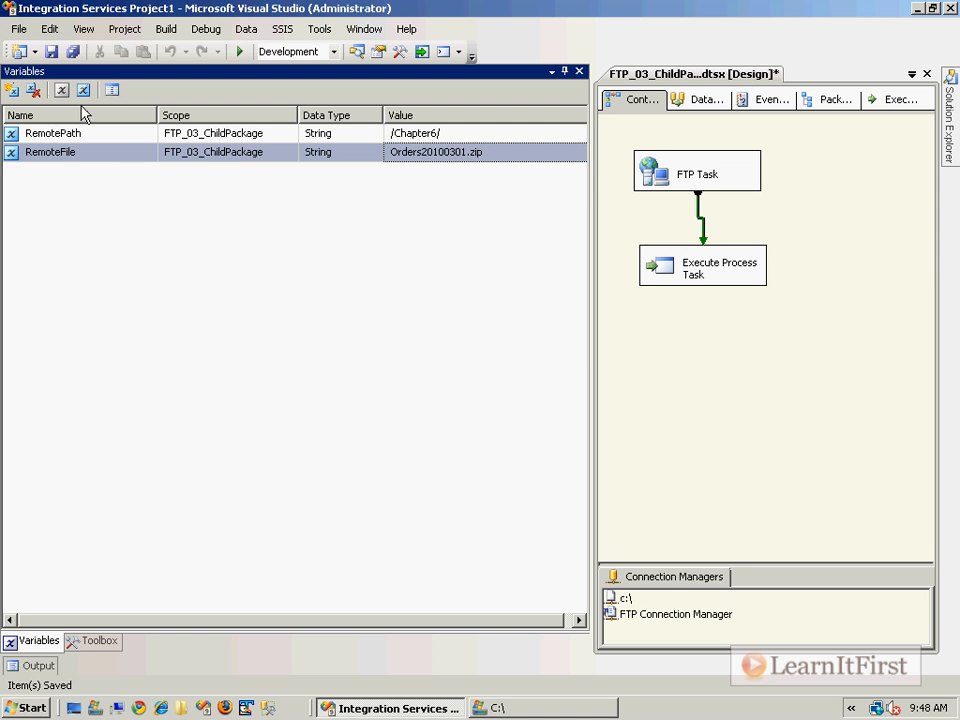
- Add a package-scoped String variable named LocalPath with the value c:\, save the package and dismiss the error message
{"action": "left_click", "coordinate": [12, 90]}
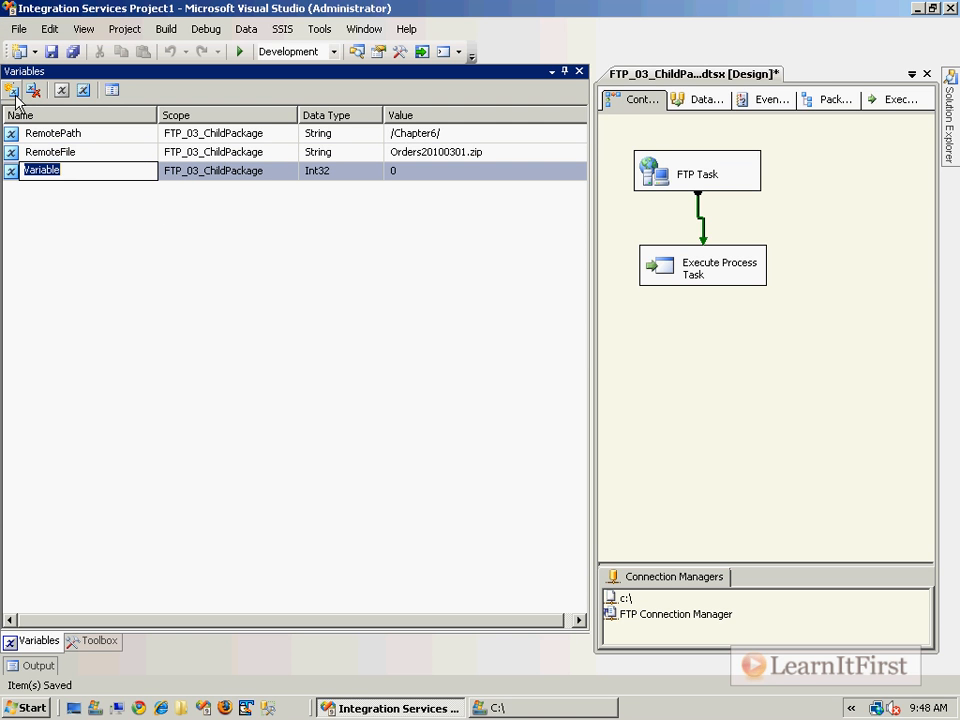
{"action": "type", "text": "LocalPath"}
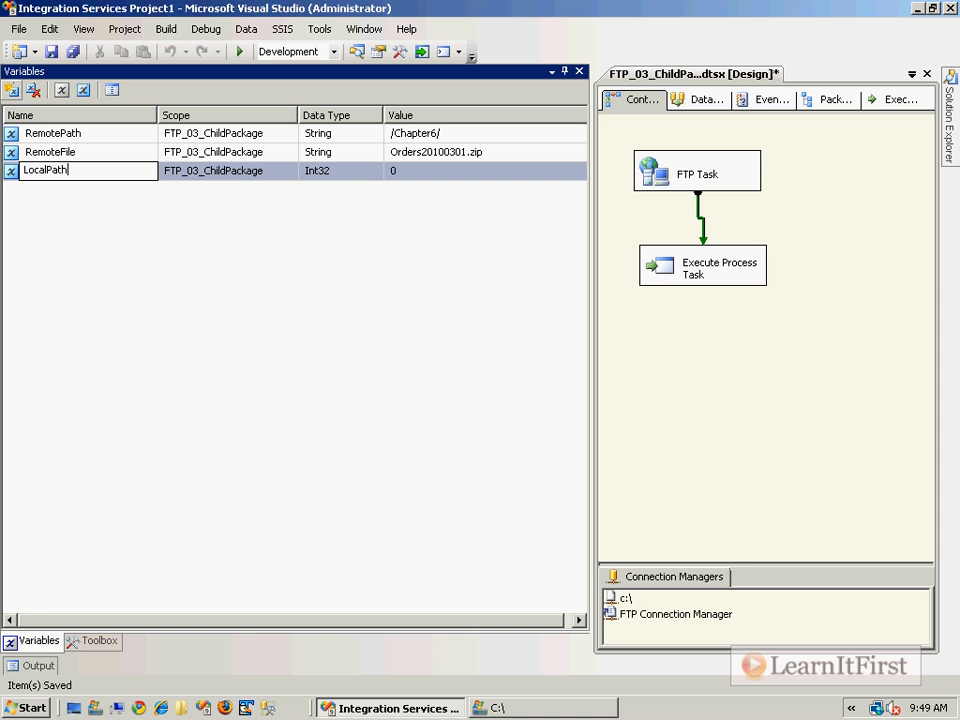
{"action": "key", "text": "Tab"}
{"action": "key", "text": "s"}
{"action": "key", "text": "s"}
{"action": "key", "text": "s"}
{"action": "key", "text": "Tab"}
{"action": "type", "text": "c:\\"}
{"action": "key", "text": "ctrl+s"}
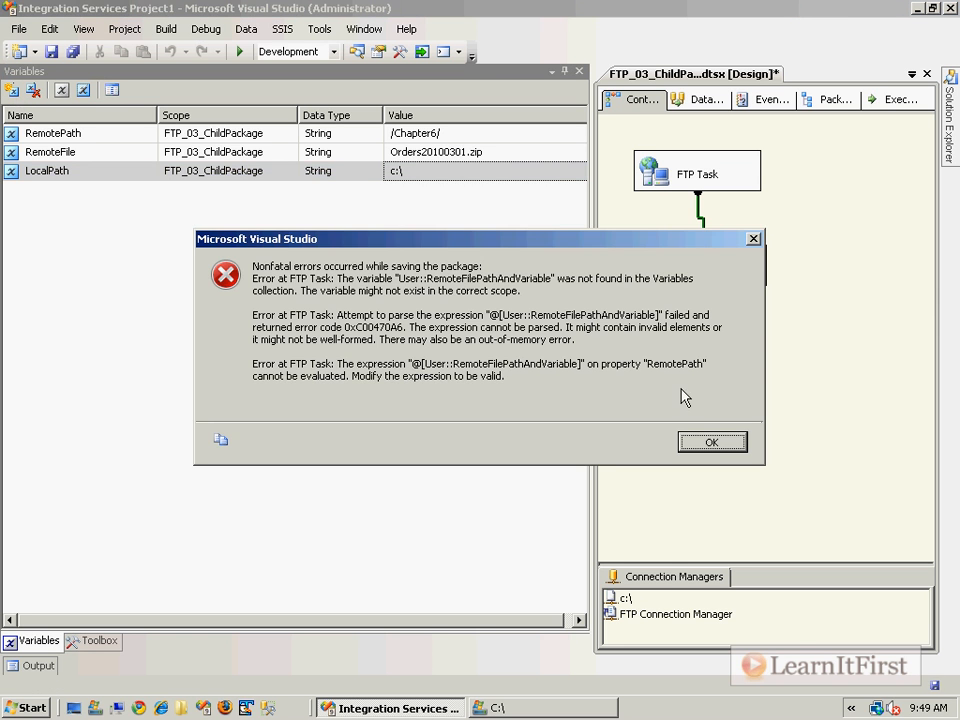
{"action": "left_click", "coordinate": [711, 442]}
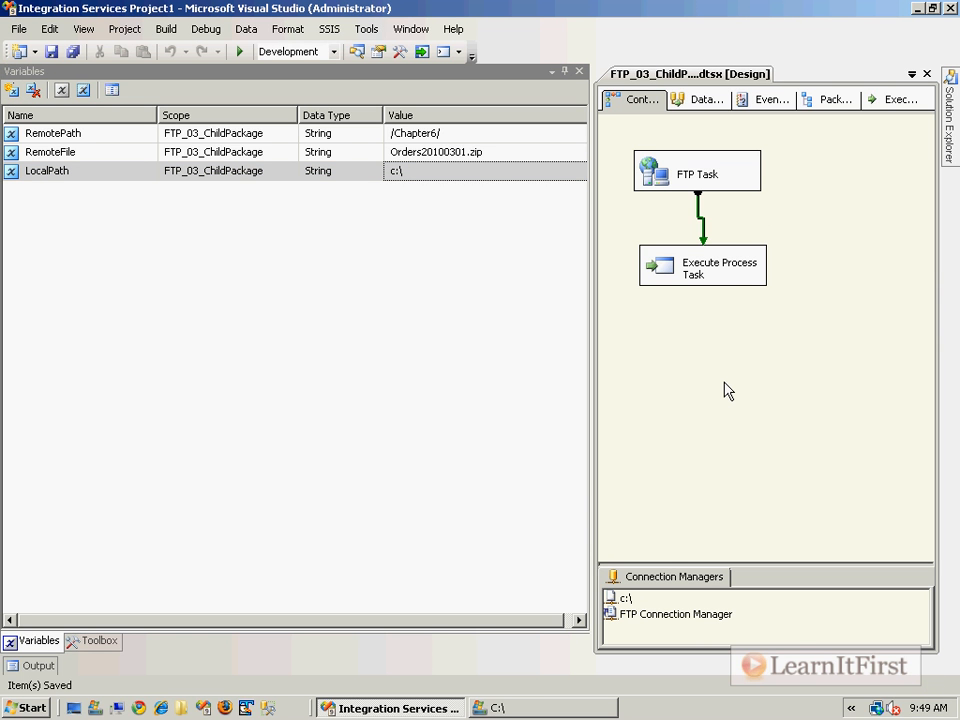
- Open the FTP Task's existing RemotePath property expression for editing and clear it
{"action": "left_click", "coordinate": [670, 190]}
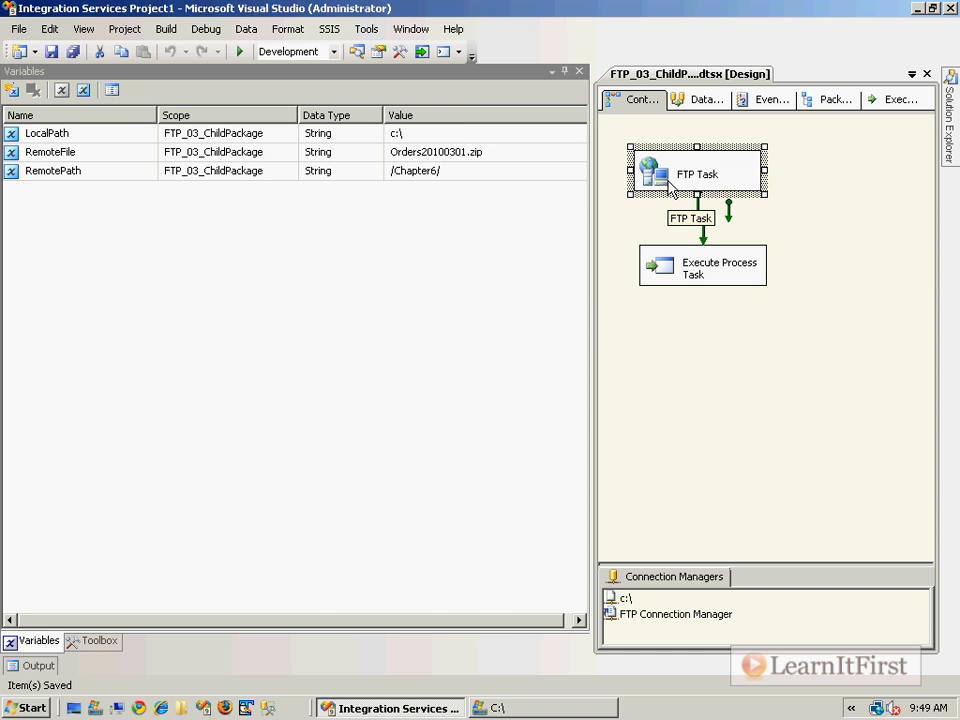
{"action": "key", "text": "F4"}
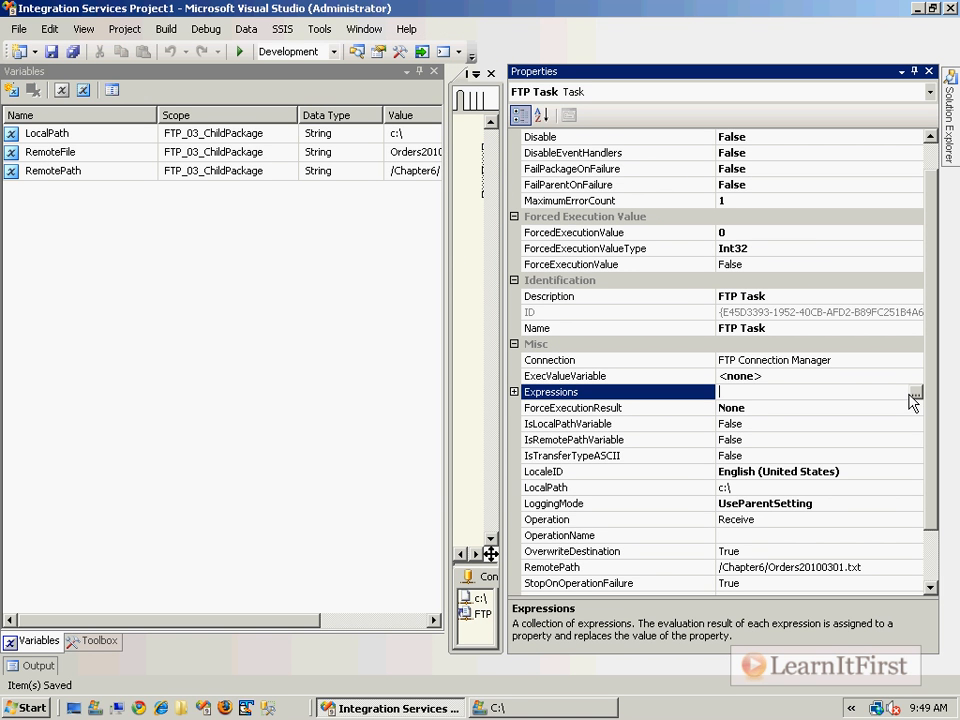
{"action": "left_click", "coordinate": [916, 394]}
{"action": "left_click", "coordinate": [381, 271]}
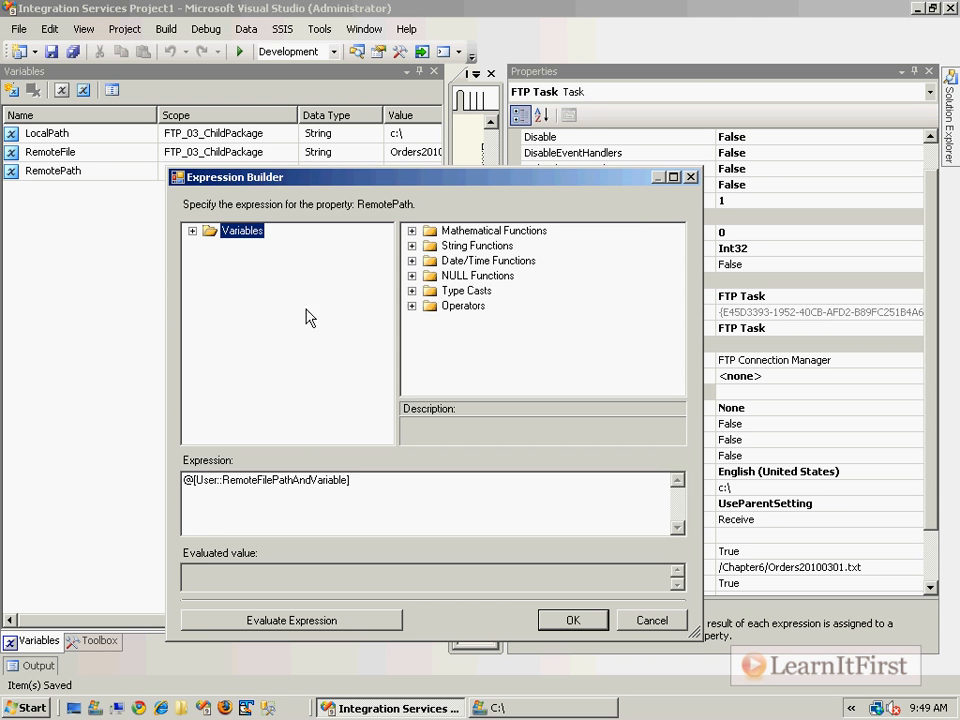
{"action": "left_click", "coordinate": [282, 481]}
{"action": "left_click_drag", "start_coordinate": [405, 480], "coordinate": [168, 483]}
{"action": "key", "text": "Delete"}
- Set the FTP Task's RemotePath expression to @[User::RemotePath] + @[User::RemoteFile], evaluate it and accept it
{"action": "double_click", "coordinate": [209, 231]}
{"action": "scroll", "coordinate": [250, 360], "scroll_direction": "down", "scroll_amount": 3}
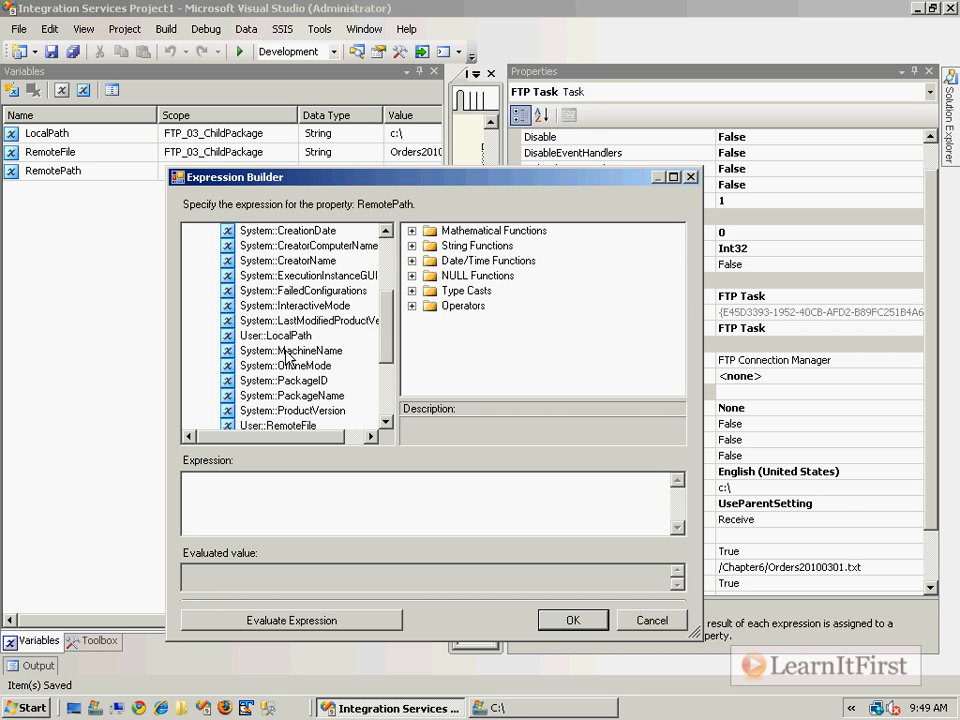
{"action": "scroll", "coordinate": [298, 352], "scroll_direction": "up", "scroll_amount": 3}
{"action": "scroll", "coordinate": [298, 352], "scroll_direction": "down", "scroll_amount": 6}
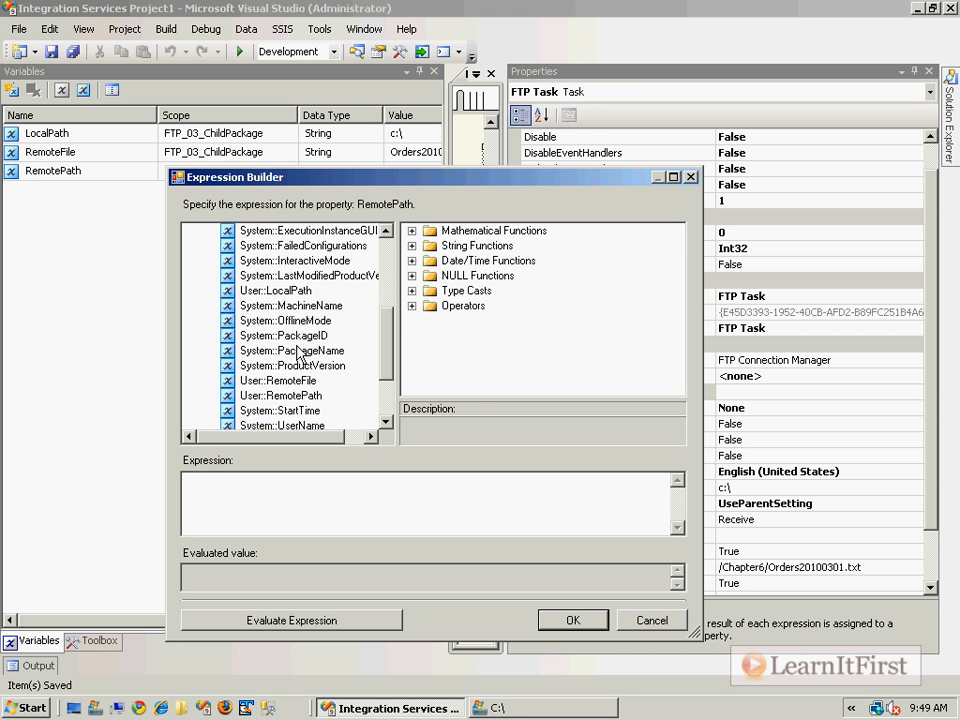
{"action": "left_click_drag", "start_coordinate": [255, 304], "coordinate": [386, 484]}
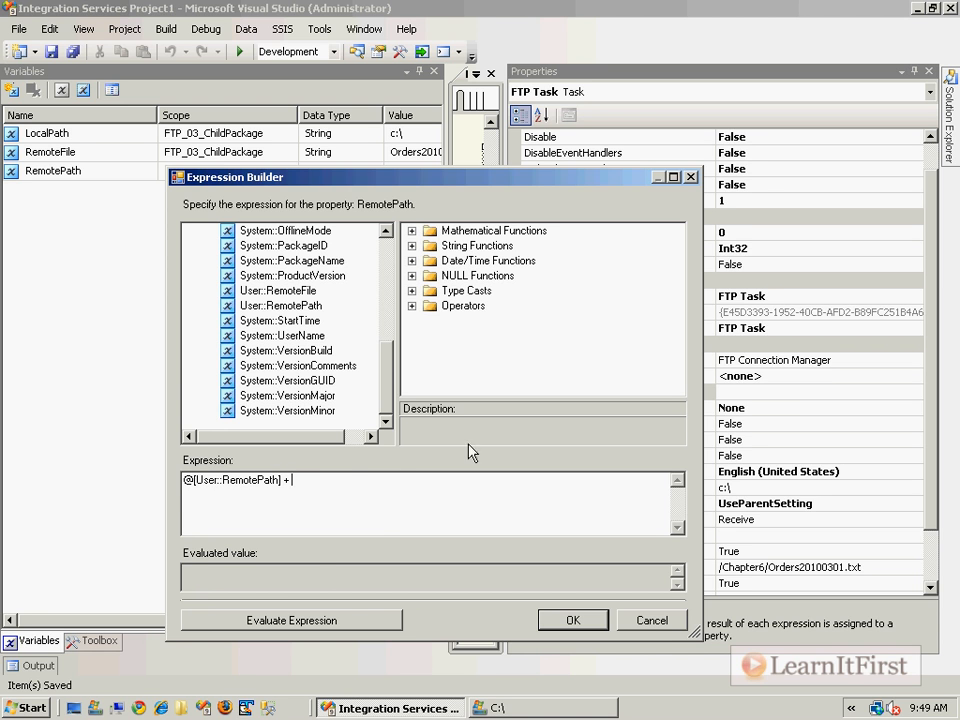
{"action": "left_click_drag", "start_coordinate": [276, 290], "coordinate": [388, 487]}
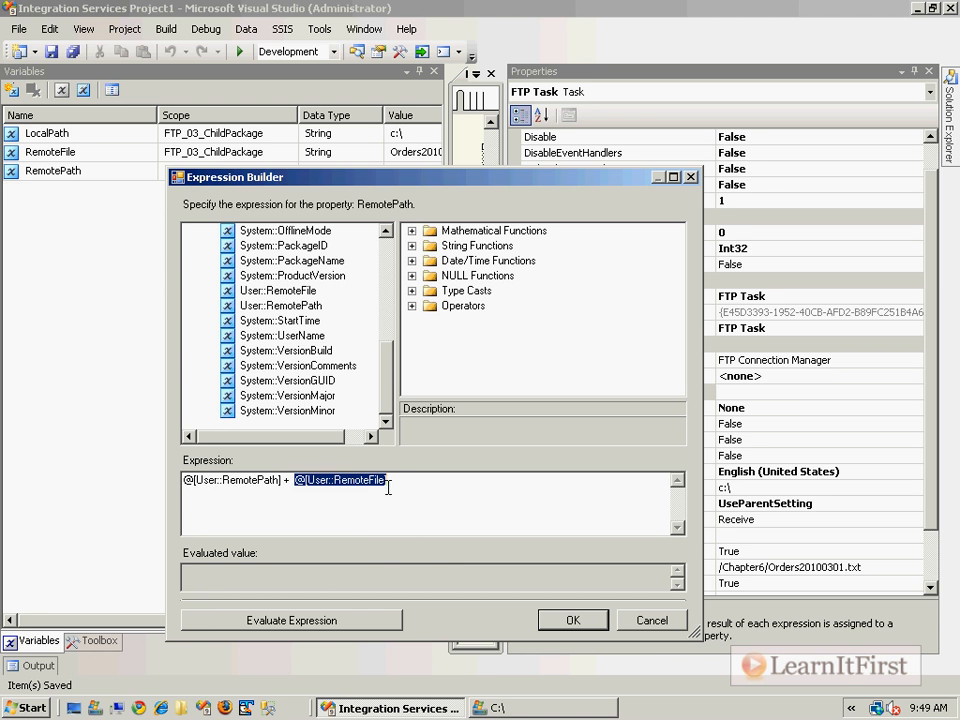
{"action": "left_click", "coordinate": [340, 613]}
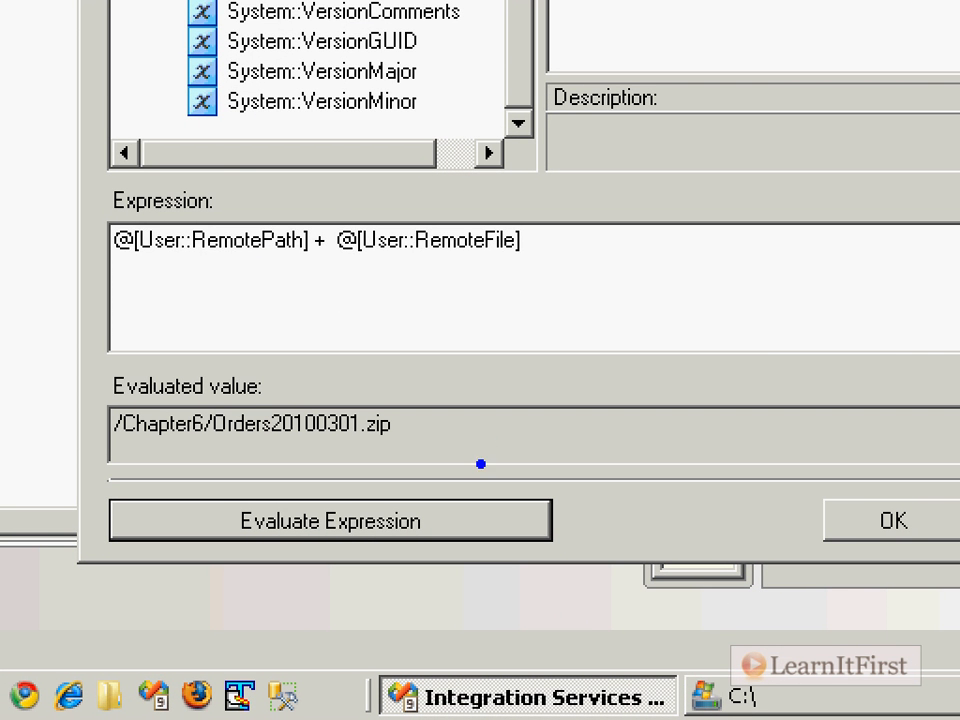
{"action": "left_click_drag", "start_coordinate": [226, 267], "coordinate": [264, 366]}
{"action": "left_click_drag", "start_coordinate": [463, 262], "coordinate": [393, 368]}
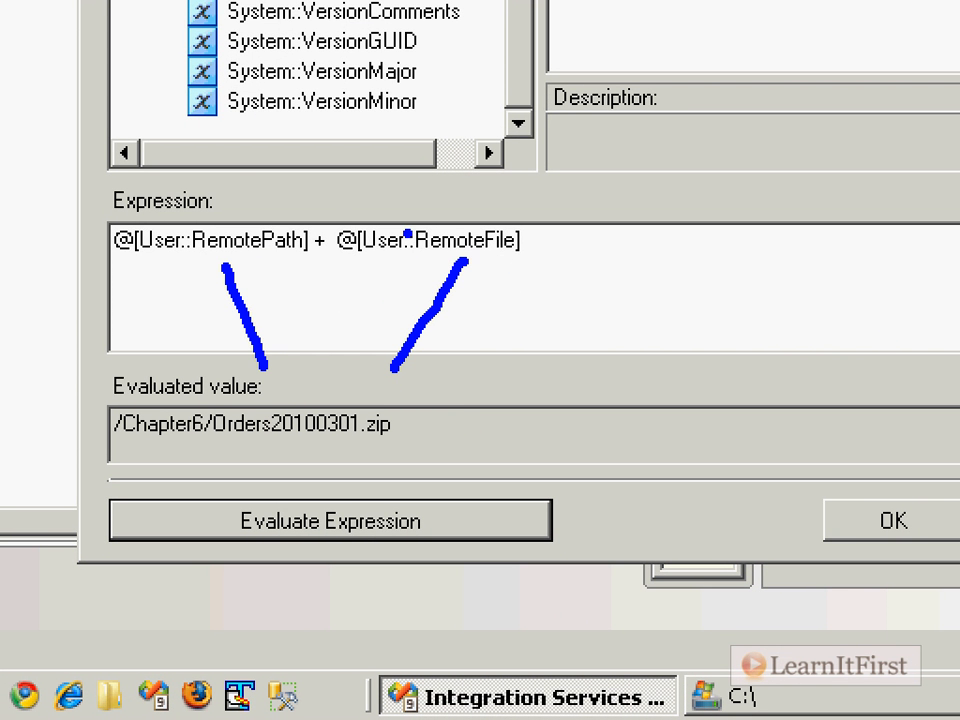
{"action": "mouse_move", "coordinate": [304, 207]}
{"action": "left_mouse_down"}
{"action": "mouse_move", "coordinate": [446, 270]}
{"action": "mouse_move", "coordinate": [600, 285]}
{"action": "left_mouse_up"}
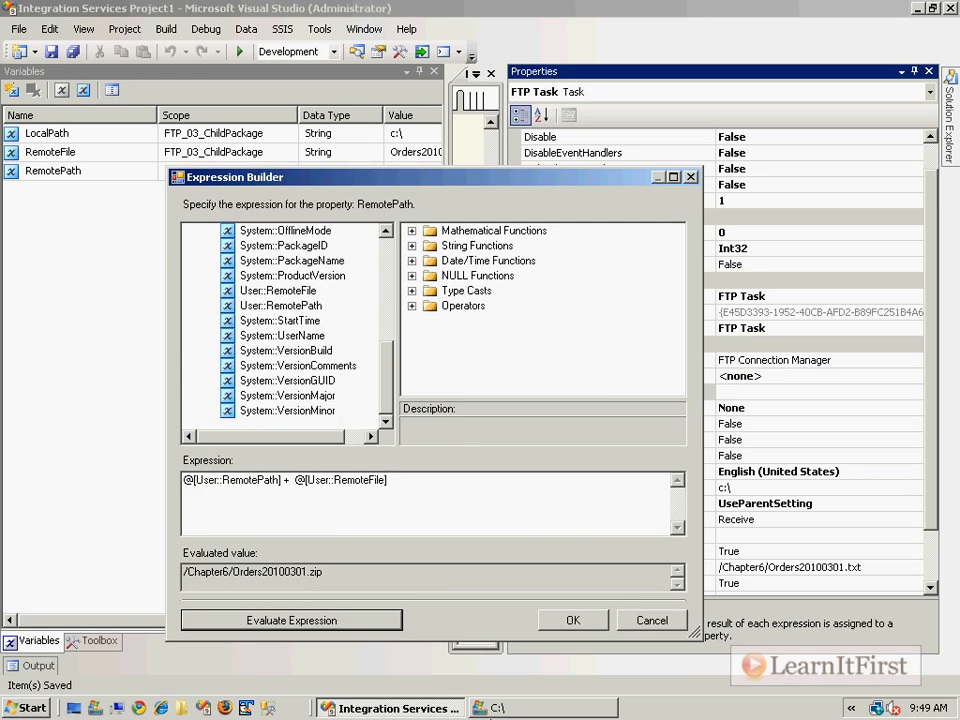
{"action": "left_click", "coordinate": [893, 520]}
{"action": "left_click", "coordinate": [558, 481]}
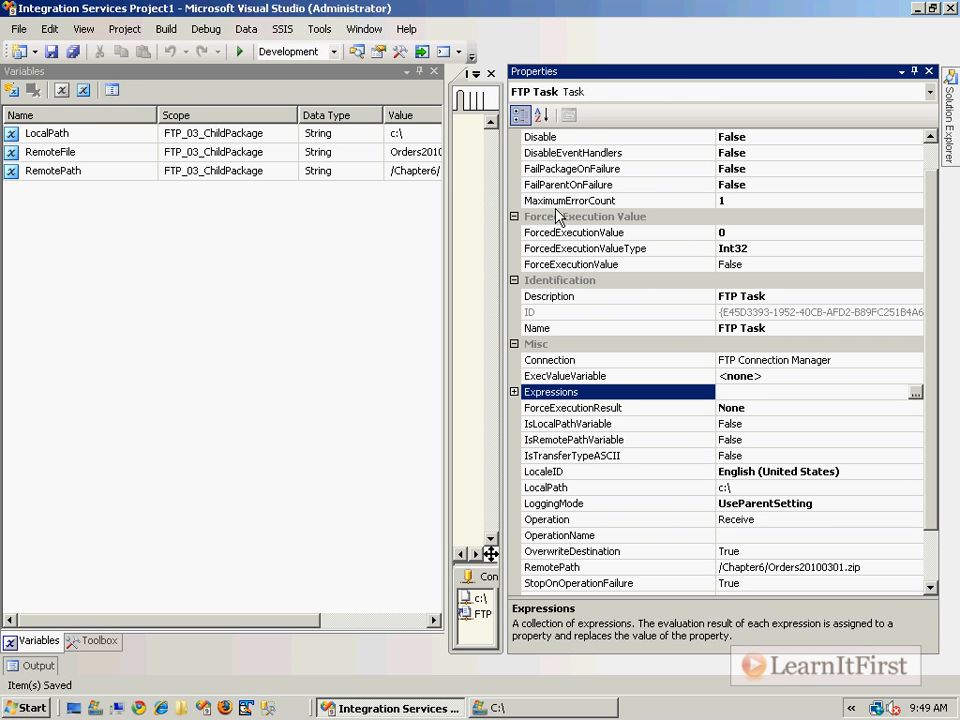
{"action": "left_click", "coordinate": [928, 71]}
- Inspect the folder setting of the c:\ file connection manager and leave its editor without changes
{"action": "left_click", "coordinate": [480, 598]}
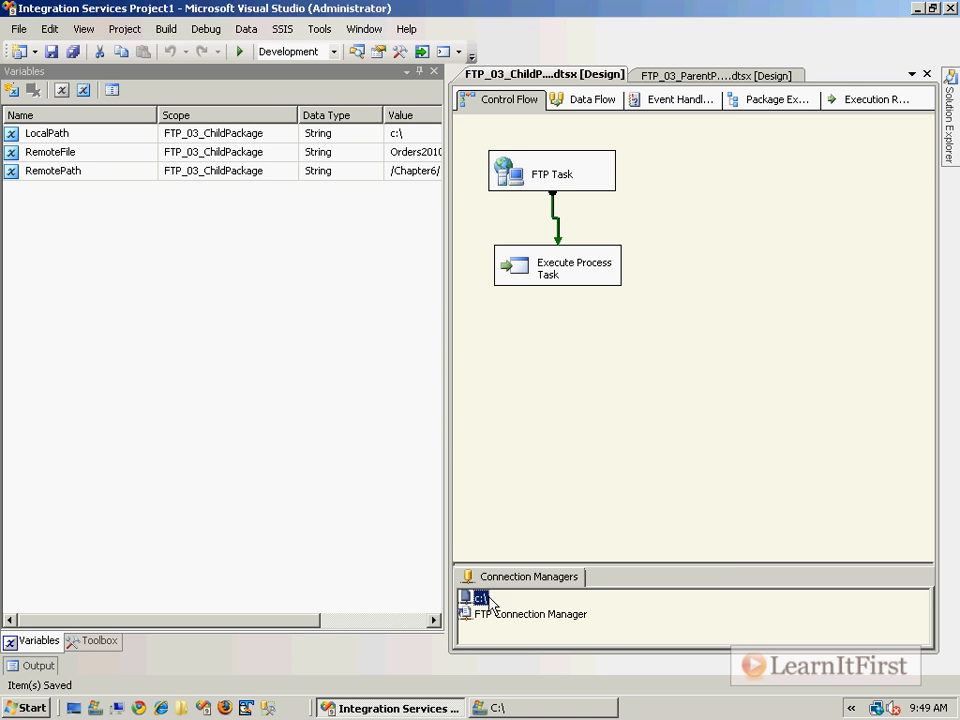
{"action": "right_click", "coordinate": [486, 598]}
{"action": "left_click", "coordinate": [601, 299]}
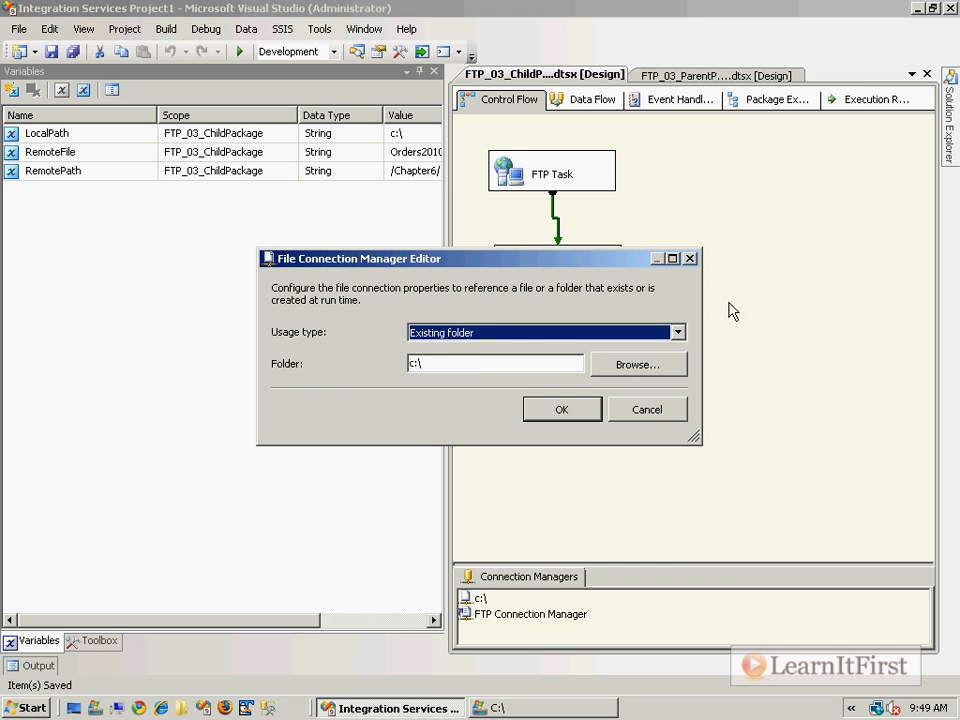
{"action": "left_click_drag", "start_coordinate": [446, 364], "coordinate": [388, 364]}
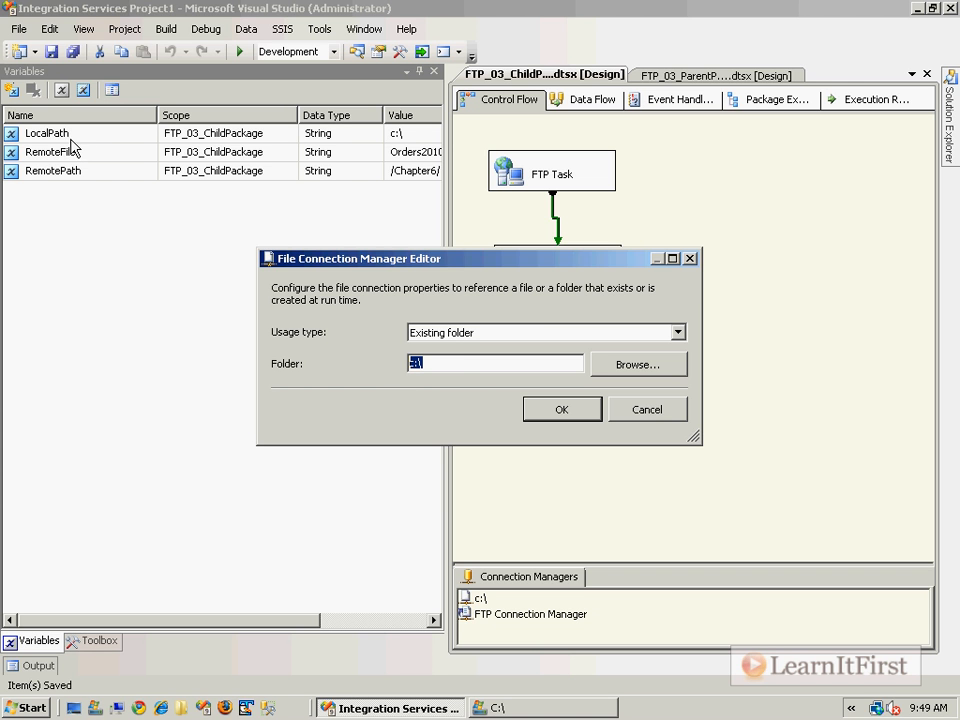
{"action": "left_click", "coordinate": [621, 409]}
- Add a property expression for ConnectionString to the c:\ connection manager
{"action": "right_click", "coordinate": [481, 598]}
{"action": "left_click", "coordinate": [583, 596]}
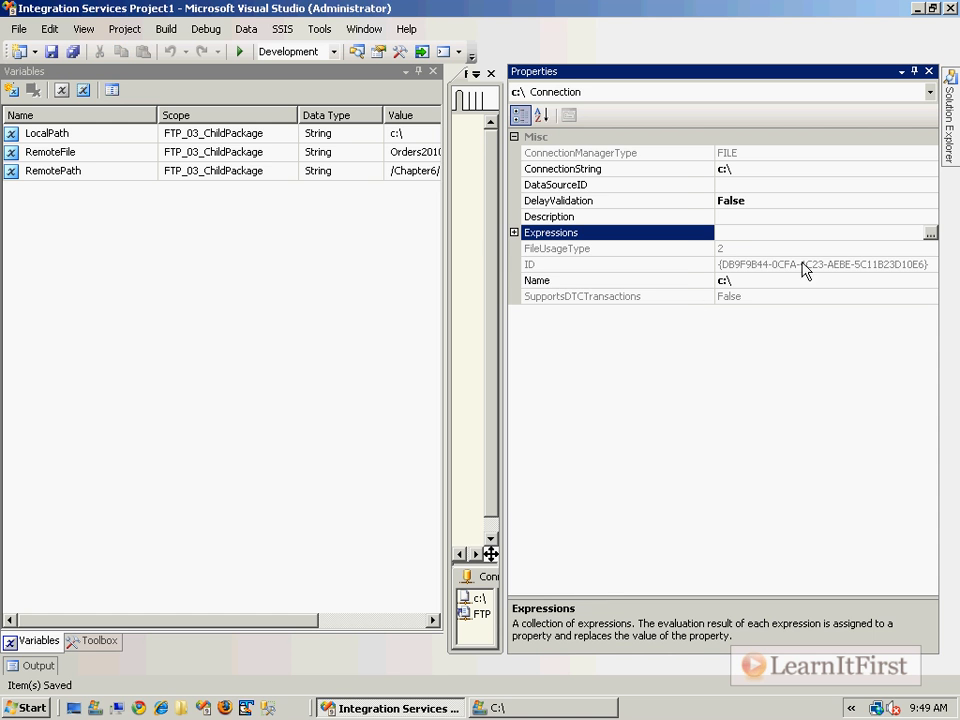
{"action": "left_click", "coordinate": [928, 230]}
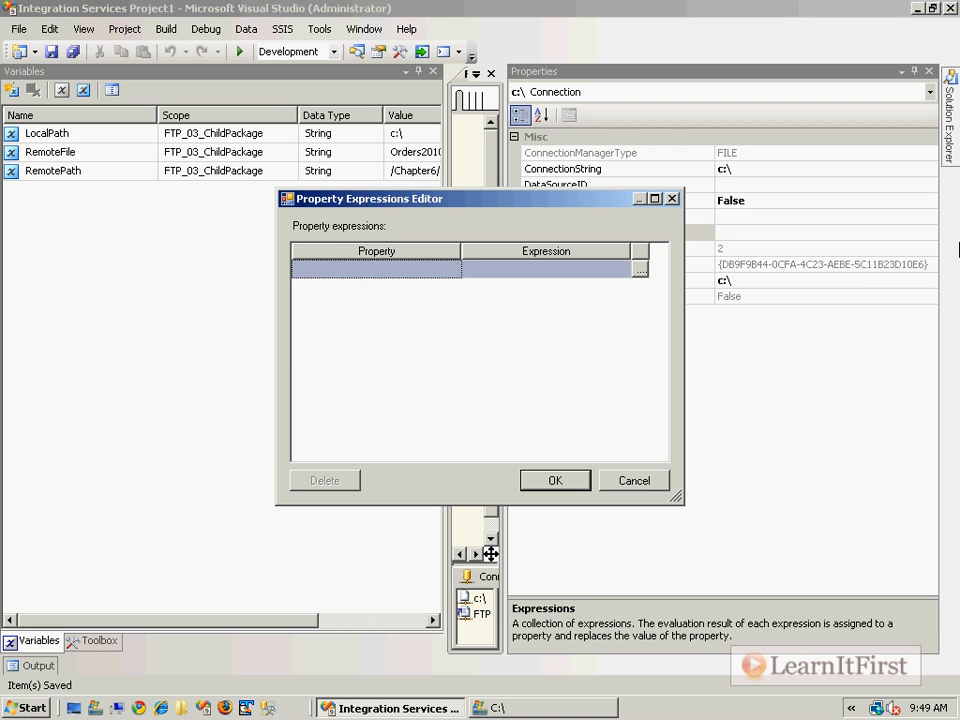
{"action": "left_click", "coordinate": [440, 270]}
{"action": "left_click", "coordinate": [450, 268]}
{"action": "left_click", "coordinate": [330, 285]}
{"action": "left_click", "coordinate": [537, 279]}
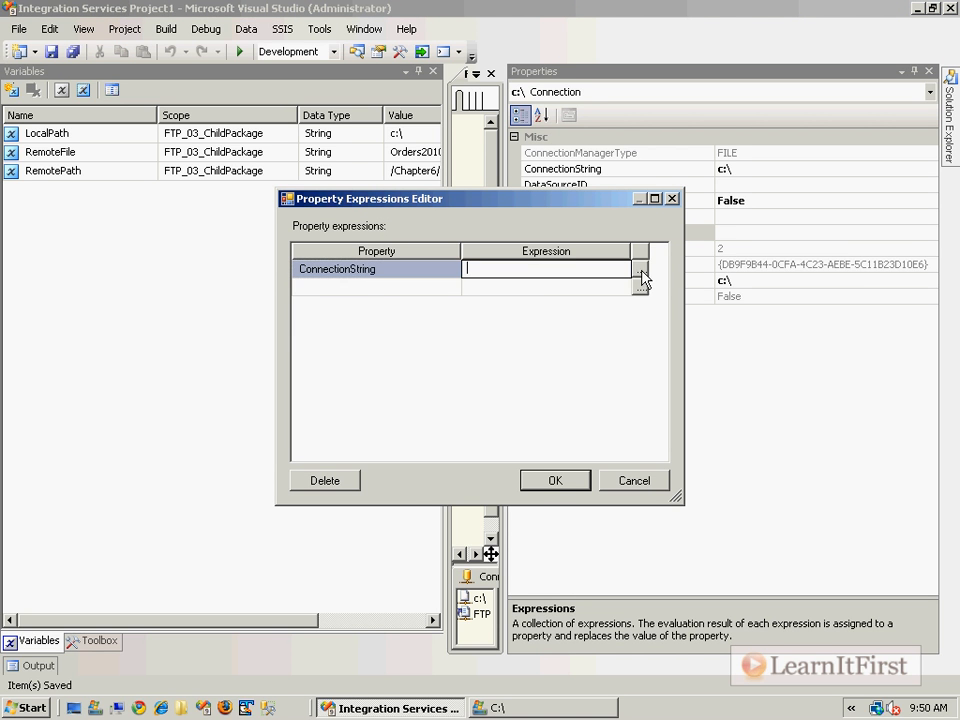
- Set the ConnectionString expression to @[User::LocalPath], evaluate it and accept it
{"action": "left_click", "coordinate": [640, 269]}
{"action": "left_click", "coordinate": [68, 107]}
{"action": "left_click_drag", "start_coordinate": [165, 271], "coordinate": [120, 362]}
{"action": "left_click", "coordinate": [160, 497]}
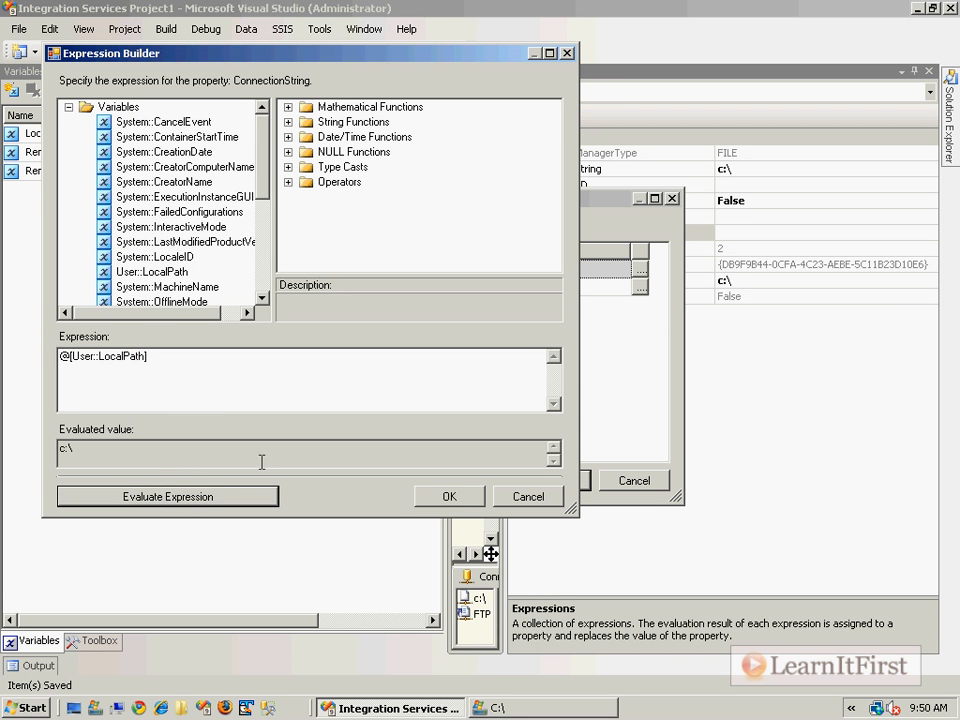
{"action": "left_click", "coordinate": [449, 496]}
{"action": "left_click", "coordinate": [566, 487]}
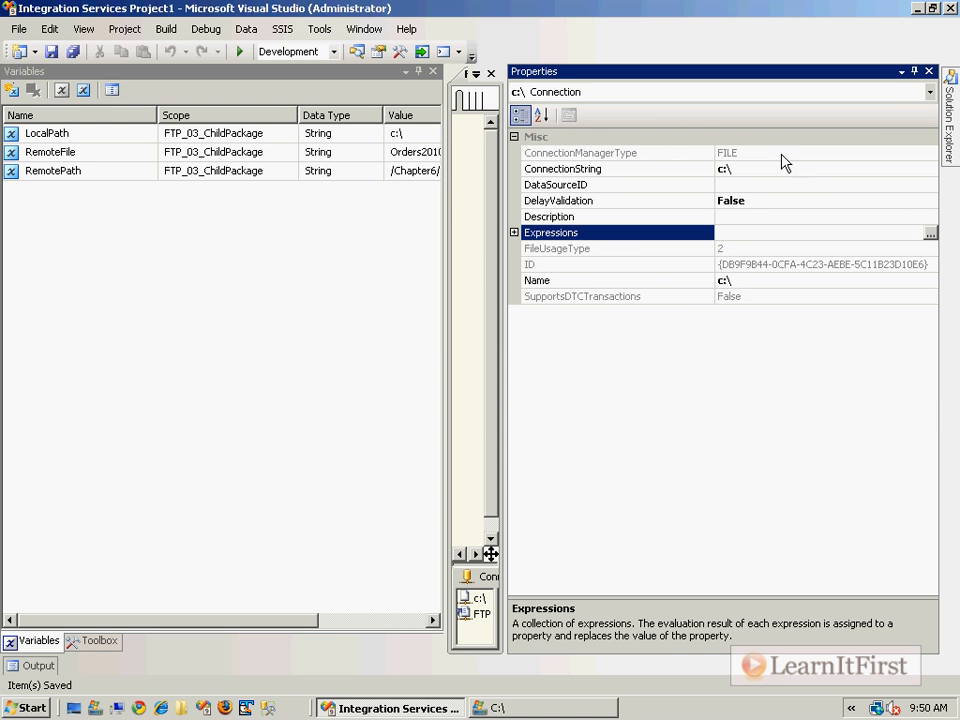
{"action": "left_click", "coordinate": [930, 72]}
- Add a property expression for Arguments to the Execute Process Task and open it in the Expression Builder
{"action": "left_click", "coordinate": [515, 283]}
{"action": "right_click", "coordinate": [515, 279]}
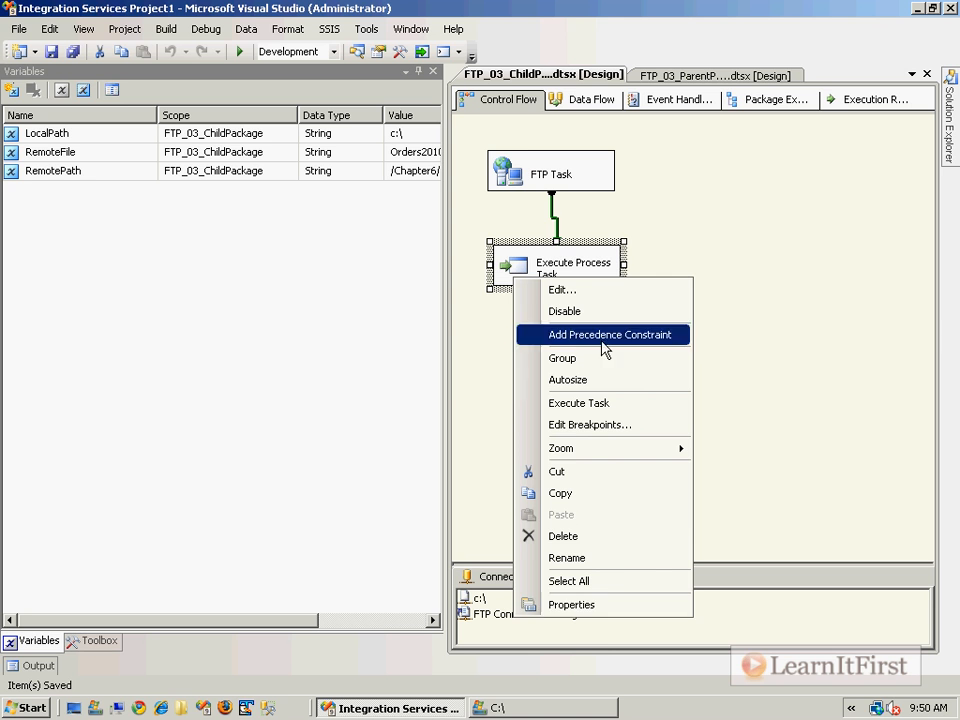
{"action": "left_click", "coordinate": [604, 606]}
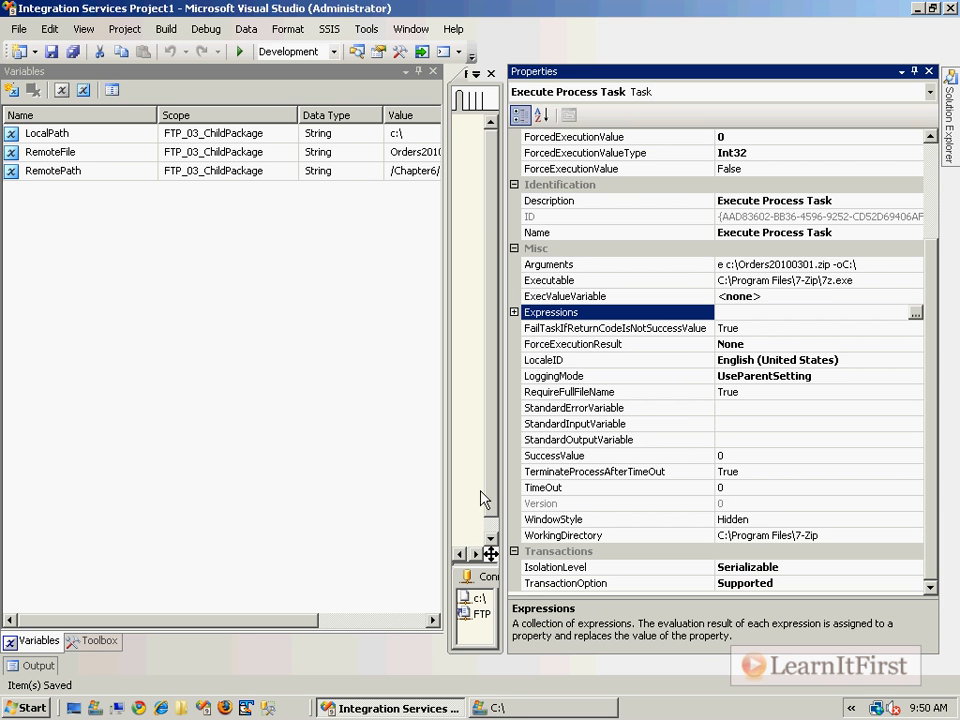
{"action": "left_click", "coordinate": [915, 314]}
{"action": "left_click", "coordinate": [451, 269]}
{"action": "left_click", "coordinate": [451, 269]}
{"action": "left_click", "coordinate": [378, 288]}
{"action": "left_click", "coordinate": [638, 271]}
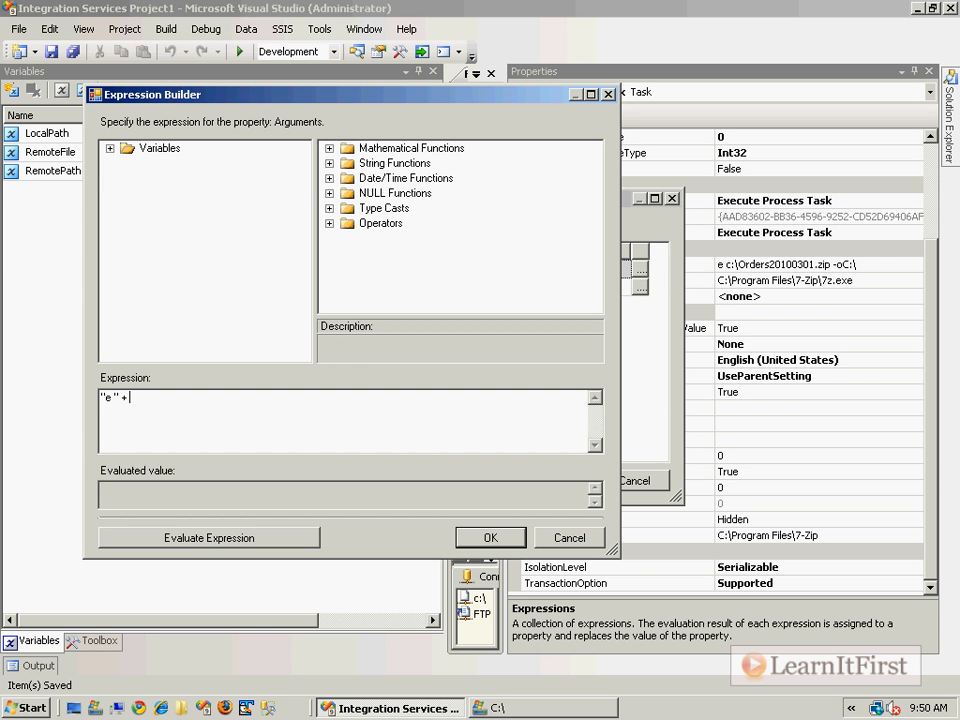
- Build the start of the Arguments expression as "e " + @[User::LocalPath] + @[User::RemoteFile]
{"action": "left_click", "coordinate": [110, 148]}
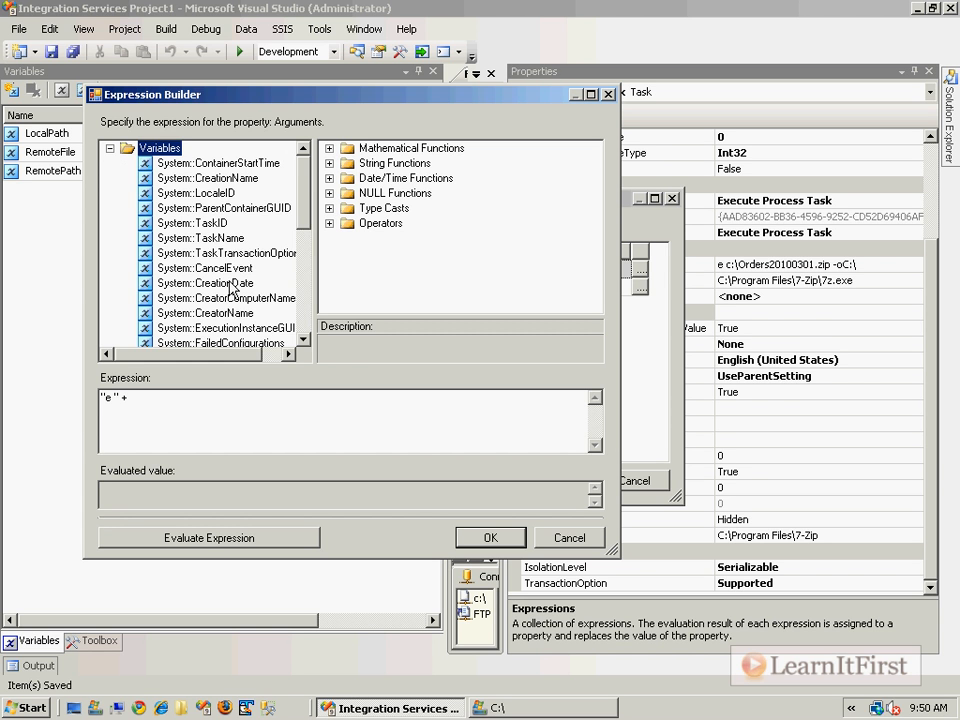
{"action": "scroll", "coordinate": [232, 288], "scroll_direction": "down", "scroll_amount": 3}
{"action": "left_click_drag", "start_coordinate": [207, 253], "coordinate": [200, 413]}
{"action": "left_click", "coordinate": [282, 397]}
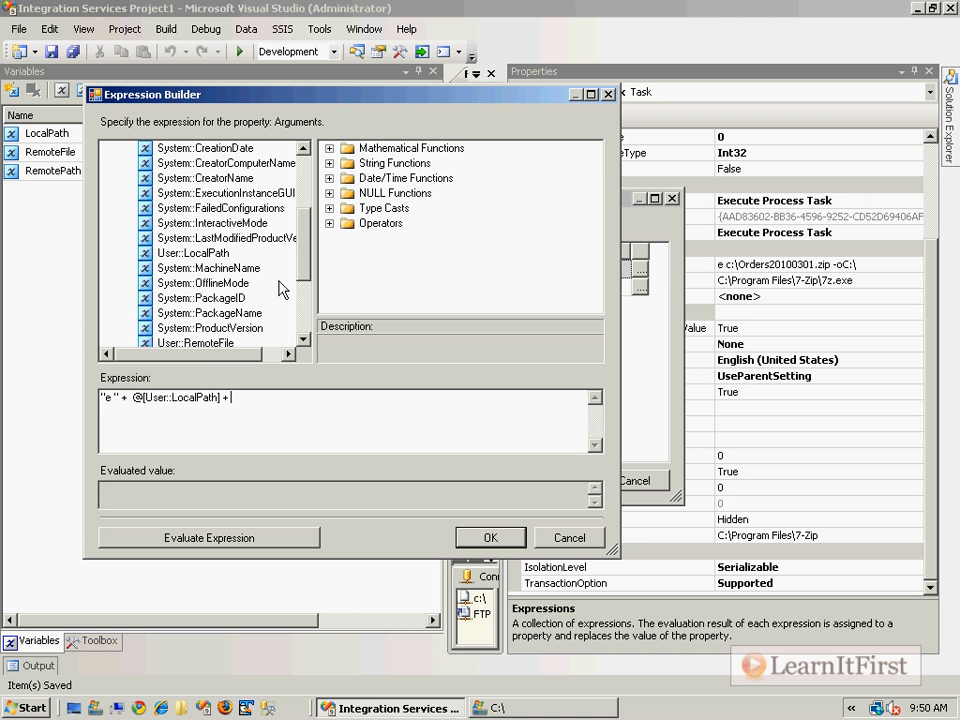
{"action": "scroll", "coordinate": [306, 264], "scroll_direction": "up", "scroll_amount": 2}
{"action": "left_click_drag", "start_coordinate": [309, 244], "coordinate": [306, 316]}
{"action": "left_click_drag", "start_coordinate": [240, 223], "coordinate": [302, 407]}
{"action": "left_click", "coordinate": [355, 400]}
- Append + " -o" + @[User::LocalPath] to the Arguments expression, evaluate it and accept it
{"action": "type", "text": "+ \" -o\" +"}
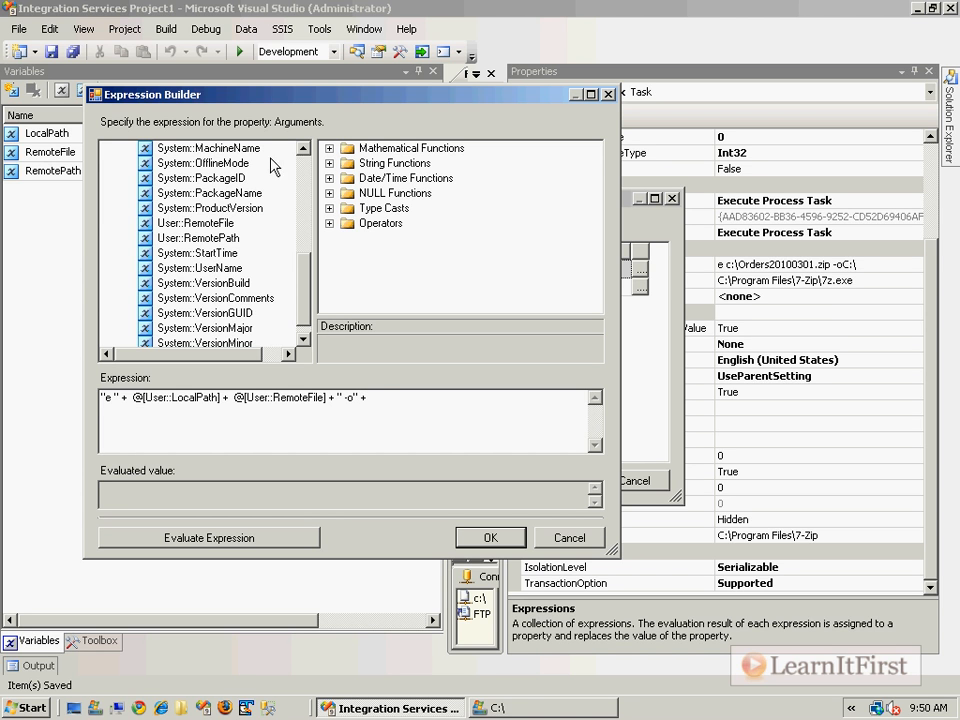
{"action": "scroll", "coordinate": [303, 300], "scroll_direction": "up", "scroll_amount": 2}
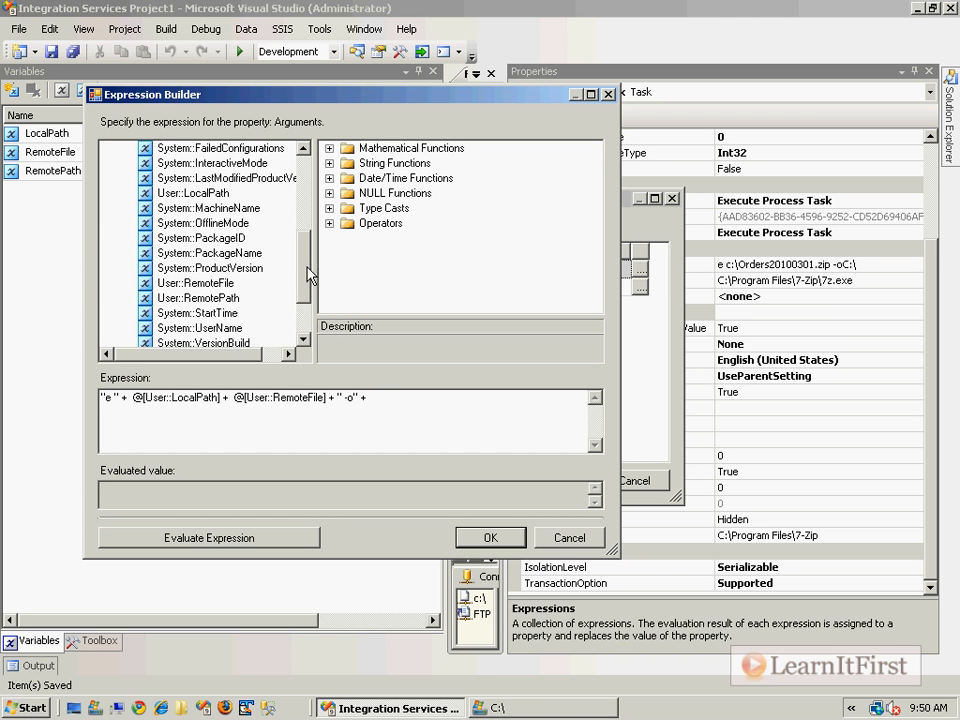
{"action": "left_click_drag", "start_coordinate": [191, 193], "coordinate": [446, 408]}
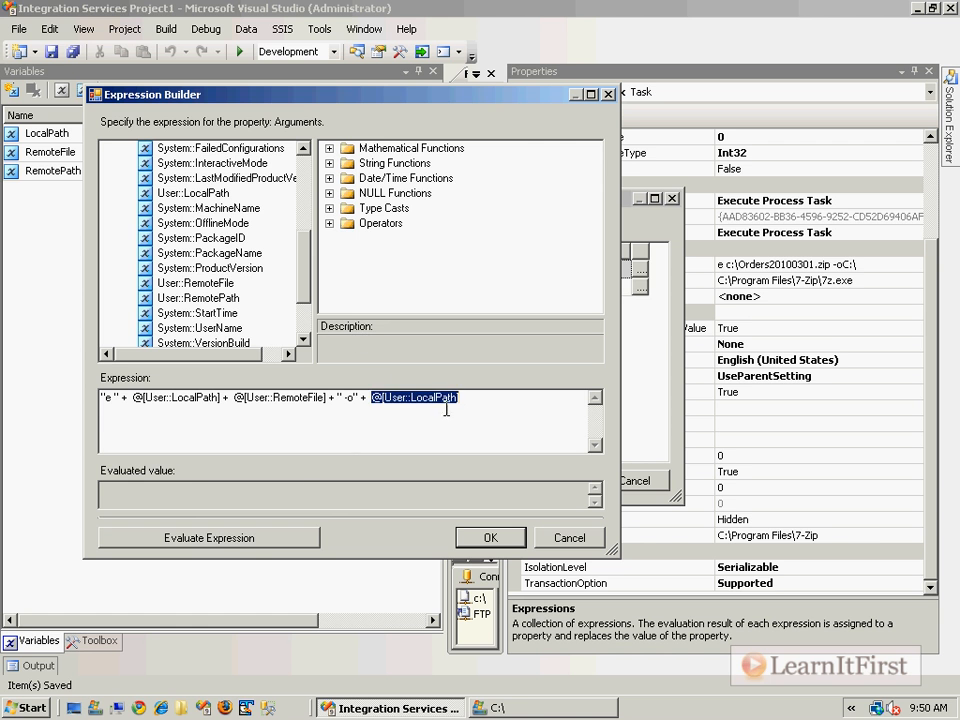
{"action": "left_click", "coordinate": [255, 538]}
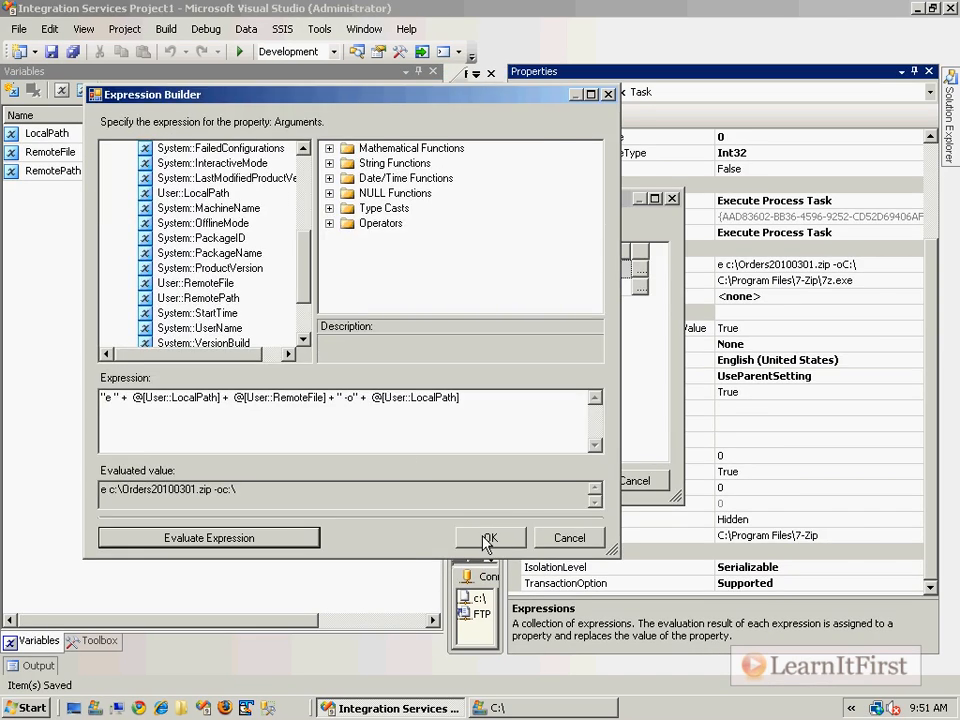
{"action": "left_click", "coordinate": [880, 436]}
{"action": "left_click", "coordinate": [553, 484]}
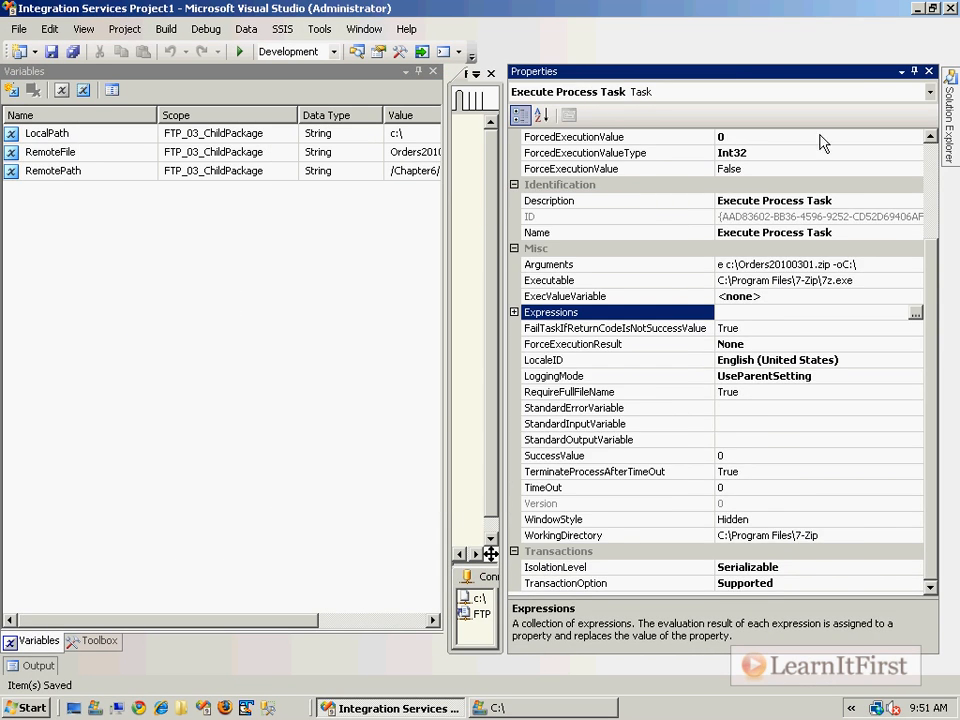
{"action": "left_click", "coordinate": [914, 71]}
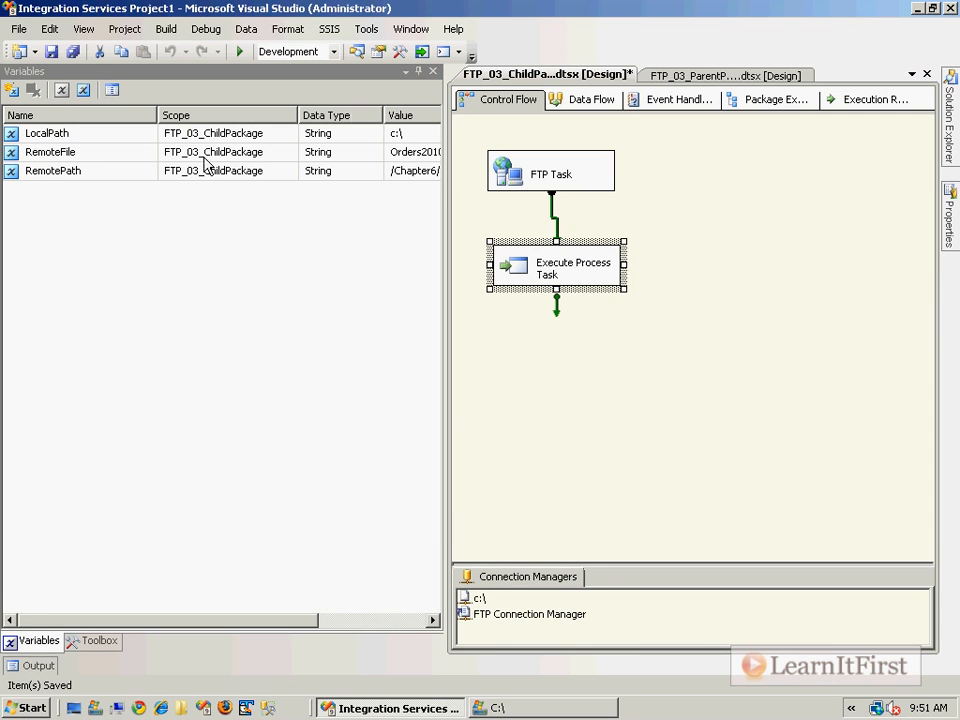
{"action": "left_click", "coordinate": [148, 237]}
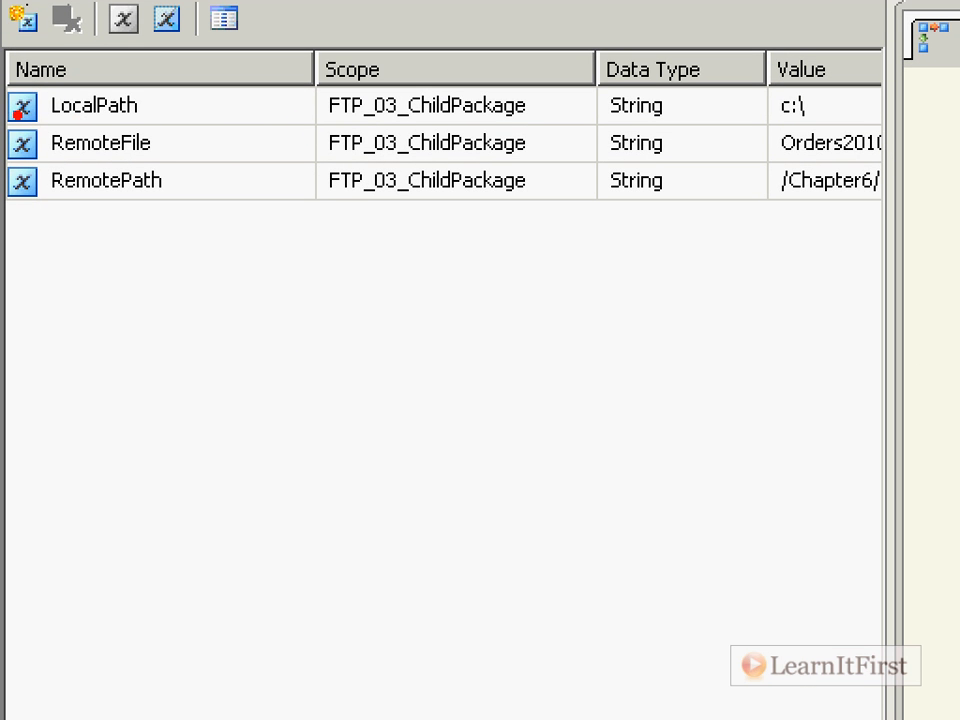
{"action": "mouse_move", "coordinate": [5, 122]}
{"action": "left_mouse_down"}
{"action": "mouse_move", "coordinate": [325, 231]}
{"action": "mouse_move", "coordinate": [330, 199]}
{"action": "mouse_move", "coordinate": [324, 211]}
{"action": "left_mouse_up"}
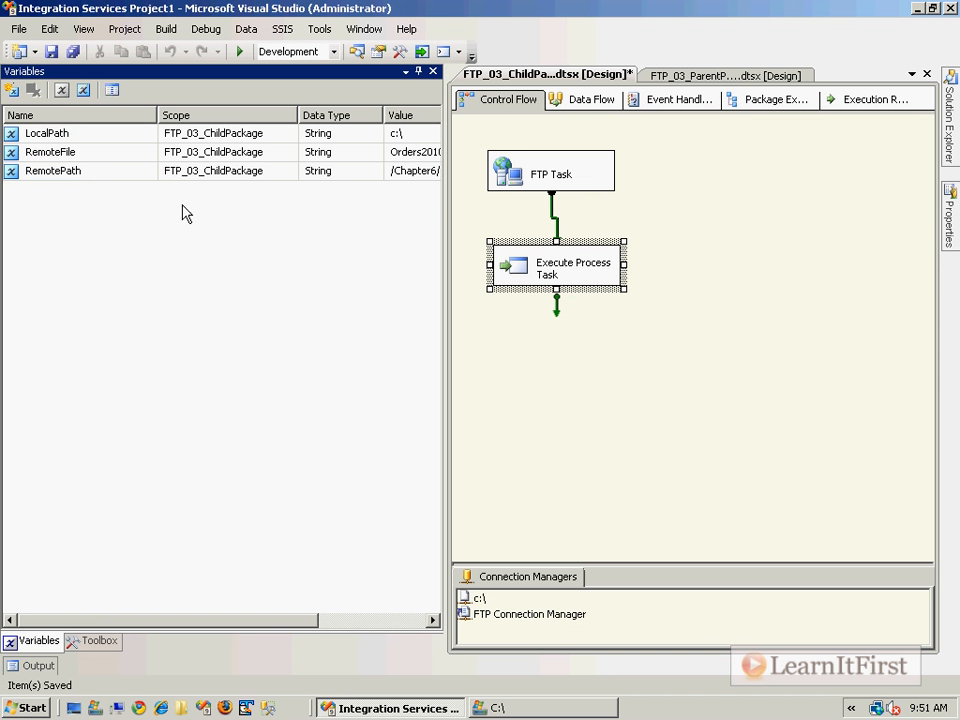
- In the parent package, replace the RemoteFileName variable with a new String variable named RemoteFile
{"action": "left_click", "coordinate": [708, 76]}
{"action": "double_click", "coordinate": [50, 134]}
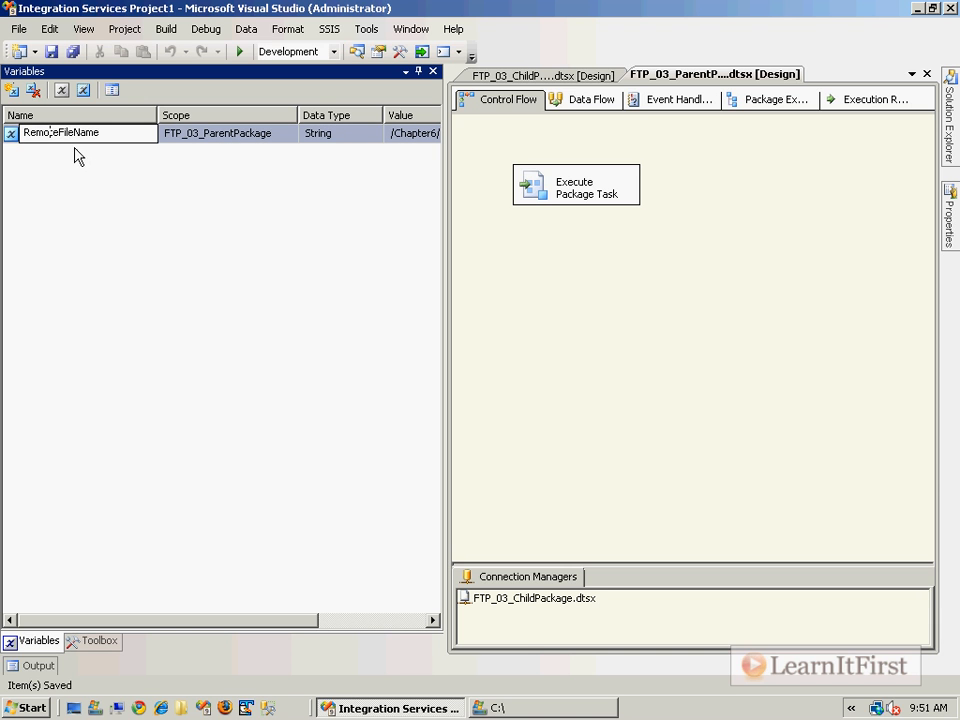
{"action": "left_click", "coordinate": [12, 89]}
{"action": "type", "text": "Remo"}
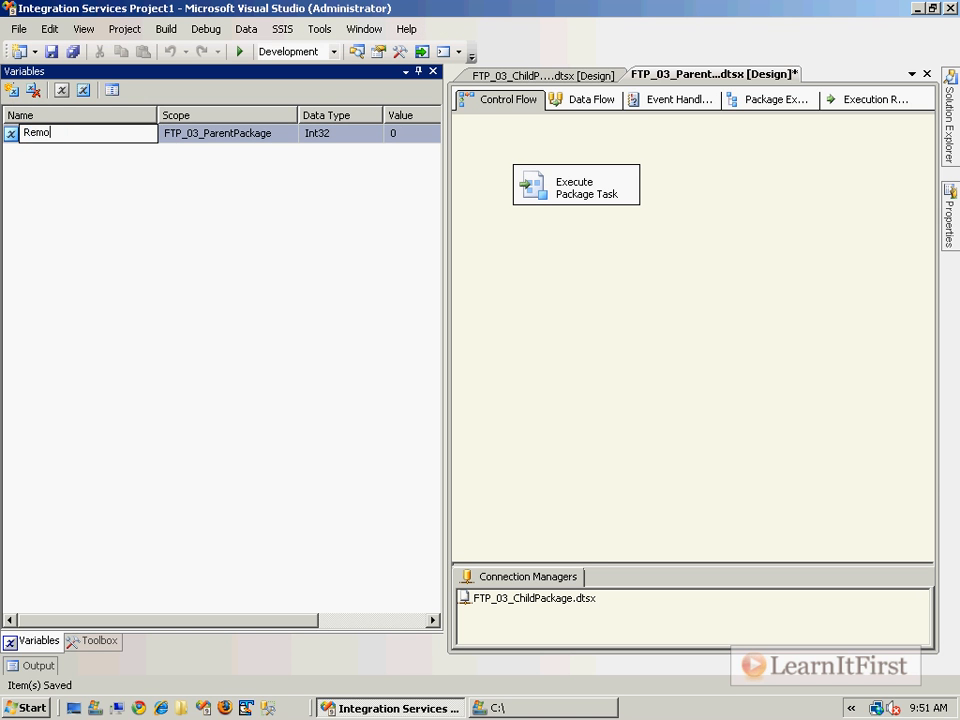
{"action": "key", "text": "Tab"}
{"action": "key", "text": "Tab"}
{"action": "key", "text": "s"}
{"action": "key", "text": "s"}
{"action": "key", "text": "s"}
{"action": "key", "text": "Tab"}
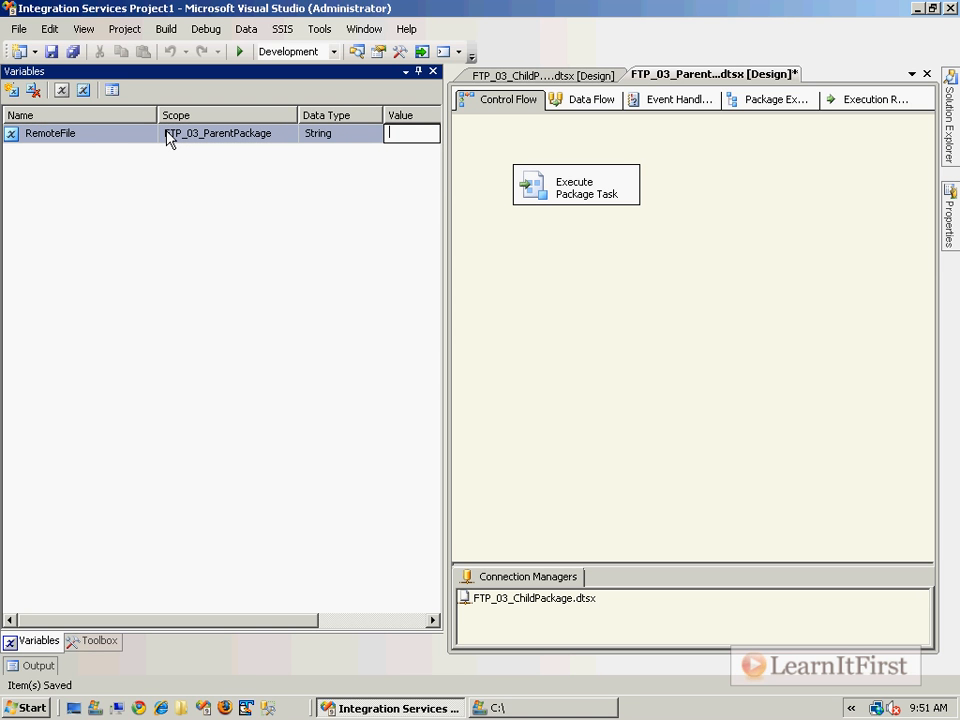
- Set the RemoteFile variable's value to Orders20100301.zip and widen the Variables window to show full values
{"action": "type", "text": "Orders20100301"}
{"action": "type", "text": ".zip"}
{"action": "key", "text": "Return"}
{"action": "left_click_drag", "start_coordinate": [445, 174], "coordinate": [634, 190]}
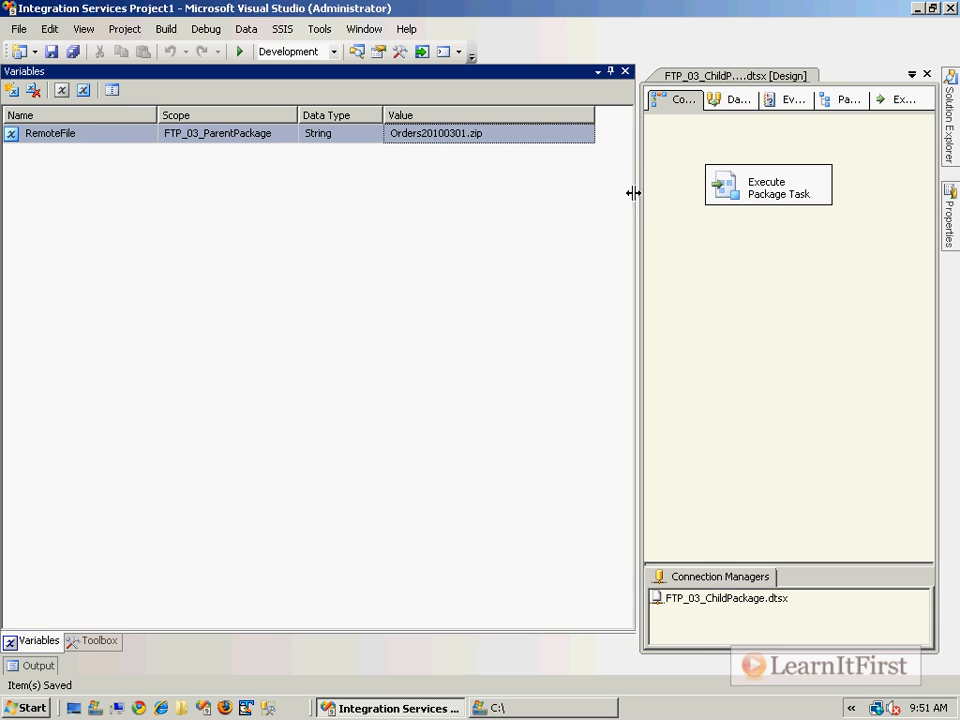
- Add a String variable named RemotePath to the parent package with the value /Chapter6/
{"action": "left_click", "coordinate": [11, 90]}
{"action": "type", "text": "Re"}
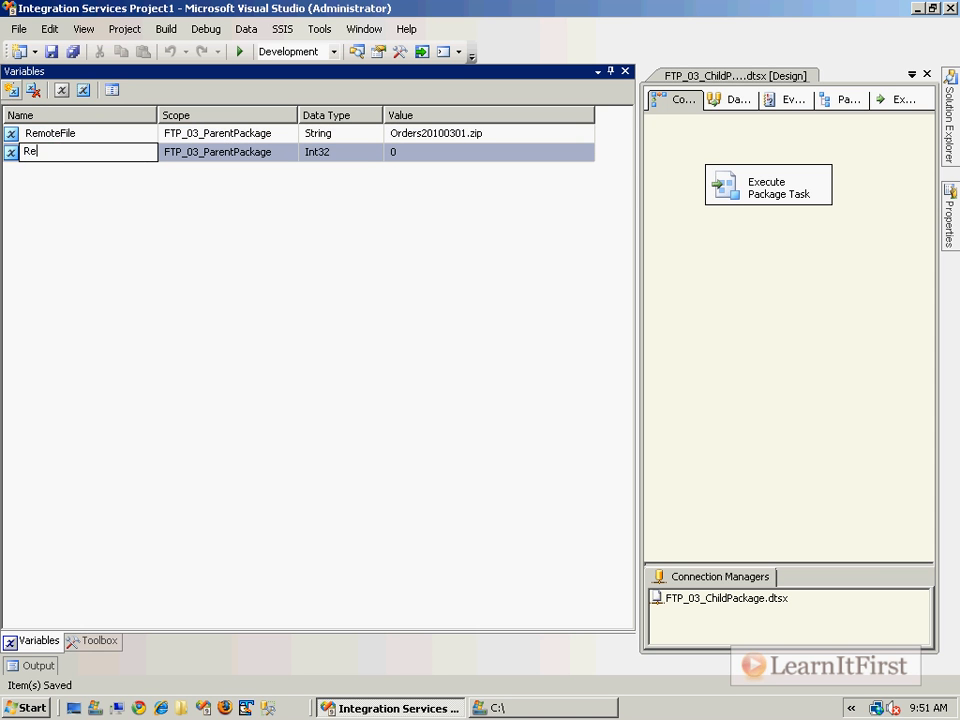
{"action": "type", "text": "motePath"}
{"action": "key", "text": "Tab"}
{"action": "key", "text": "s"}
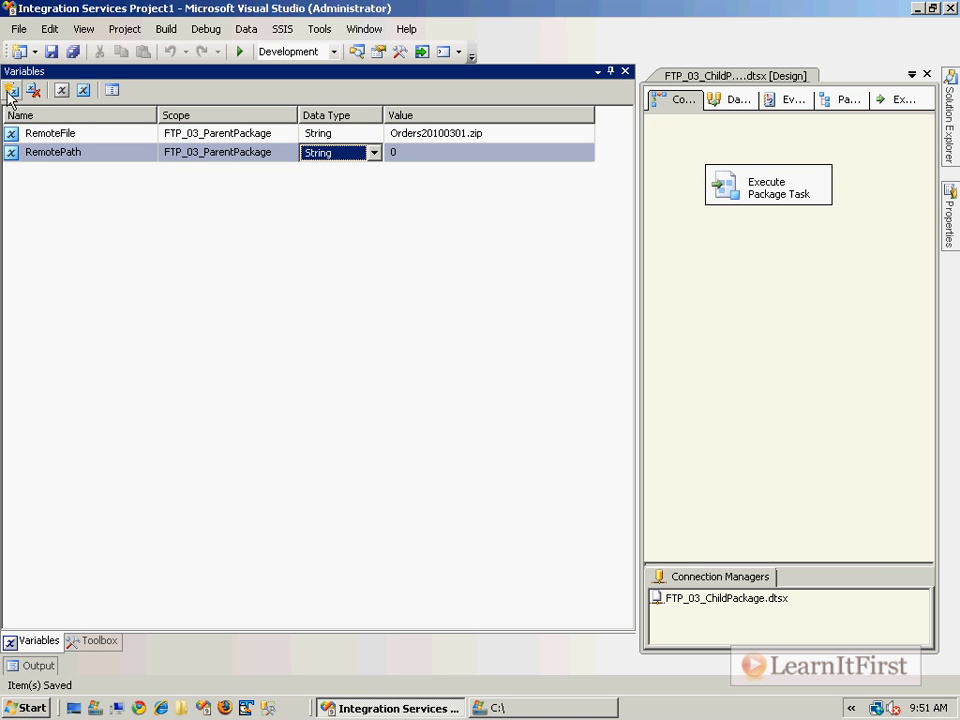
{"action": "key", "text": "Tab"}
{"action": "type", "text": "/"}
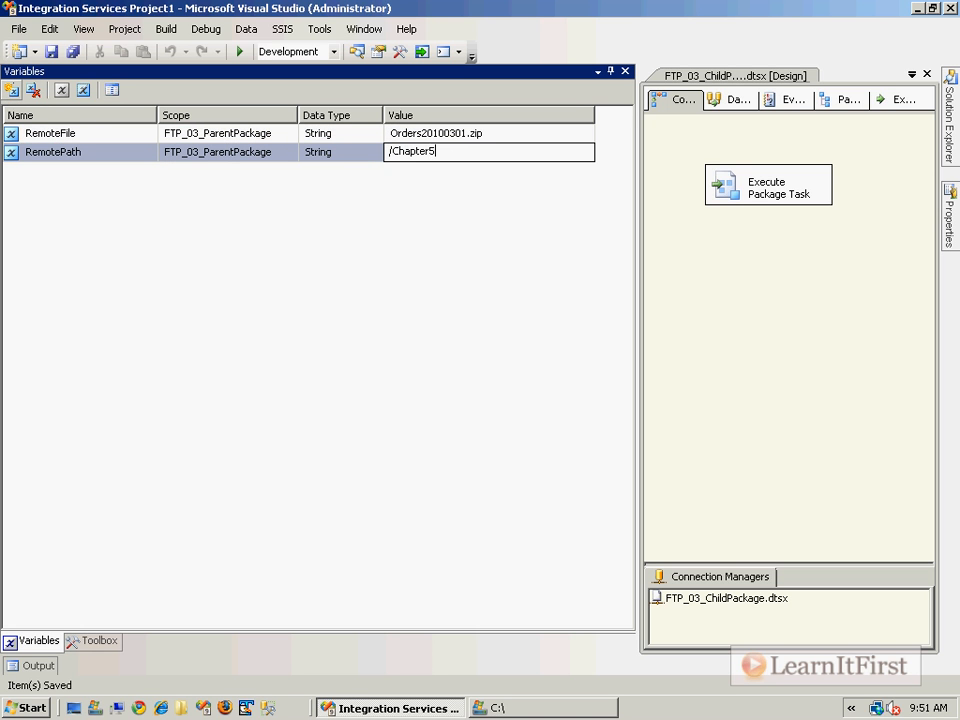
- Add a String variable named LocalPath to the parent package with the value c:\
{"action": "left_click", "coordinate": [11, 89]}
{"action": "type", "text": "LocalPath"}
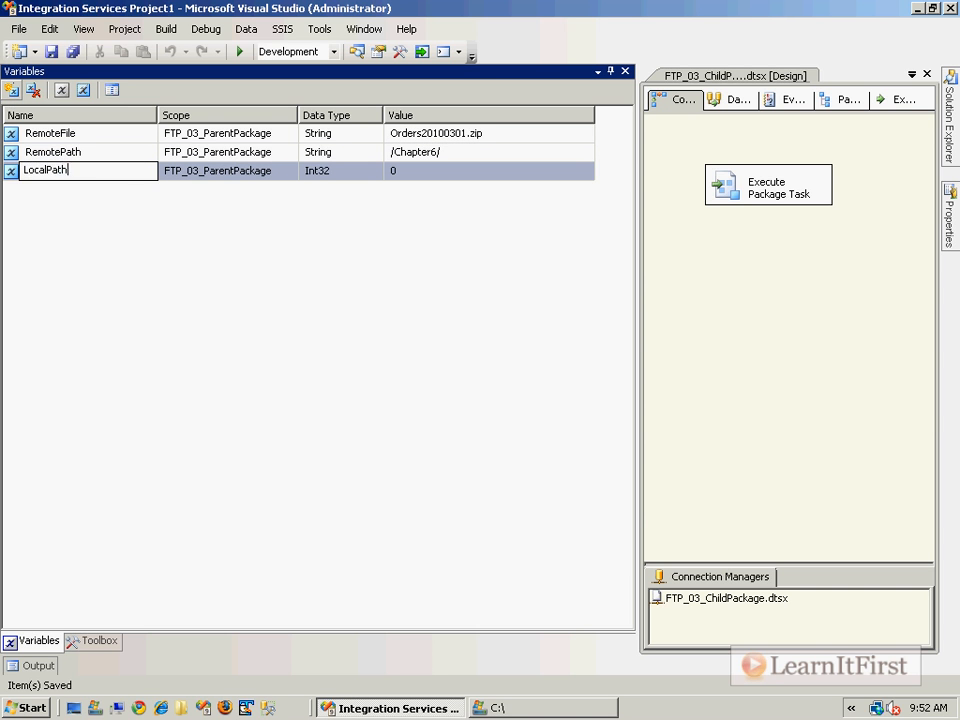
{"action": "key", "text": "Tab"}
{"action": "key", "text": "Tab"}
{"action": "type", "text": "c"}
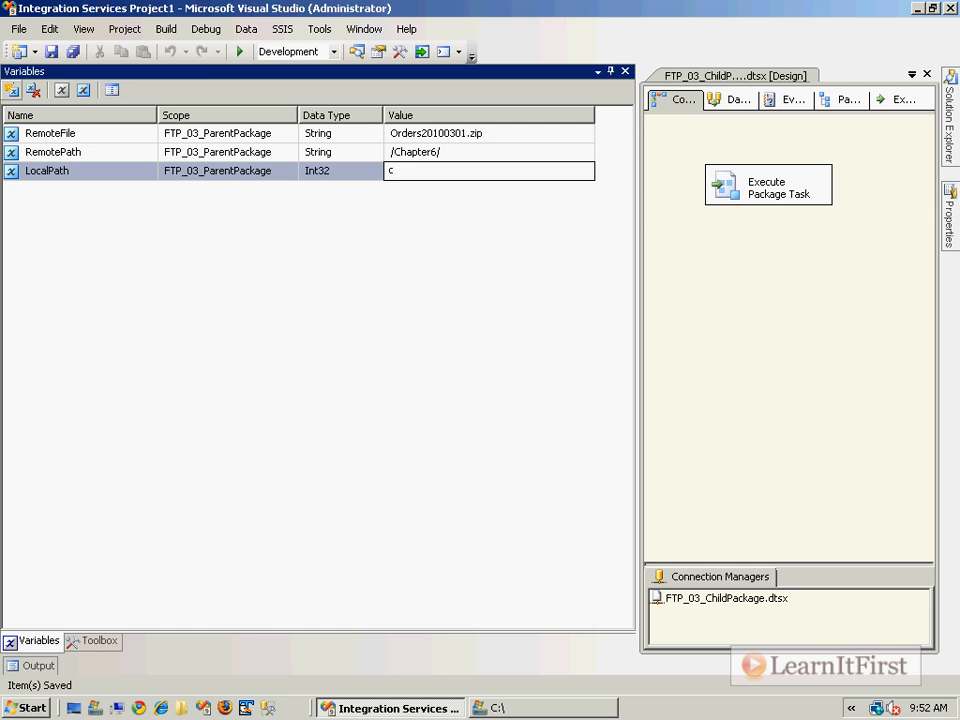
{"action": "key", "text": "Escape"}
{"action": "left_click", "coordinate": [370, 172]}
{"action": "left_click", "coordinate": [350, 266]}
{"action": "left_click", "coordinate": [424, 172]}
{"action": "type", "text": "c:\\"}
{"action": "key", "text": "Return"}
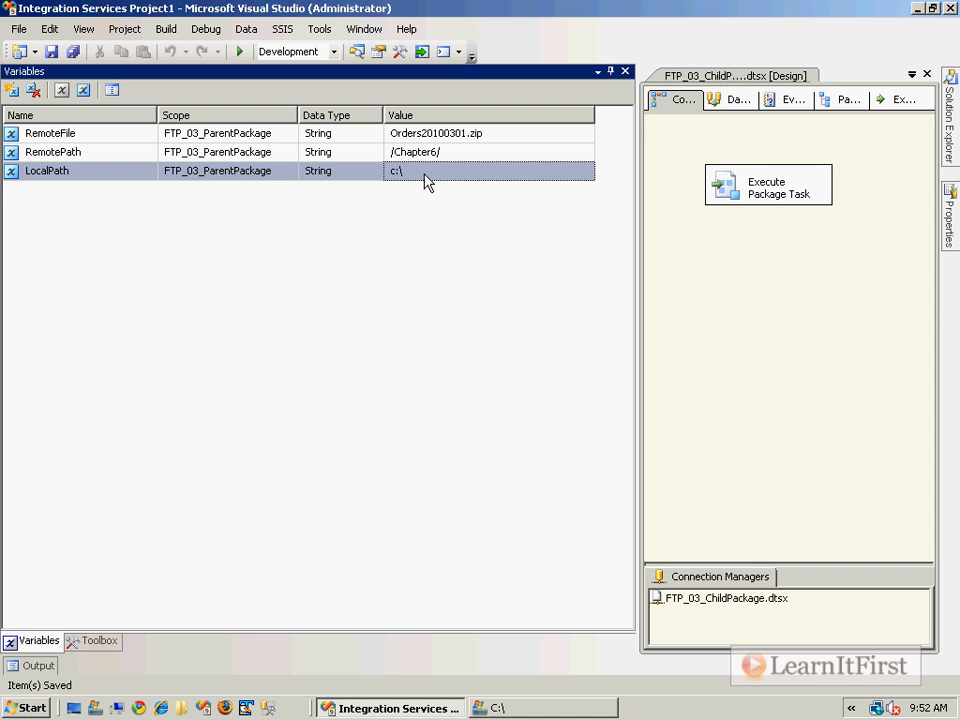
- Close the Variables and Toolbox windows and both package designers, and reopen the child package FTP_03_ChildPackage
{"action": "left_click", "coordinate": [626, 72]}
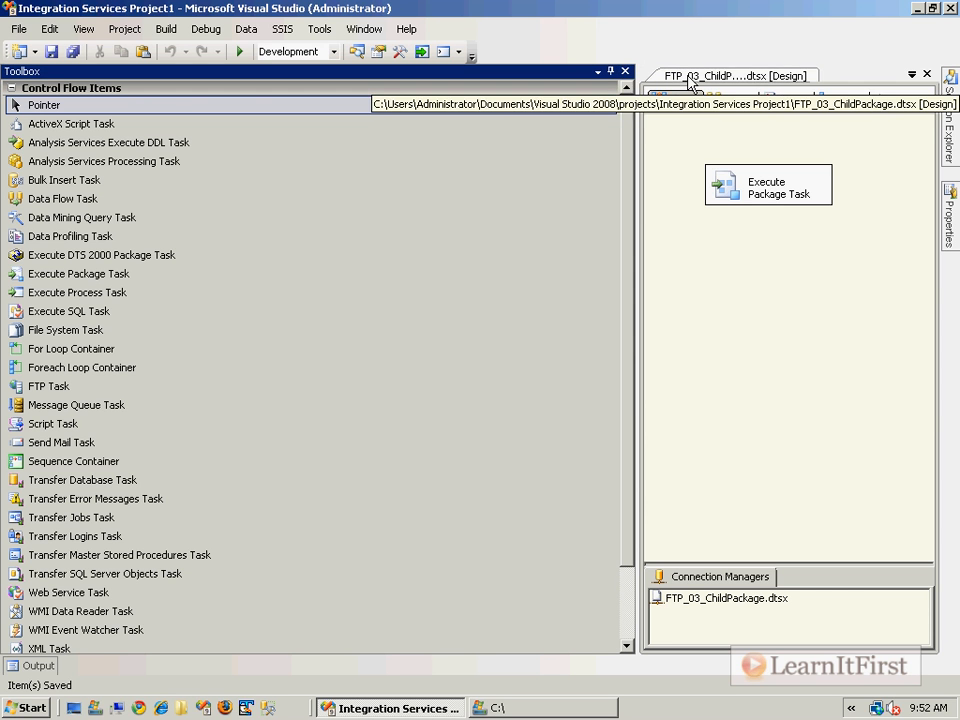
{"action": "left_click", "coordinate": [625, 72]}
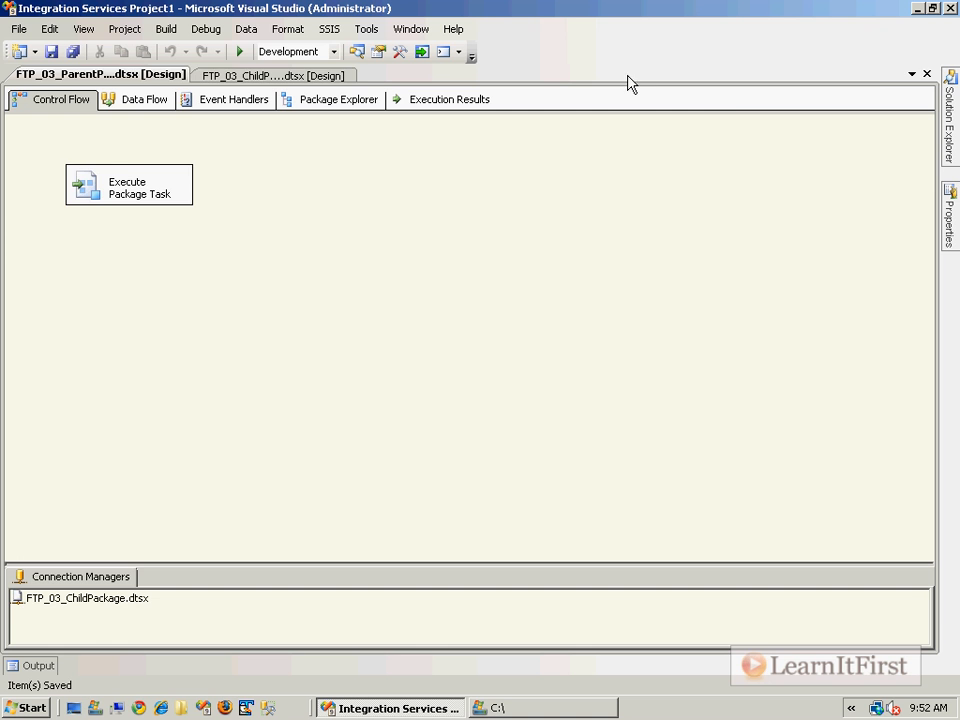
{"action": "left_click", "coordinate": [927, 74]}
{"action": "left_click", "coordinate": [927, 74]}
{"action": "left_click", "coordinate": [950, 103]}
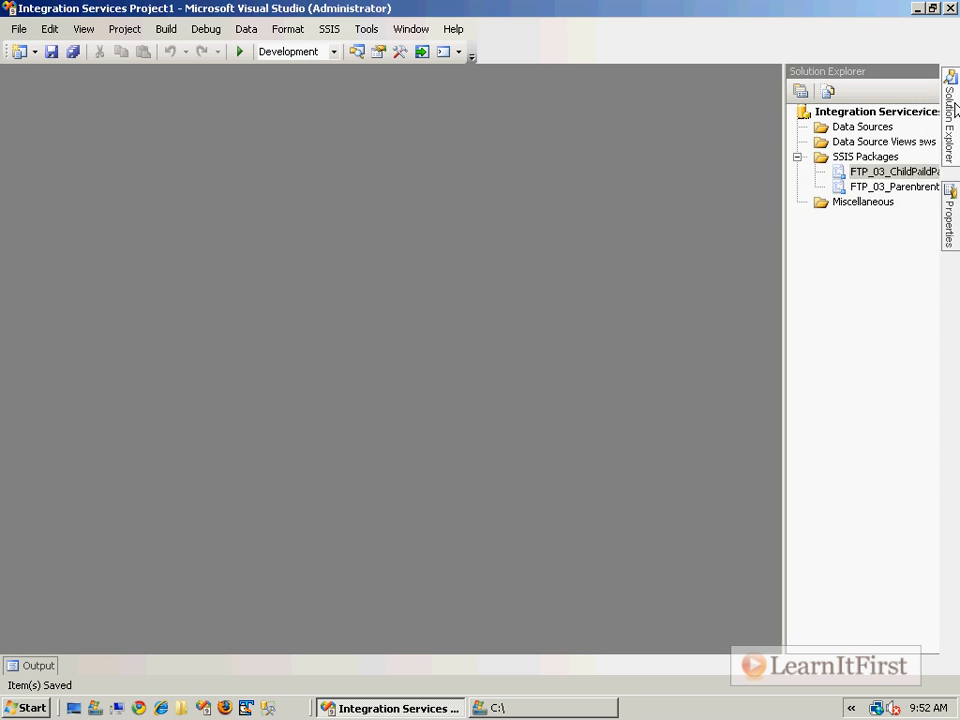
{"action": "double_click", "coordinate": [726, 177]}
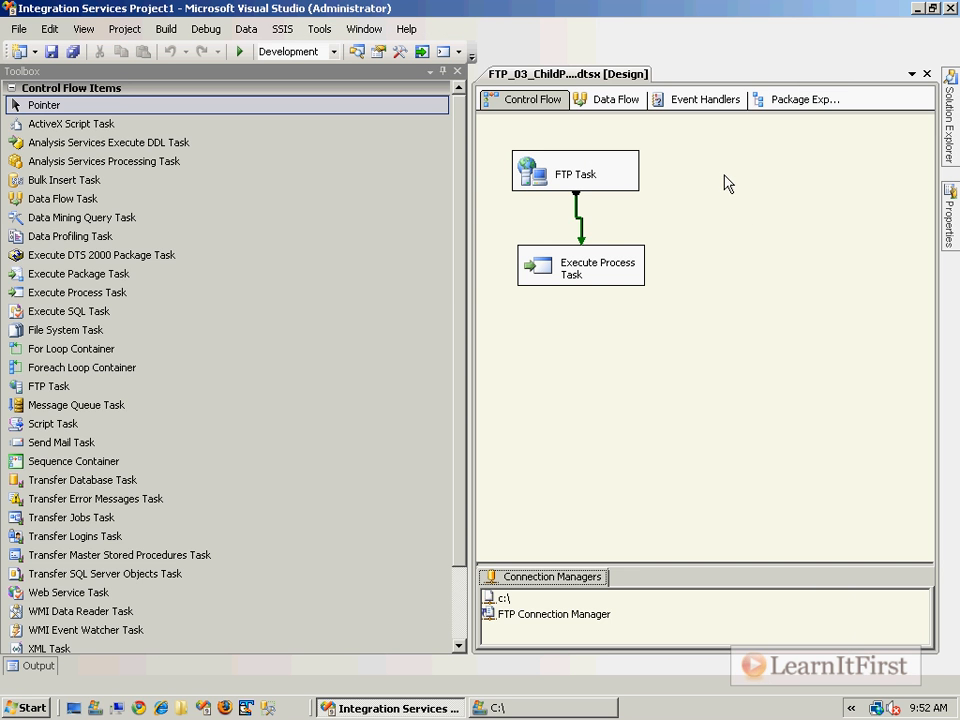
- Remove the existing RemoteFileName parent variable configuration from the child package's configurations
{"action": "left_click", "coordinate": [329, 30]}
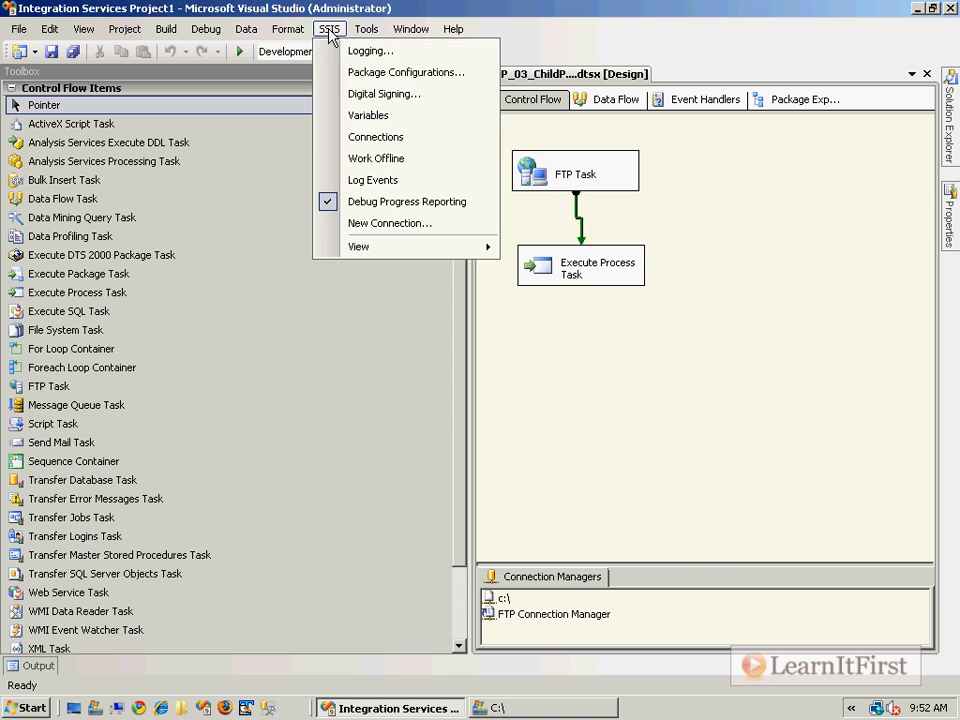
{"action": "left_click", "coordinate": [412, 73]}
{"action": "left_click", "coordinate": [456, 287]}
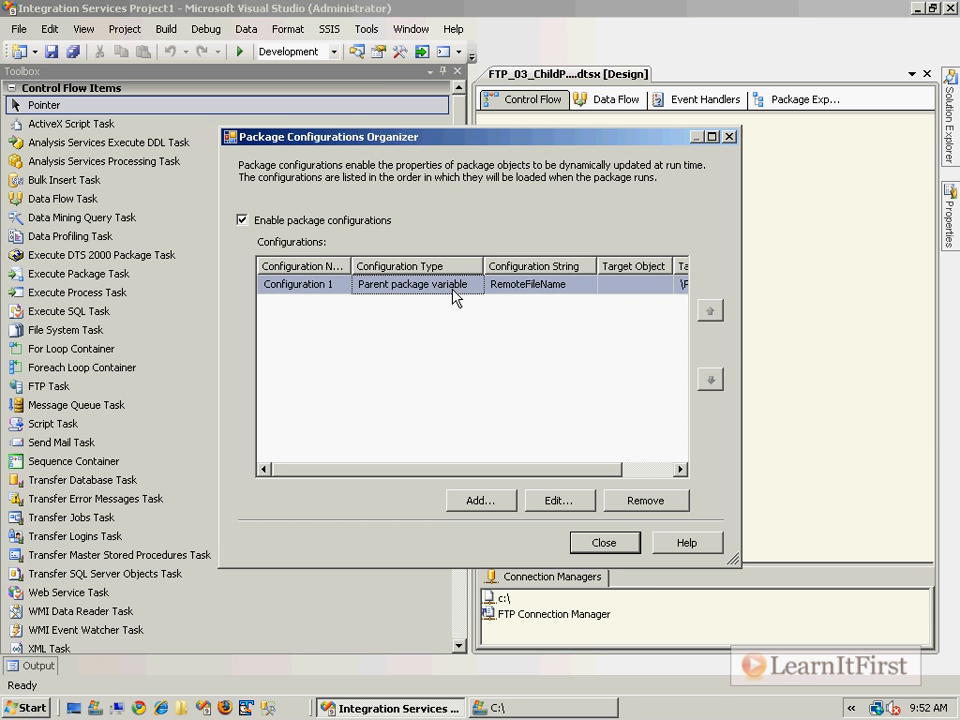
{"action": "left_click", "coordinate": [632, 503]}
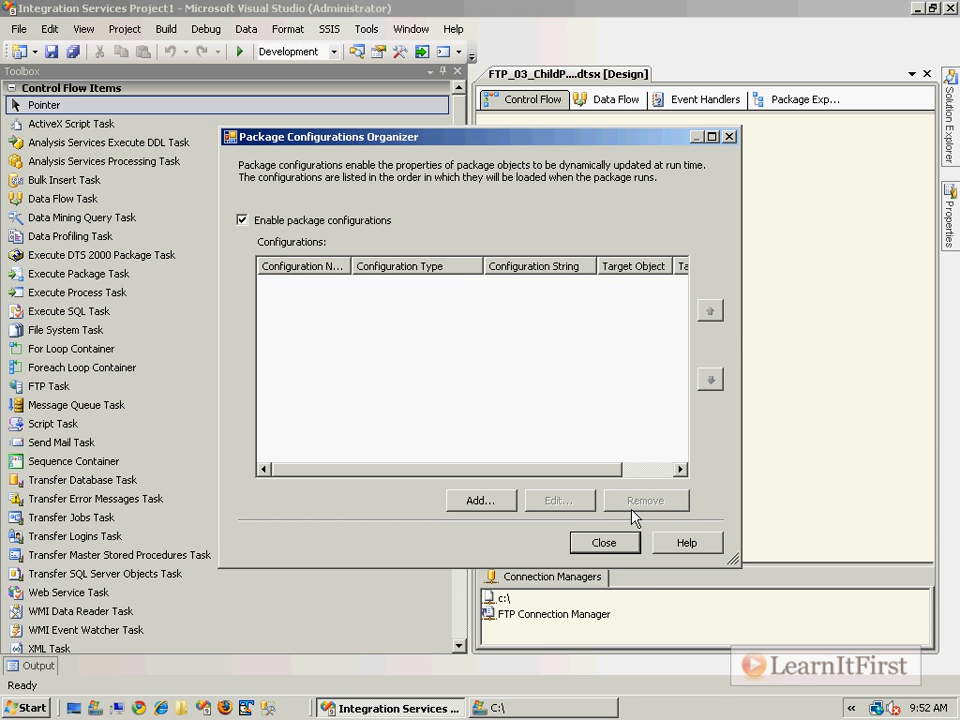
- Add a package configuration of type Parent package variable that reads the parent variable RemotePath
{"action": "left_click", "coordinate": [478, 502]}
{"action": "left_click", "coordinate": [500, 531]}
{"action": "left_click", "coordinate": [520, 278]}
{"action": "left_click", "coordinate": [512, 332]}
{"action": "left_click", "coordinate": [504, 346]}
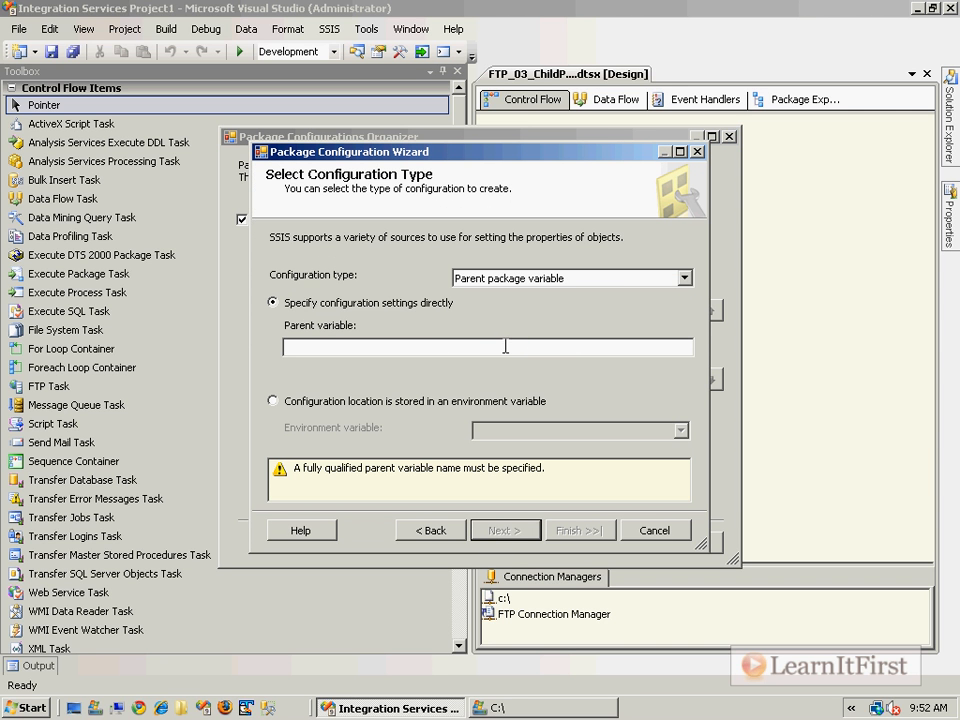
{"action": "type", "text": "RemotePath"}
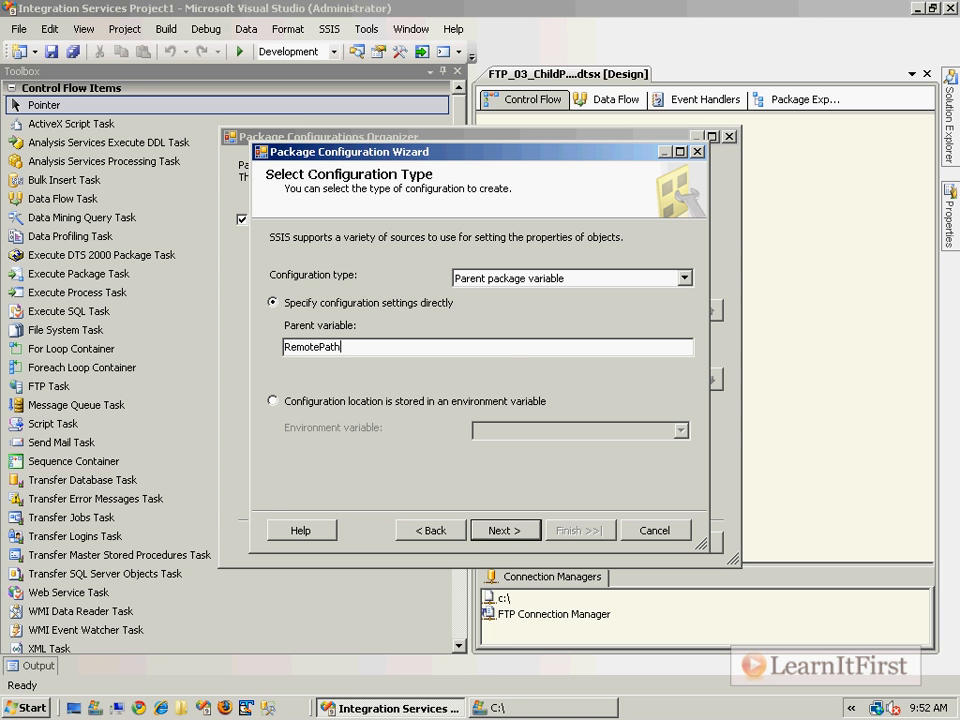
{"action": "left_click", "coordinate": [497, 531]}
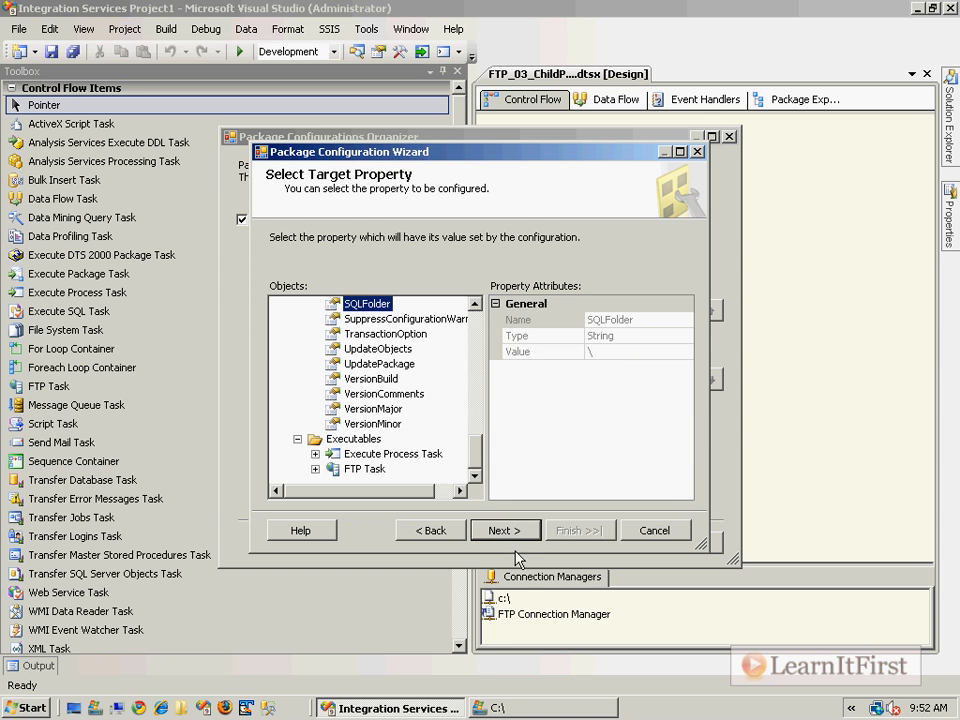
- Target the Value property of the child's RemotePath variable and finish the configuration with the name RemotePath
{"action": "left_click_drag", "start_coordinate": [474, 451], "coordinate": [476, 321]}
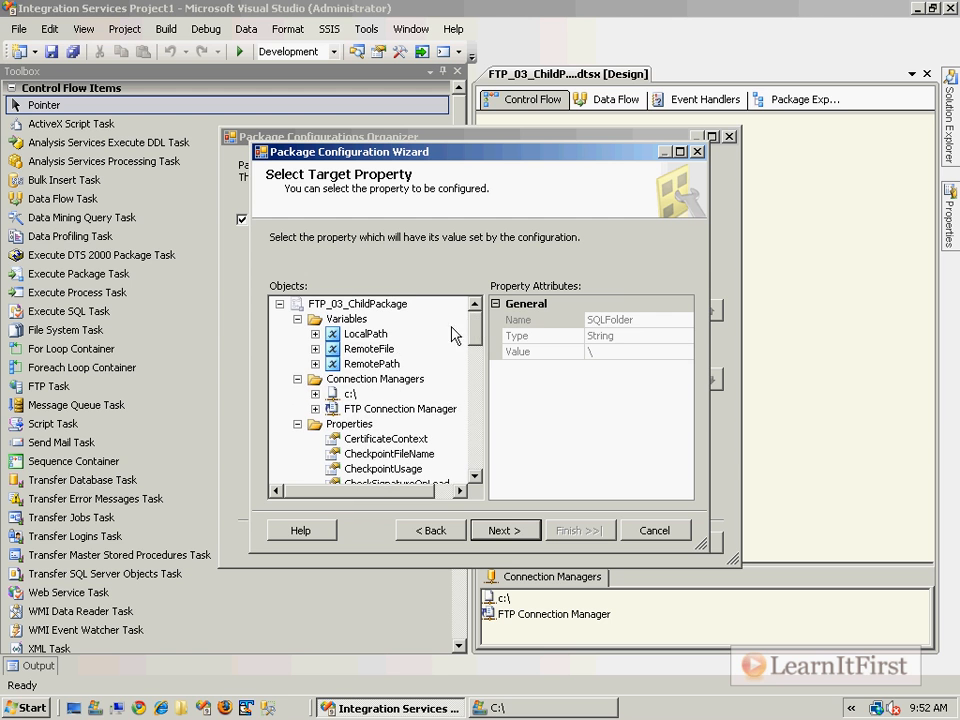
{"action": "left_click", "coordinate": [315, 364]}
{"action": "left_click", "coordinate": [333, 378]}
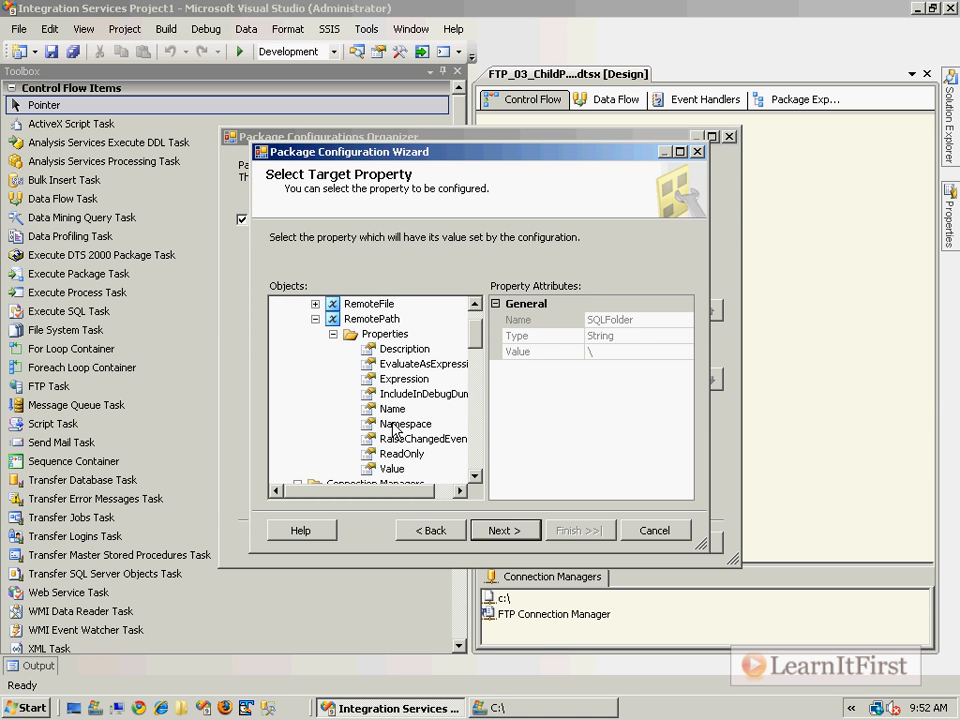
{"action": "left_click", "coordinate": [392, 469]}
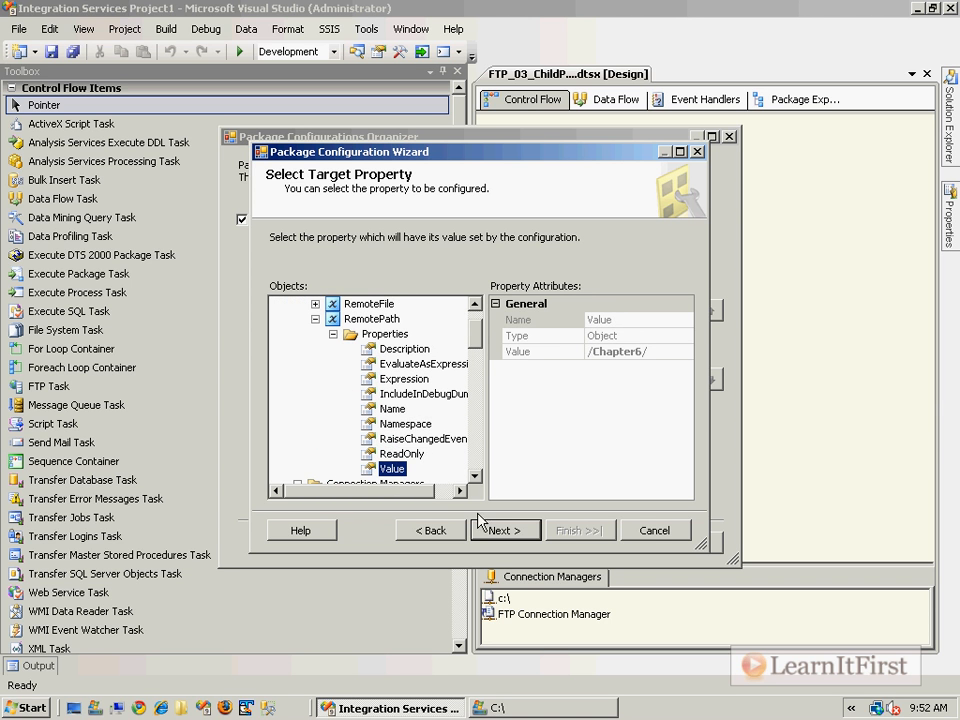
{"action": "left_click", "coordinate": [510, 531]}
{"action": "type", "text": "Re"}
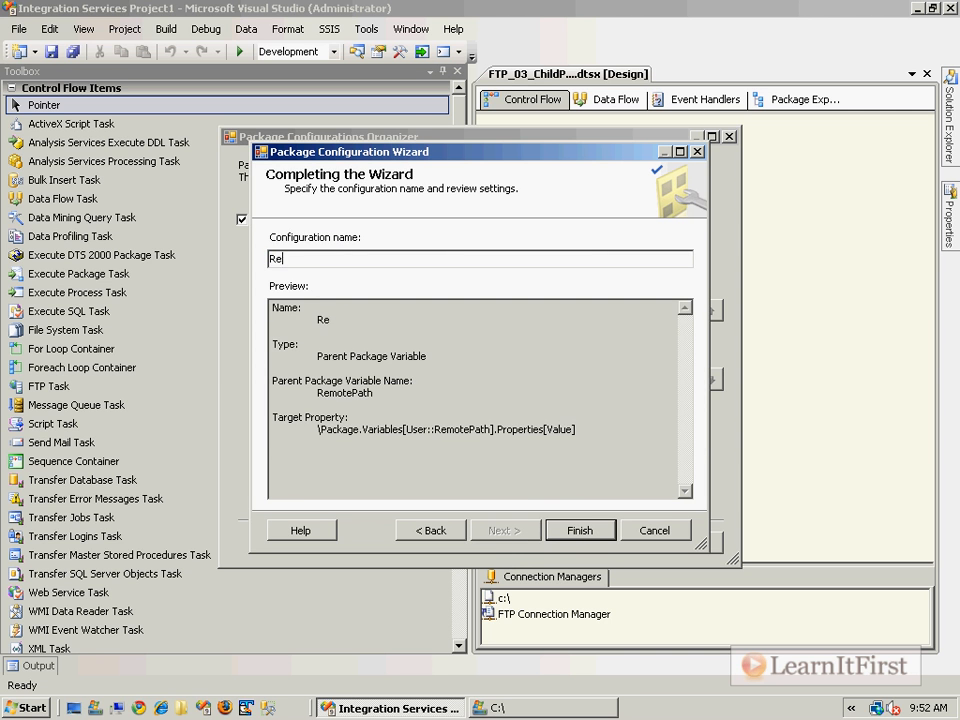
{"action": "type", "text": "motePath"}
{"action": "key", "text": "Return"}
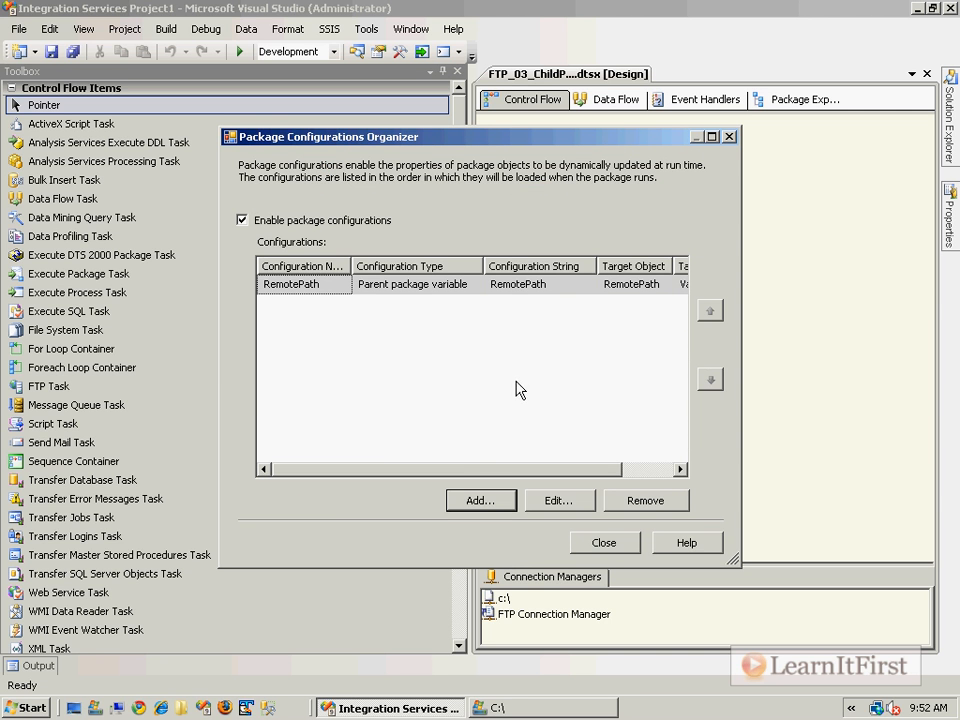
- Add a second configuration of type Parent package variable that reads the parent variable RemoteFile
{"action": "left_click", "coordinate": [451, 497]}
{"action": "left_click", "coordinate": [495, 529]}
{"action": "left_click", "coordinate": [571, 279]}
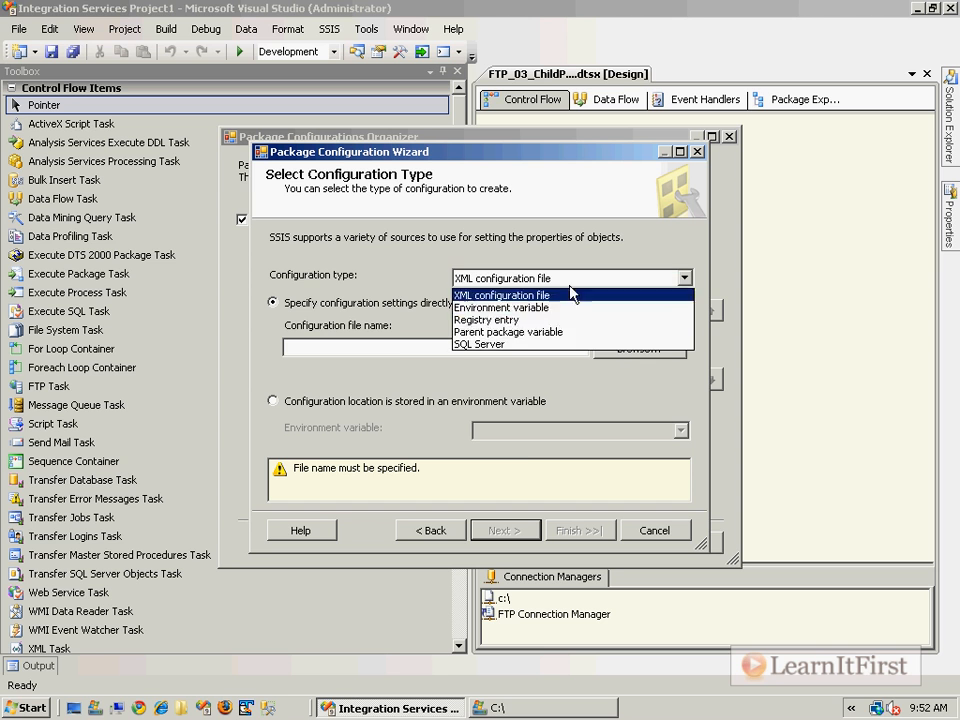
{"action": "left_click", "coordinate": [546, 333]}
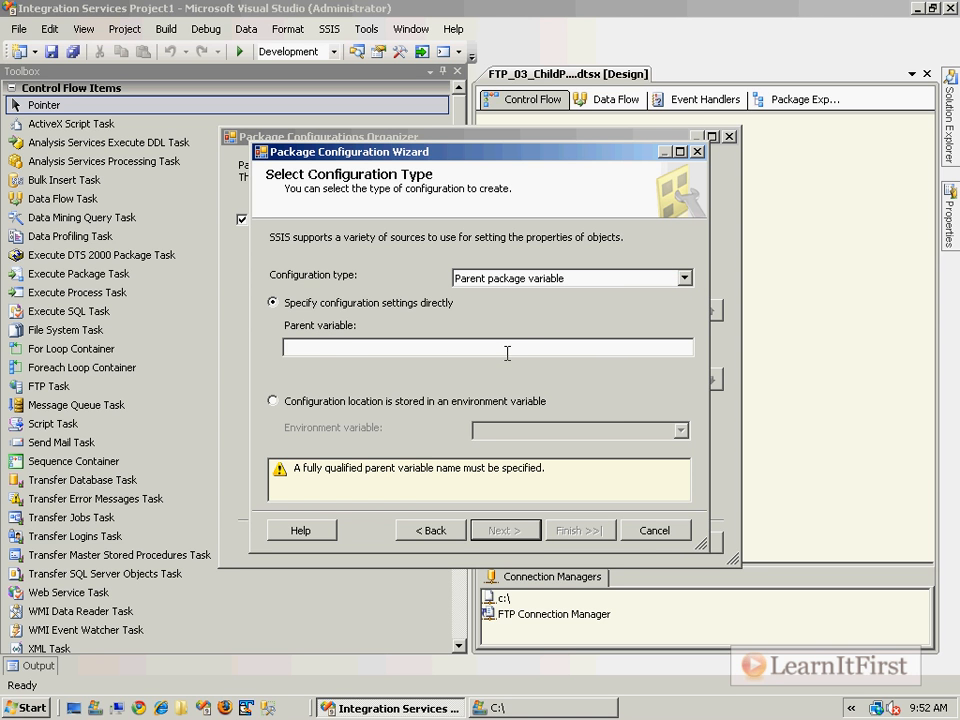
{"action": "left_click", "coordinate": [507, 350]}
{"action": "type", "text": "RemoteFile"}
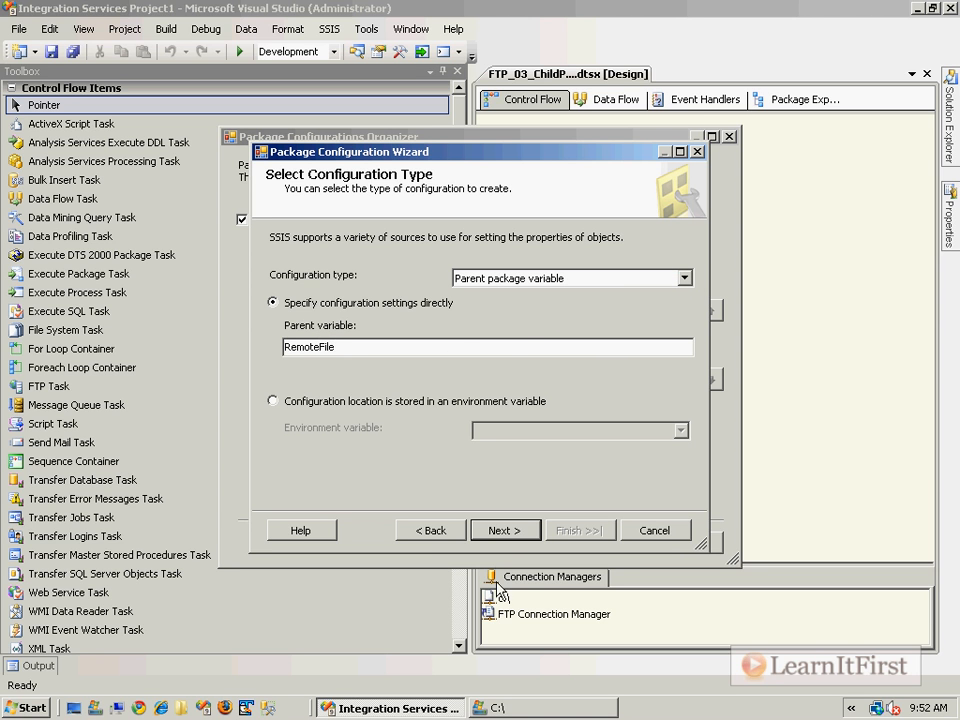
{"action": "left_click", "coordinate": [504, 530]}
- Target the Value property of the child's RemoteFile variable and finish the configuration under its default name
{"action": "left_click_drag", "start_coordinate": [476, 451], "coordinate": [478, 317]}
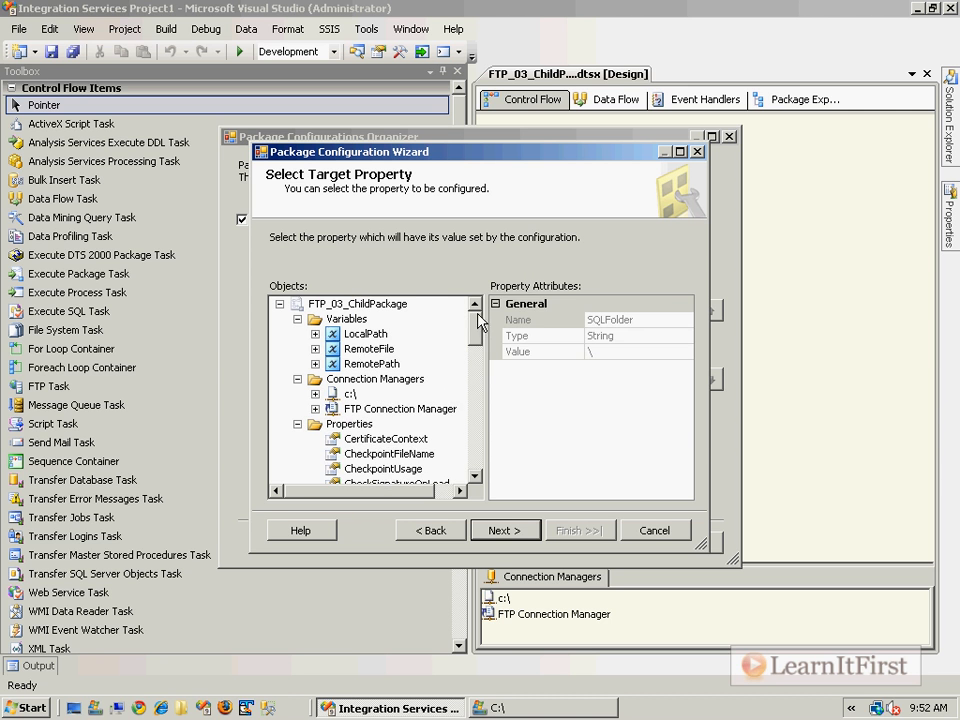
{"action": "left_click", "coordinate": [345, 349]}
{"action": "left_click", "coordinate": [316, 349]}
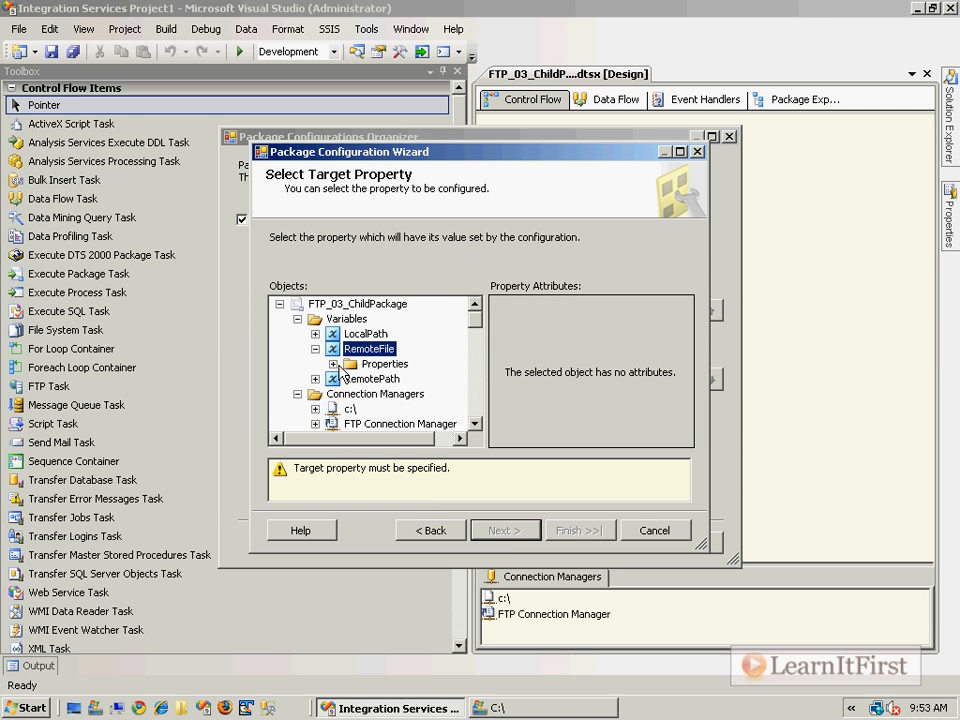
{"action": "left_click", "coordinate": [333, 364]}
{"action": "scroll", "coordinate": [390, 390], "scroll_direction": "down", "scroll_amount": 1}
{"action": "left_click", "coordinate": [391, 393]}
{"action": "left_click", "coordinate": [505, 531]}
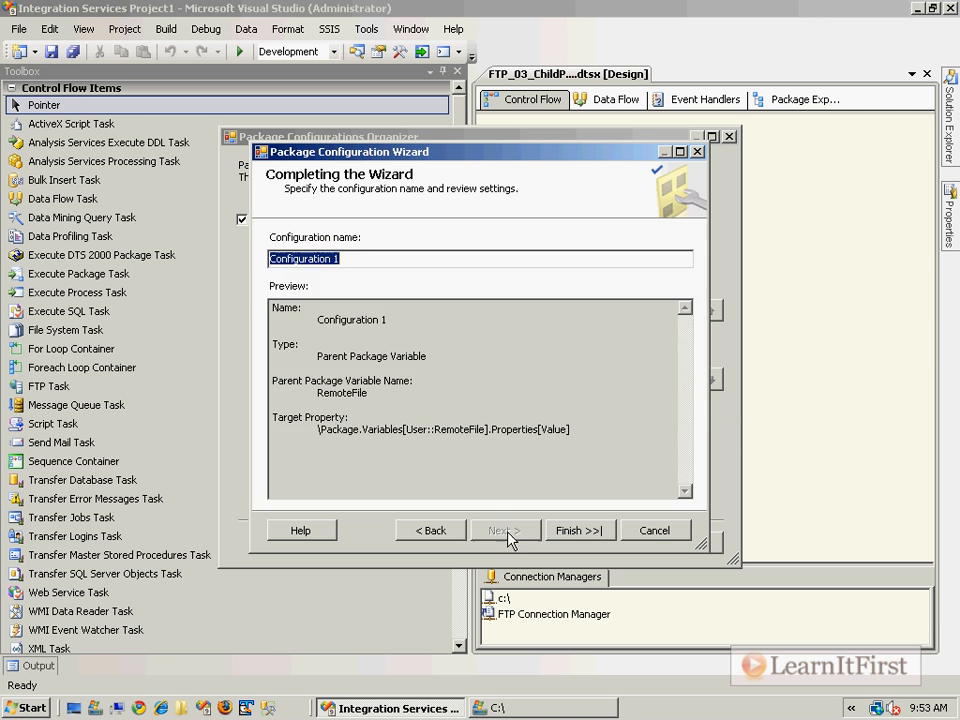
{"action": "left_click", "coordinate": [579, 530]}
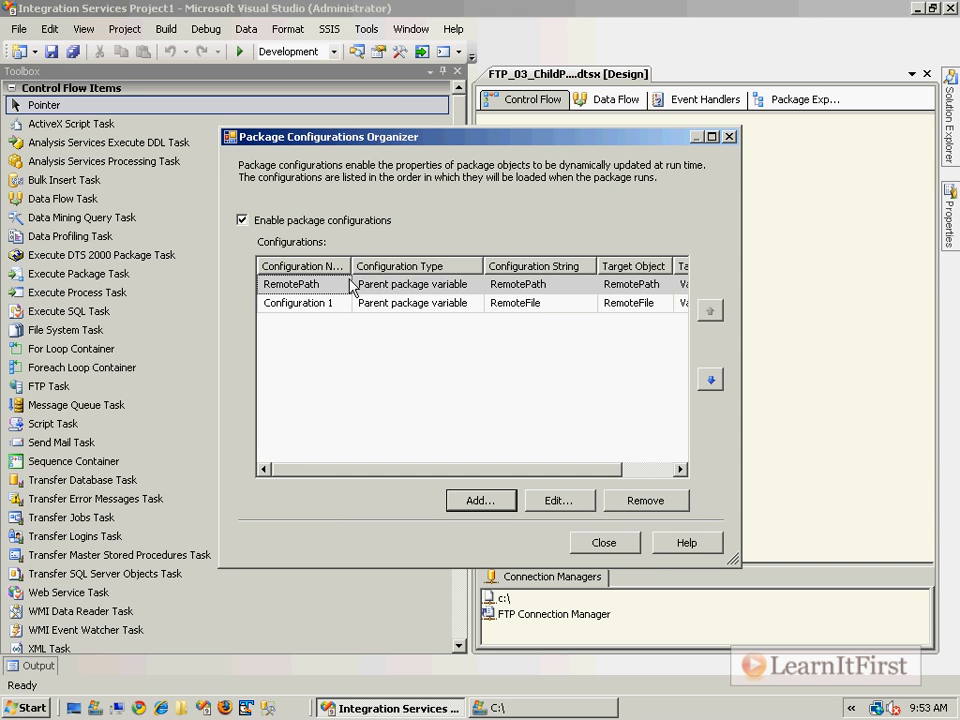
- Add a third configuration of type Parent package variable that reads the parent variable LocalPath
{"action": "left_click", "coordinate": [487, 498]}
{"action": "left_click", "coordinate": [503, 532]}
{"action": "left_click", "coordinate": [568, 281]}
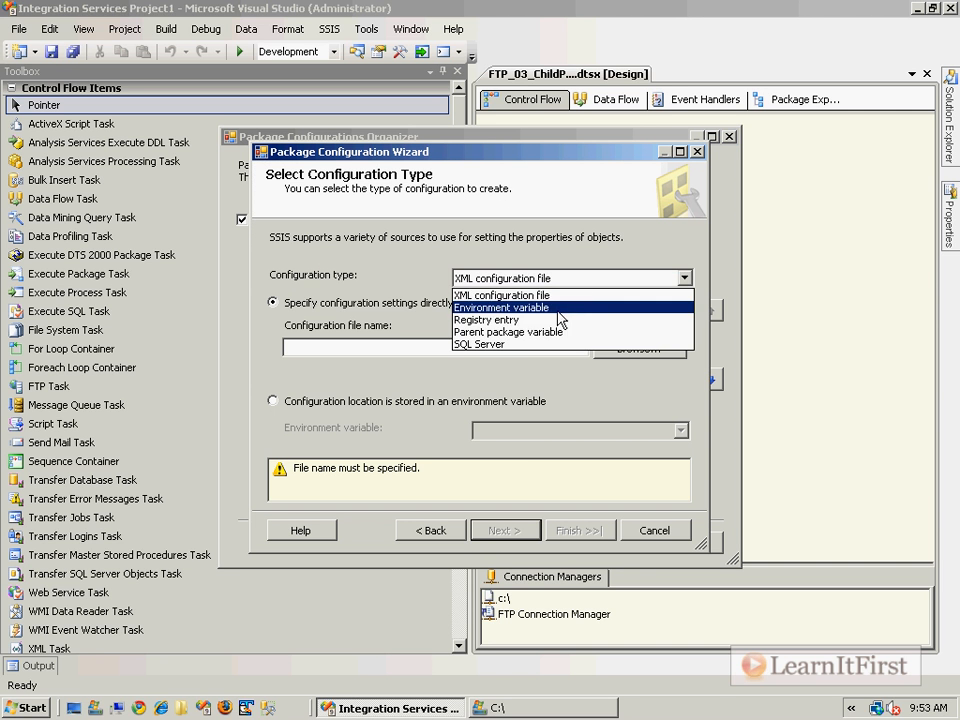
{"action": "left_click", "coordinate": [552, 330]}
{"action": "left_click", "coordinate": [486, 349]}
{"action": "type", "text": "LocalPath"}
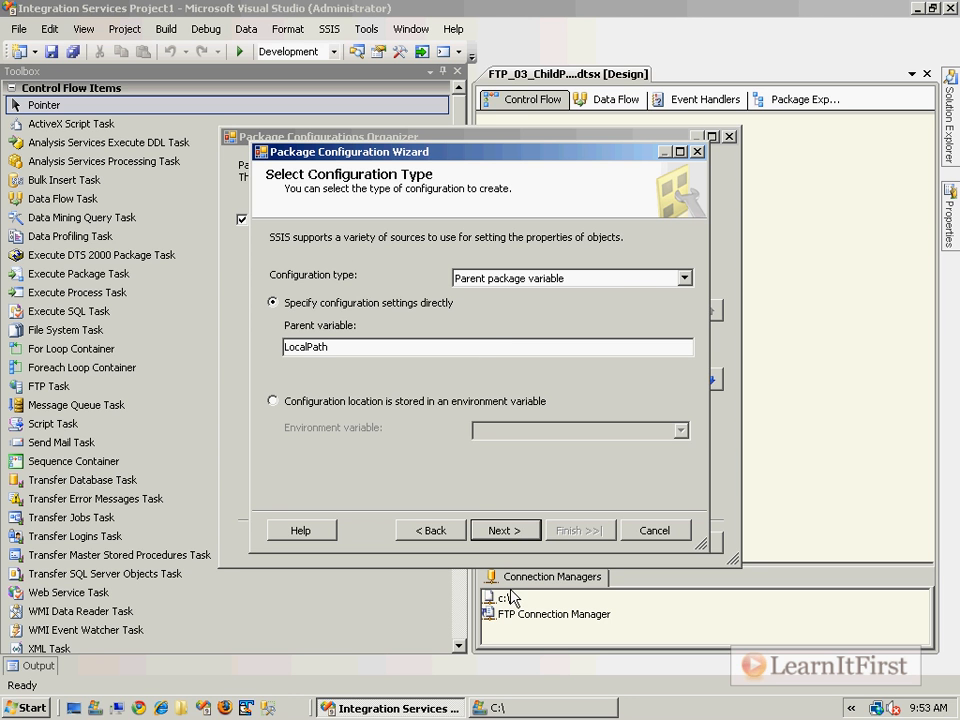
- Target the Value property of the child package's LocalPath variable for this configuration
{"action": "left_click", "coordinate": [513, 532]}
{"action": "left_click_drag", "start_coordinate": [478, 462], "coordinate": [478, 305]}
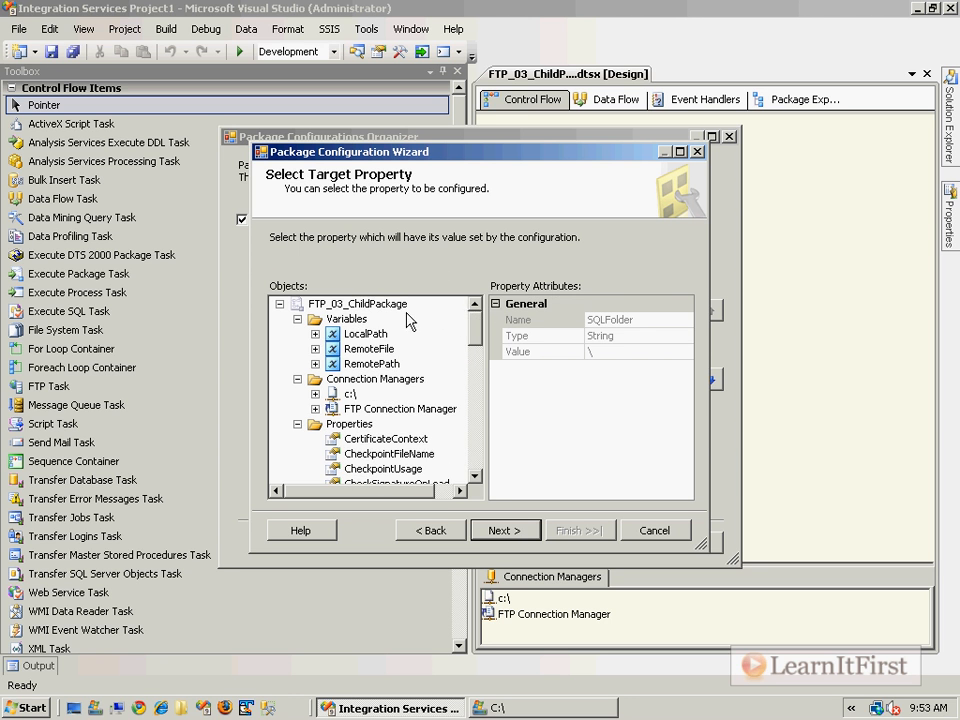
{"action": "left_click", "coordinate": [366, 334]}
{"action": "left_click", "coordinate": [316, 334]}
{"action": "left_click", "coordinate": [352, 349]}
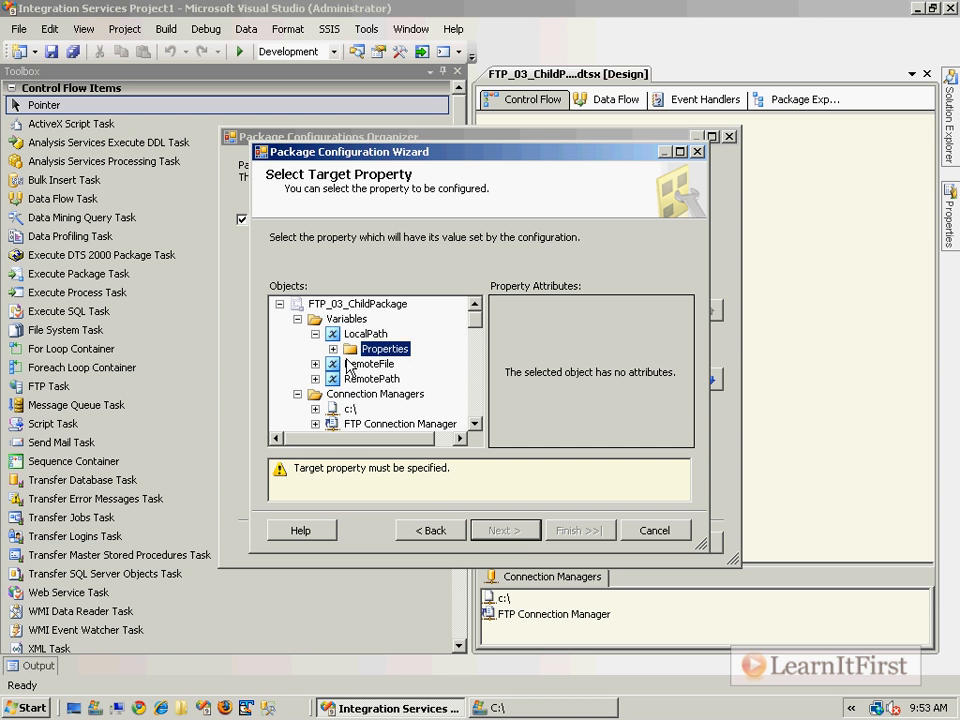
{"action": "left_click", "coordinate": [333, 349]}
{"action": "scroll", "coordinate": [340, 370], "scroll_direction": "down", "scroll_amount": 1}
{"action": "left_click", "coordinate": [392, 394]}
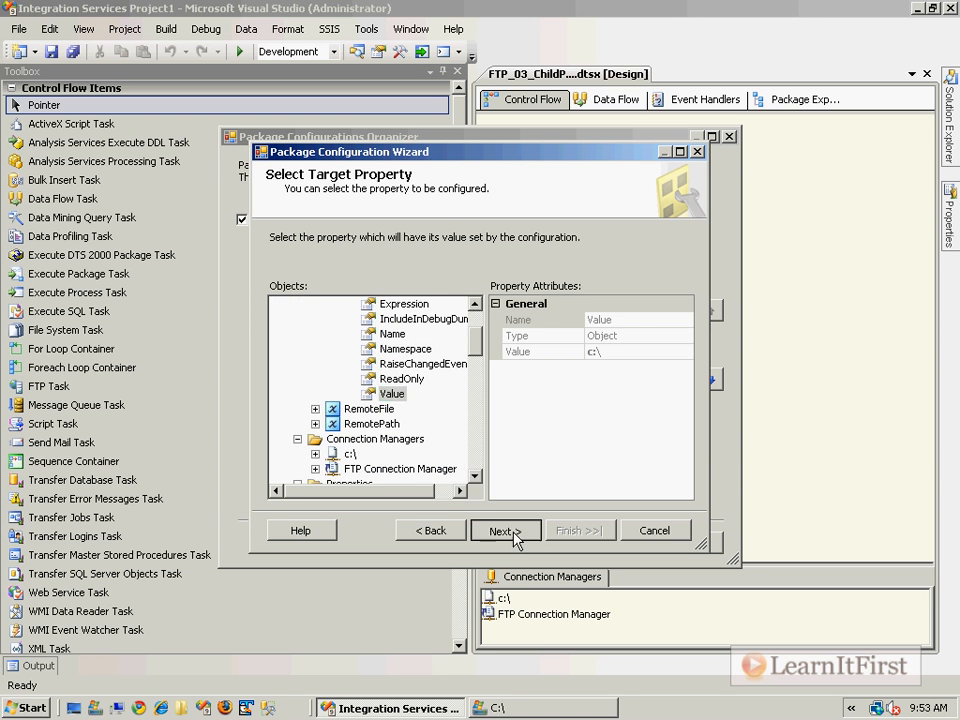
- Finish the configuration with the name LocalPath, close the configurations organizer and save the package
{"action": "left_click", "coordinate": [513, 532]}
{"action": "type", "text": "LocalPat"}
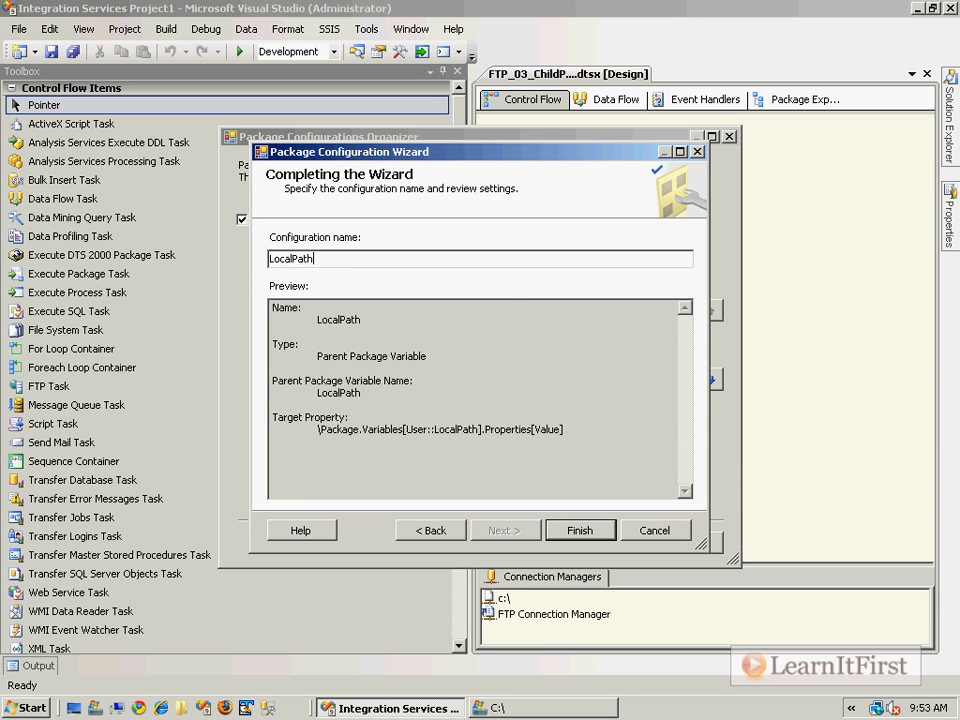
{"action": "type", "text": "h"}
{"action": "key", "text": "Return"}
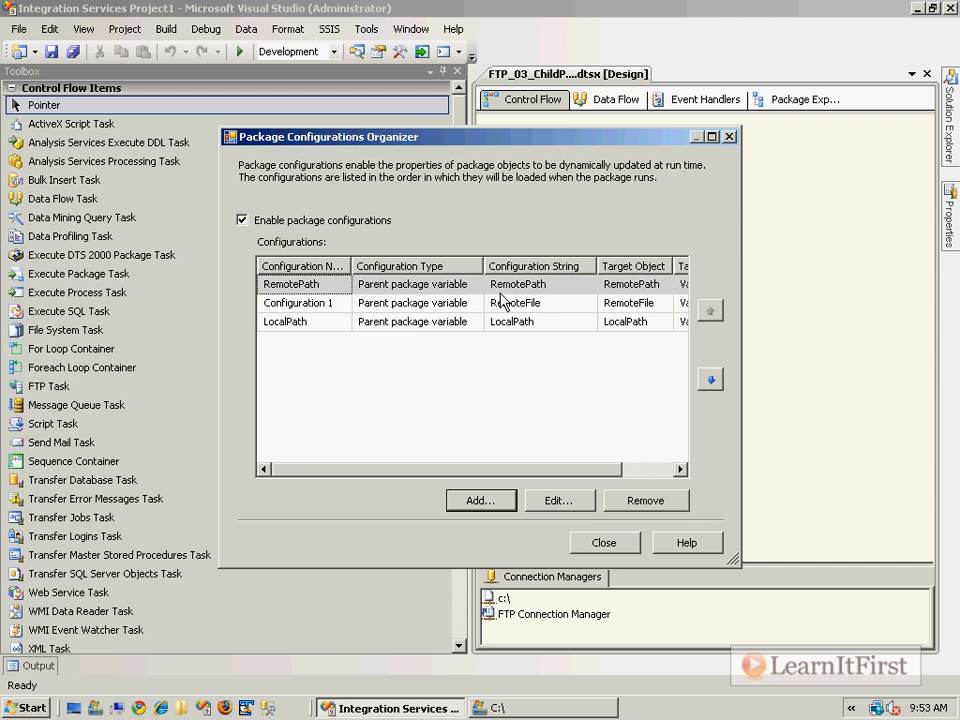
{"action": "left_click", "coordinate": [598, 543]}
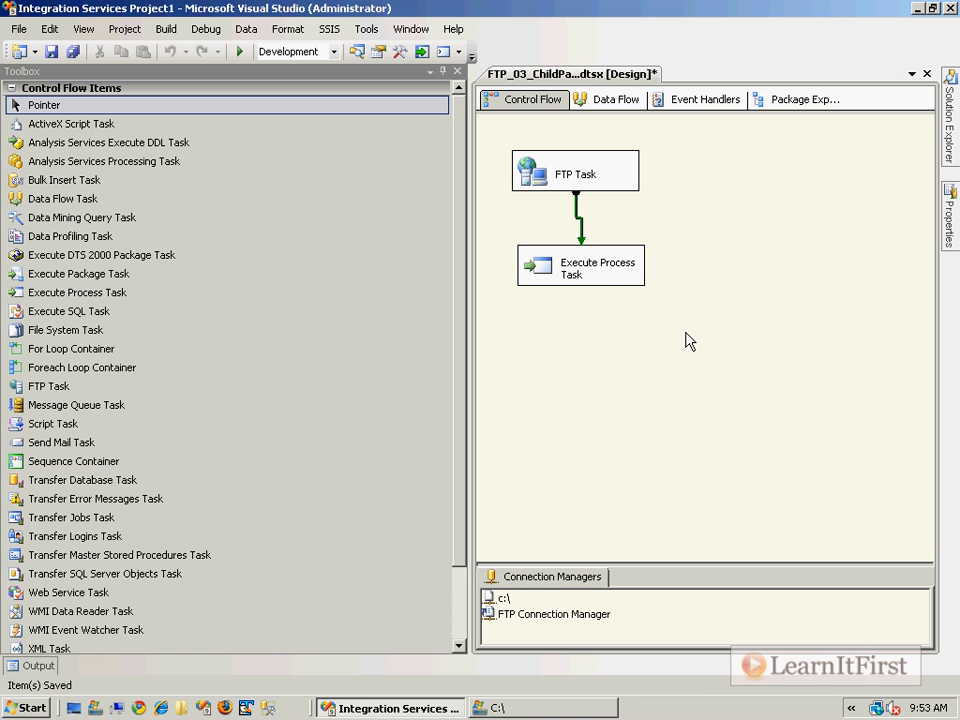
{"action": "key", "text": "ctrl+s"}
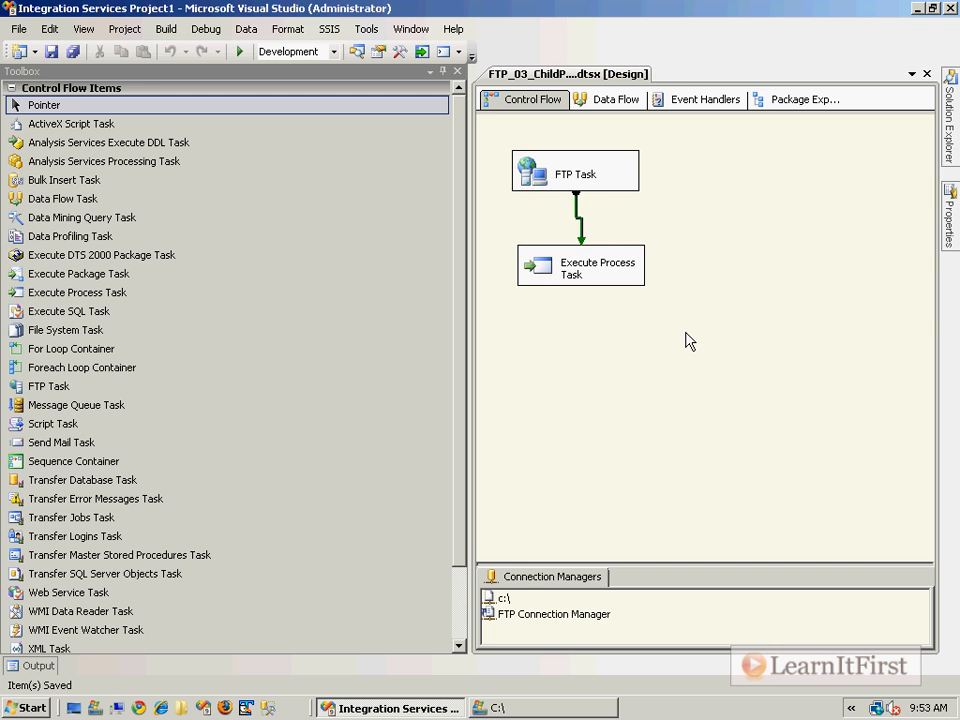
{"action": "left_click", "coordinate": [585, 276]}
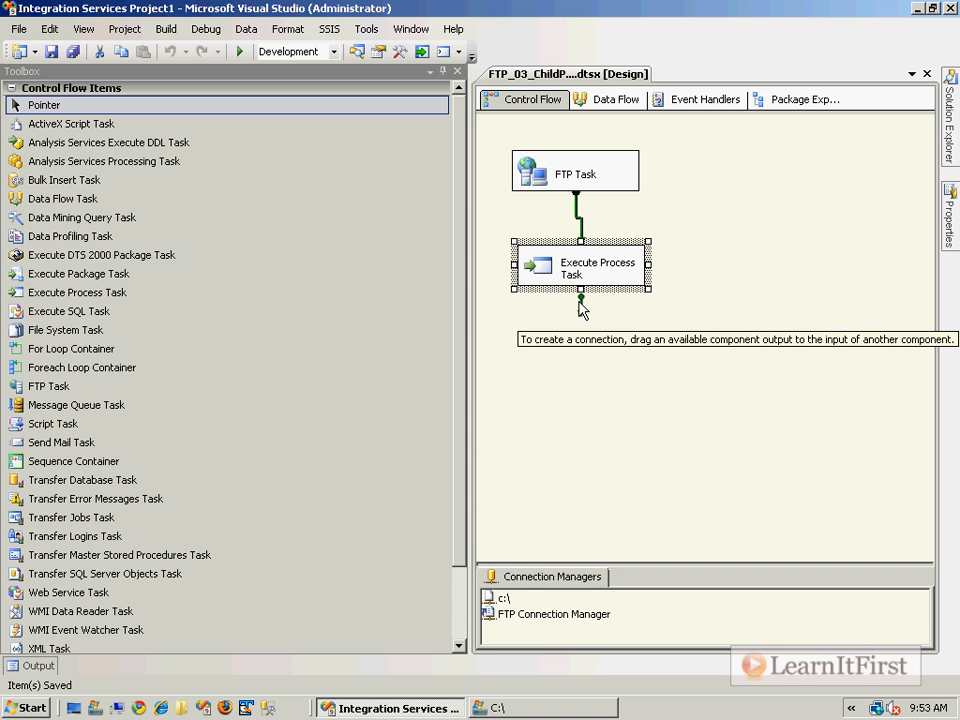
{"action": "left_click", "coordinate": [577, 216]}
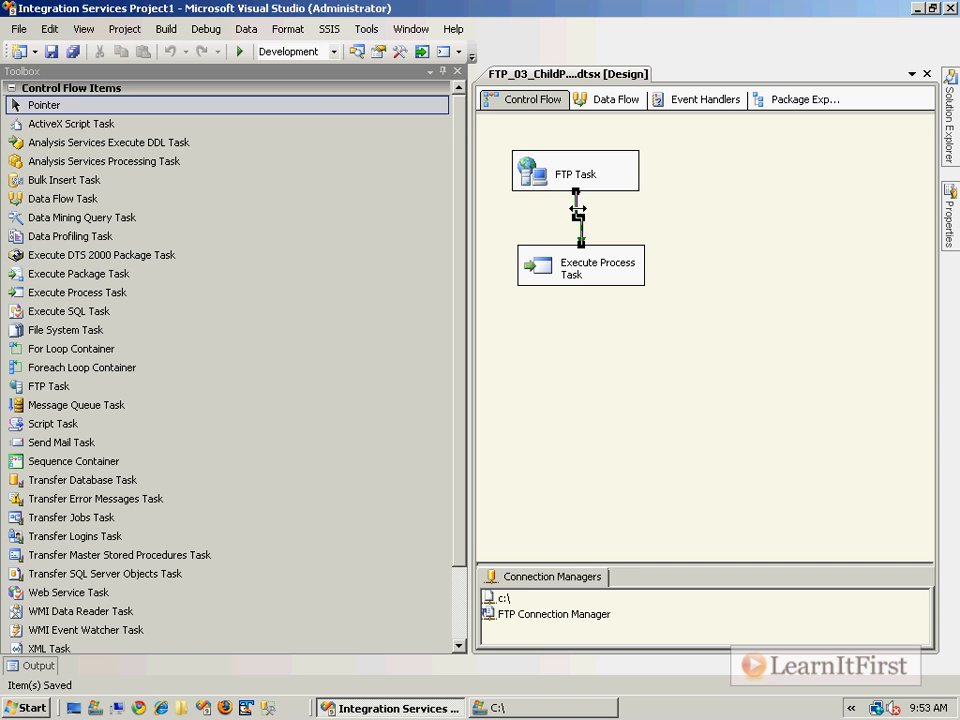
{"action": "left_click", "coordinate": [603, 216]}
{"action": "left_click", "coordinate": [561, 261]}
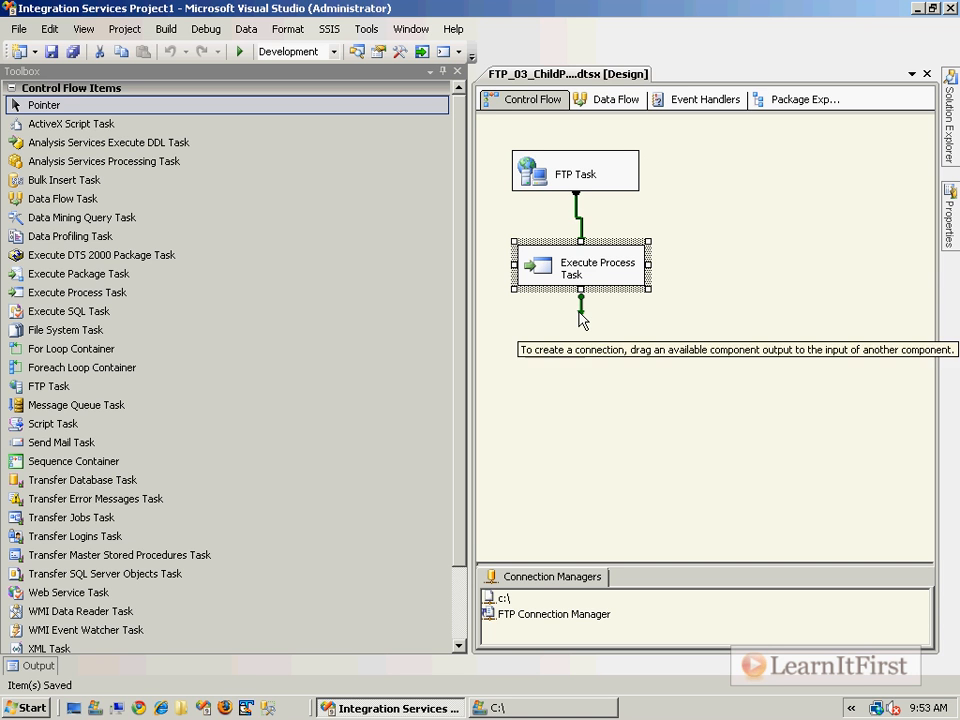
{"action": "left_click", "coordinate": [585, 188]}
- Display the child package's variables and widen the list to read their values
{"action": "right_click", "coordinate": [688, 315]}
{"action": "left_click", "coordinate": [720, 364]}
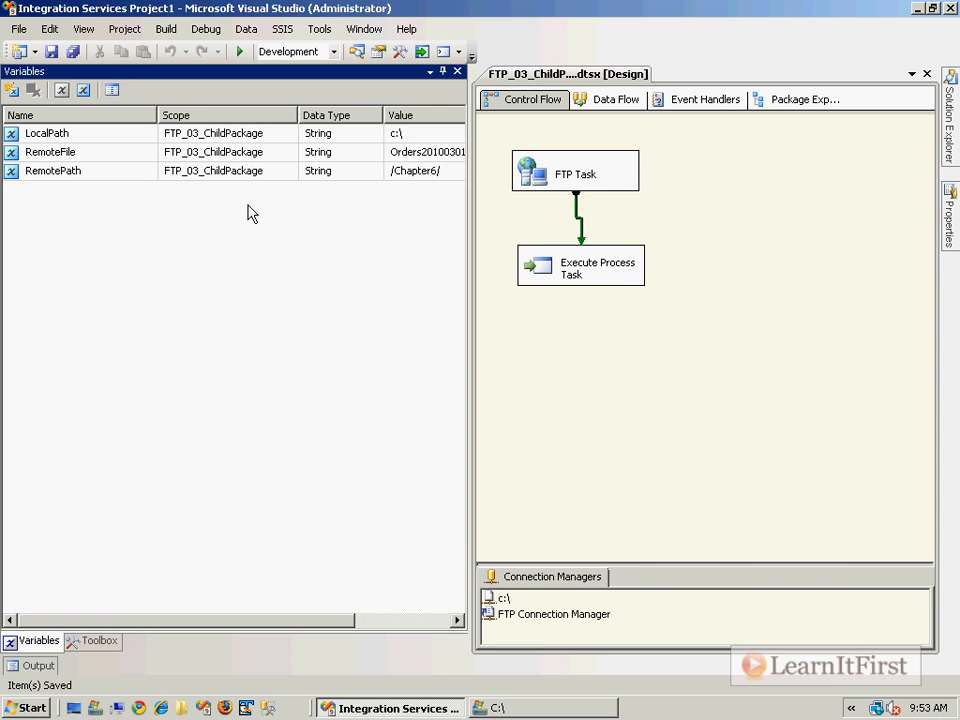
{"action": "left_click_drag", "start_coordinate": [472, 220], "coordinate": [551, 216]}
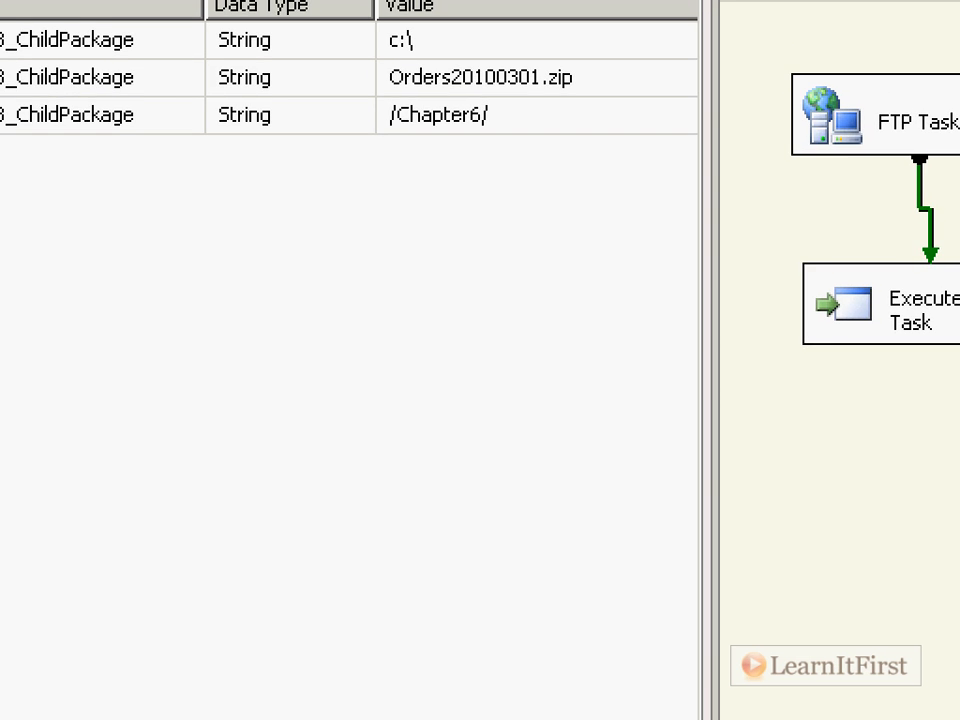
{"action": "left_click", "coordinate": [482, 360]}
{"action": "mouse_move", "coordinate": [523, 115]}
{"action": "left_mouse_down"}
{"action": "mouse_move", "coordinate": [590, 160]}
{"action": "mouse_move", "coordinate": [840, 279]}
{"action": "mouse_move", "coordinate": [853, 312]}
{"action": "mouse_move", "coordinate": [888, 300]}
{"action": "mouse_move", "coordinate": [872, 318]}
{"action": "left_mouse_up"}
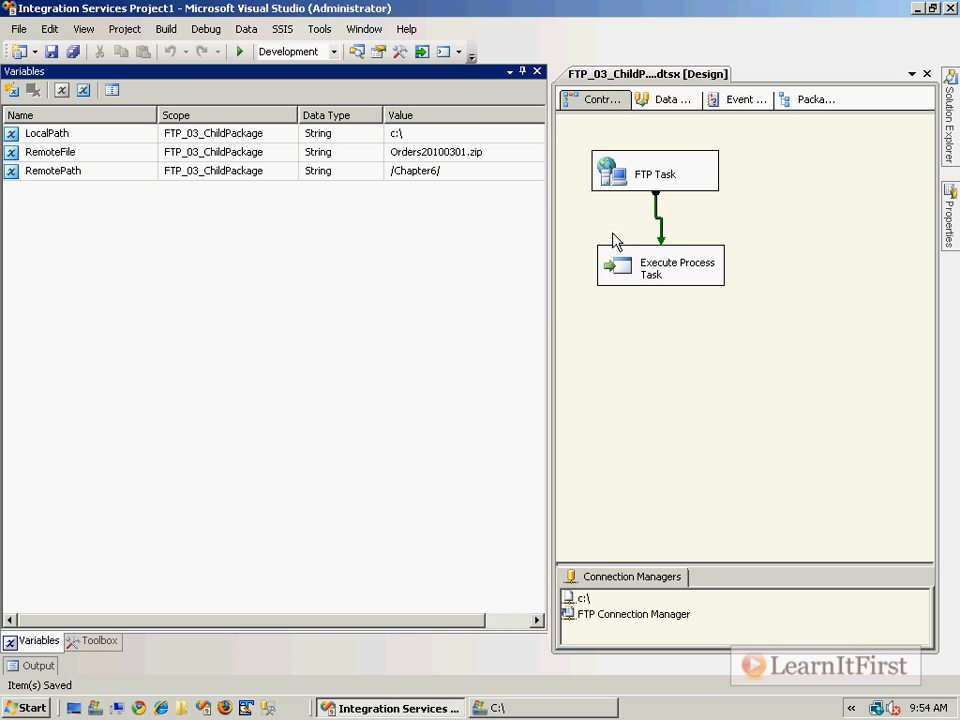
- Narrow the side pane to give the design surface more room and show the toolbox again
{"action": "left_click_drag", "start_coordinate": [548, 301], "coordinate": [229, 311]}
{"action": "left_click", "coordinate": [214, 71]}
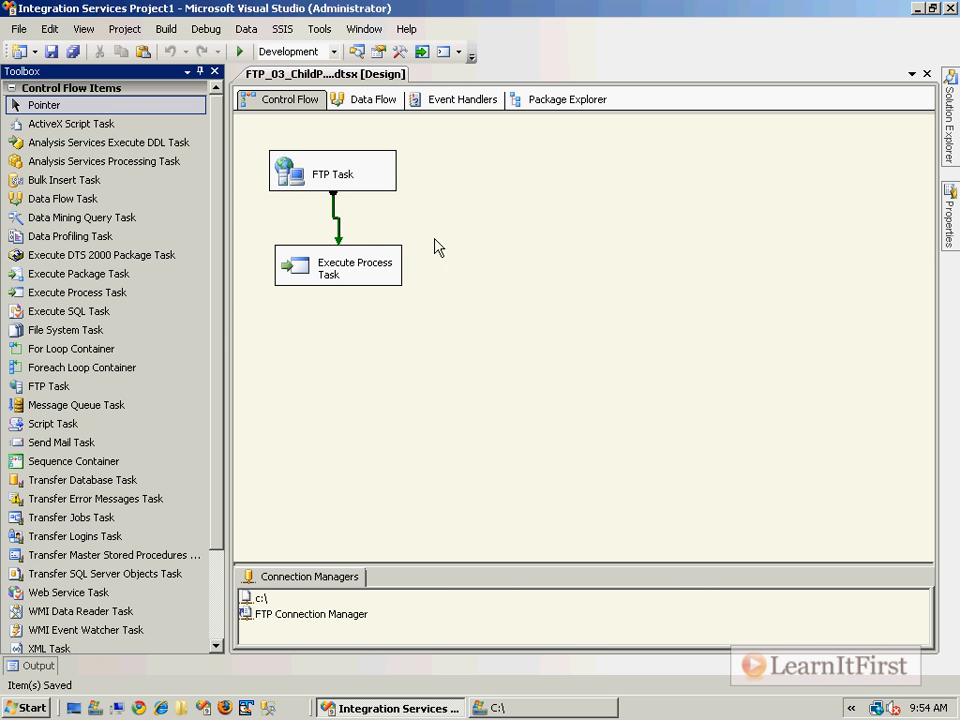
{"action": "left_click", "coordinate": [478, 245]}
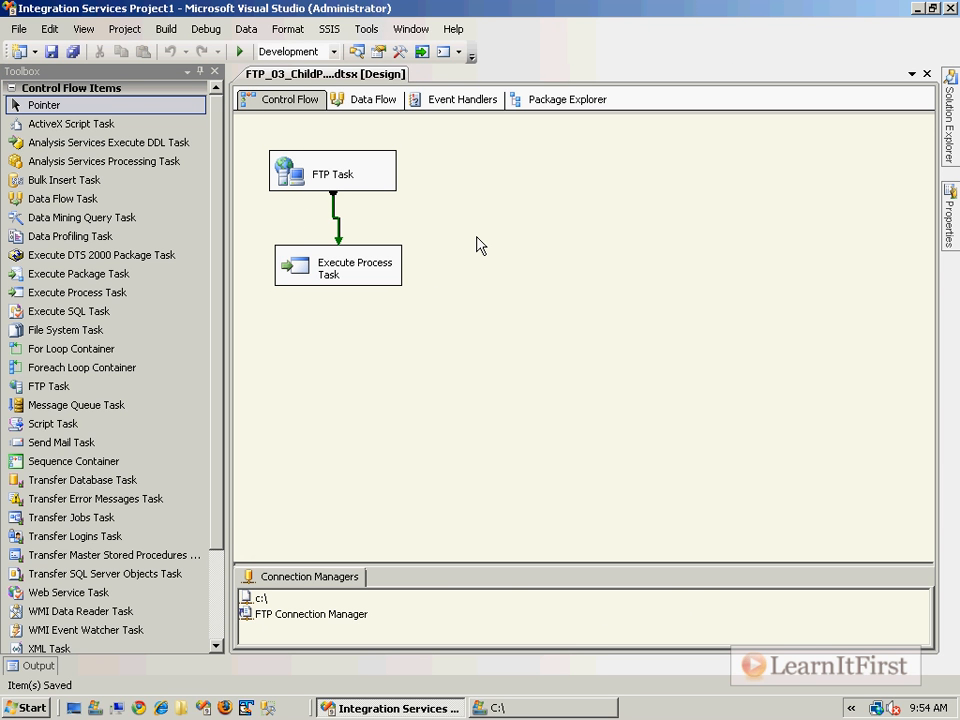
- Edit the precedence constraint between FTP Task and Execute Process Task, setting its evaluation operation to Expression and Constraint
{"action": "right_click", "coordinate": [339, 219]}
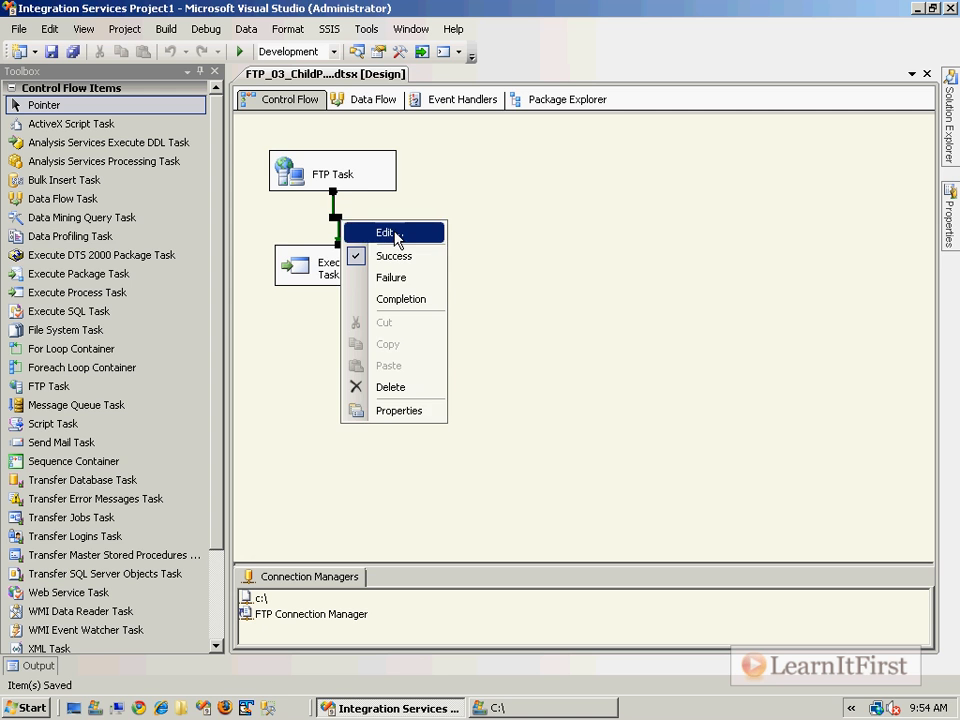
{"action": "left_click", "coordinate": [389, 232]}
{"action": "left_click", "coordinate": [527, 267]}
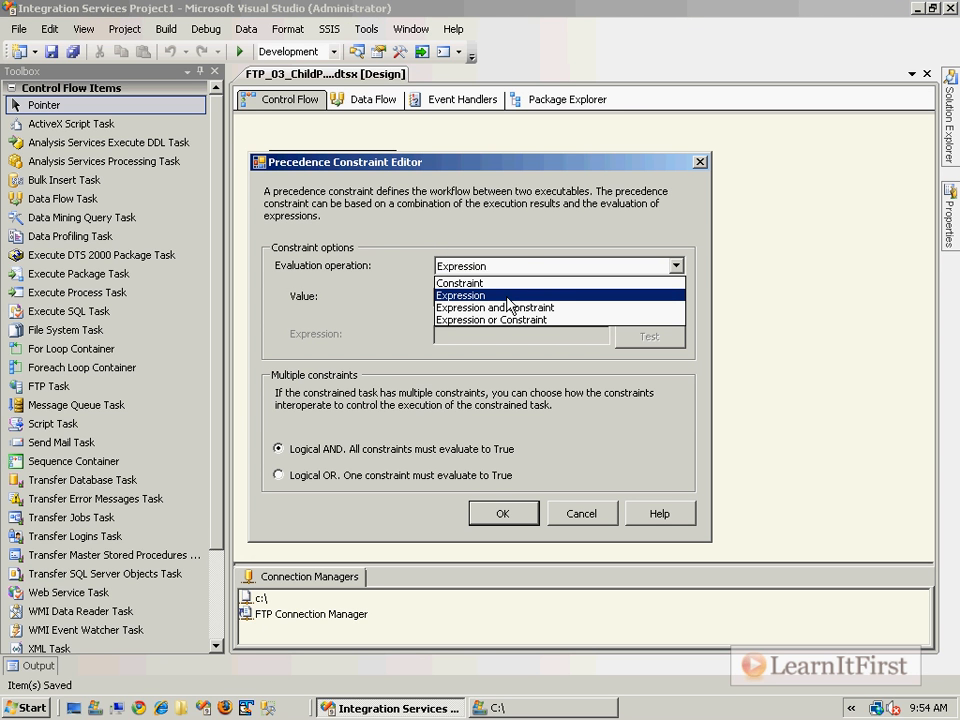
{"action": "left_click", "coordinate": [508, 296]}
{"action": "left_click", "coordinate": [508, 266]}
{"action": "left_click", "coordinate": [508, 308]}
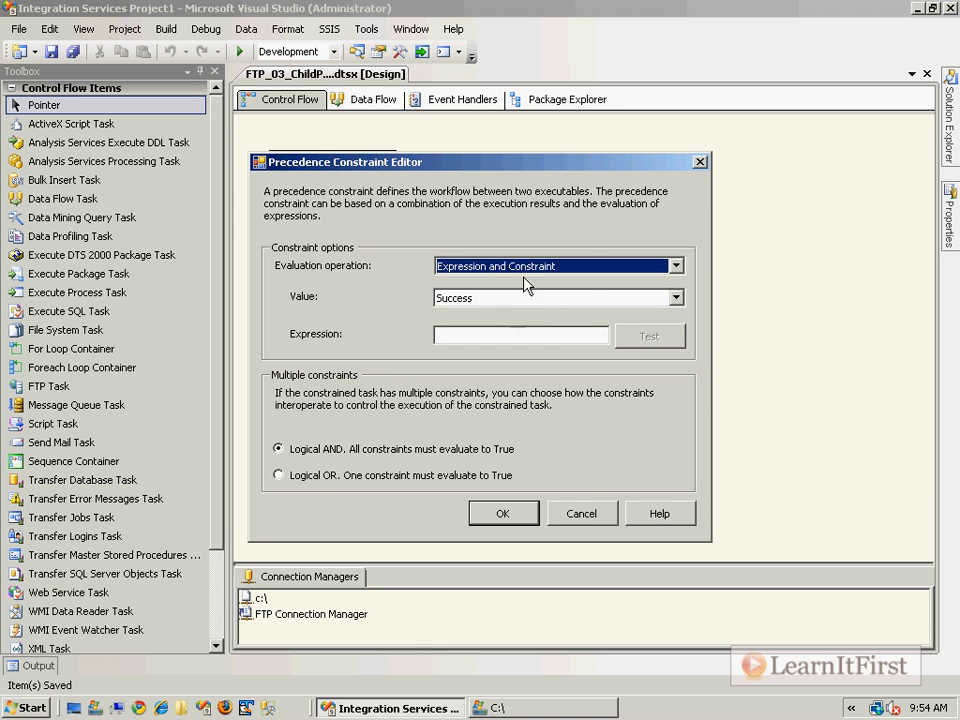
{"action": "left_click_drag", "start_coordinate": [464, 168], "coordinate": [713, 132]}
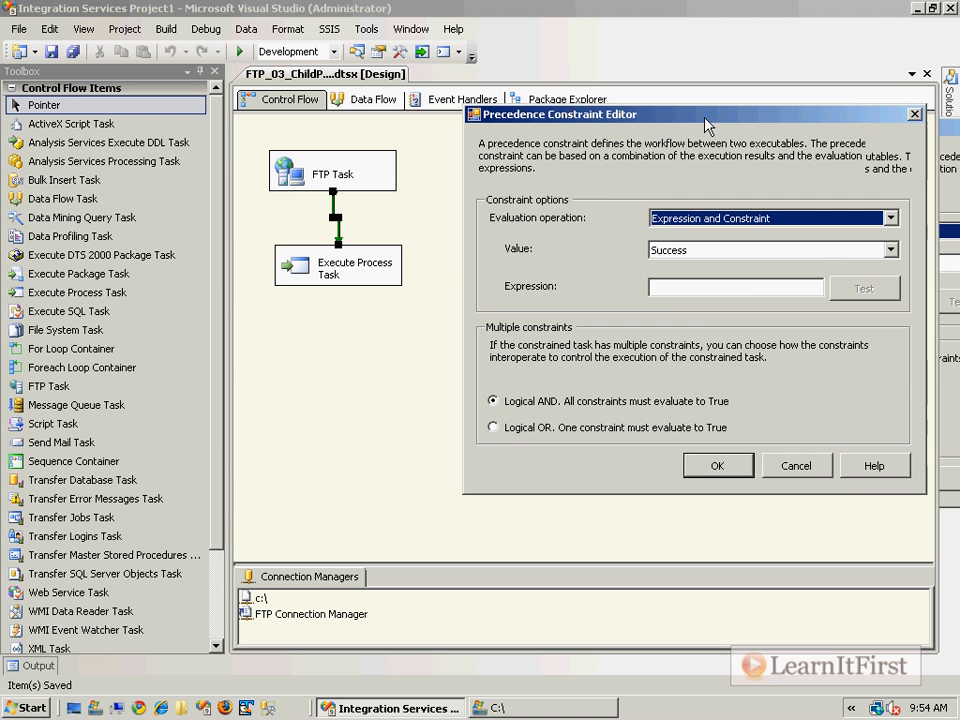
- Enter the constraint expression RIGHT(@[User::RemoteFileName], 4) == ".zip"
{"action": "left_click", "coordinate": [720, 289]}
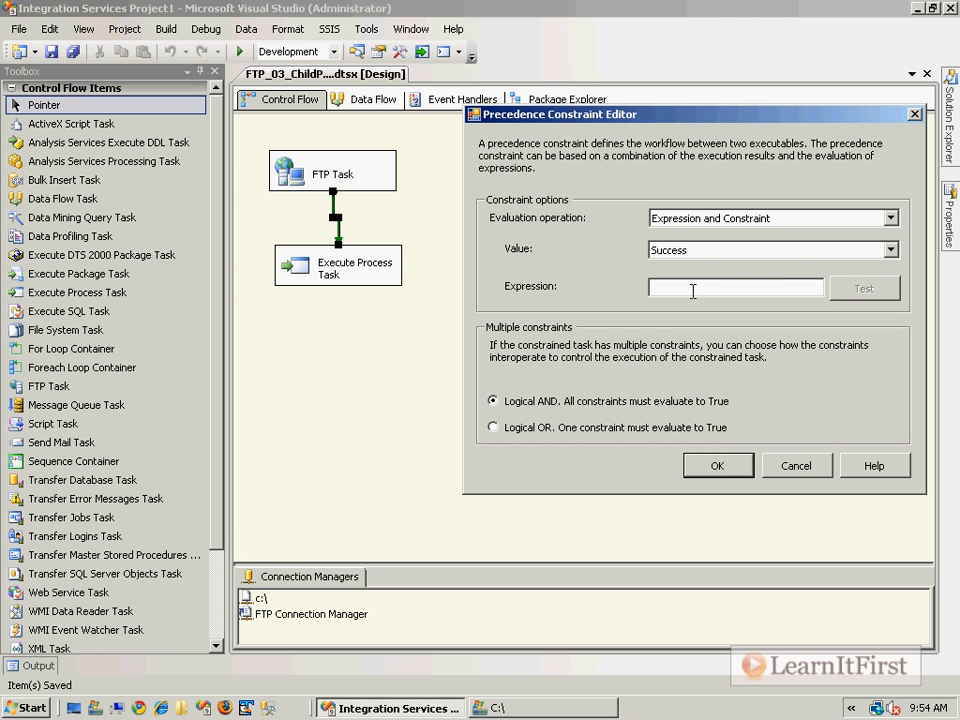
{"action": "type", "text": "@[User::RemoteFileName"}
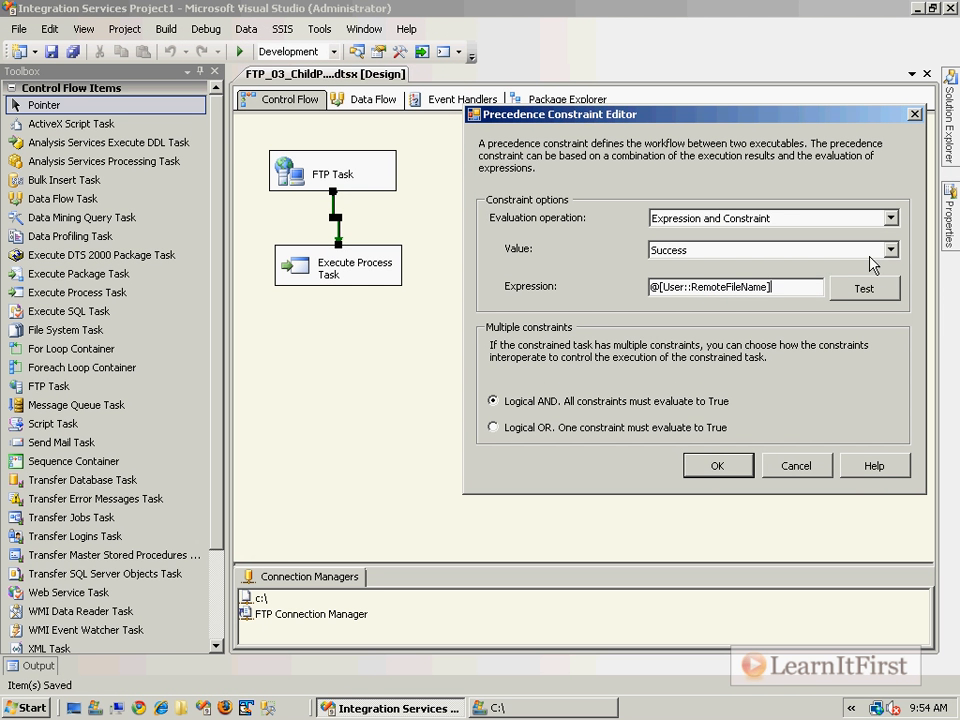
{"action": "key", "text": "Home"}
{"action": "type", "text": "RIGHT("}
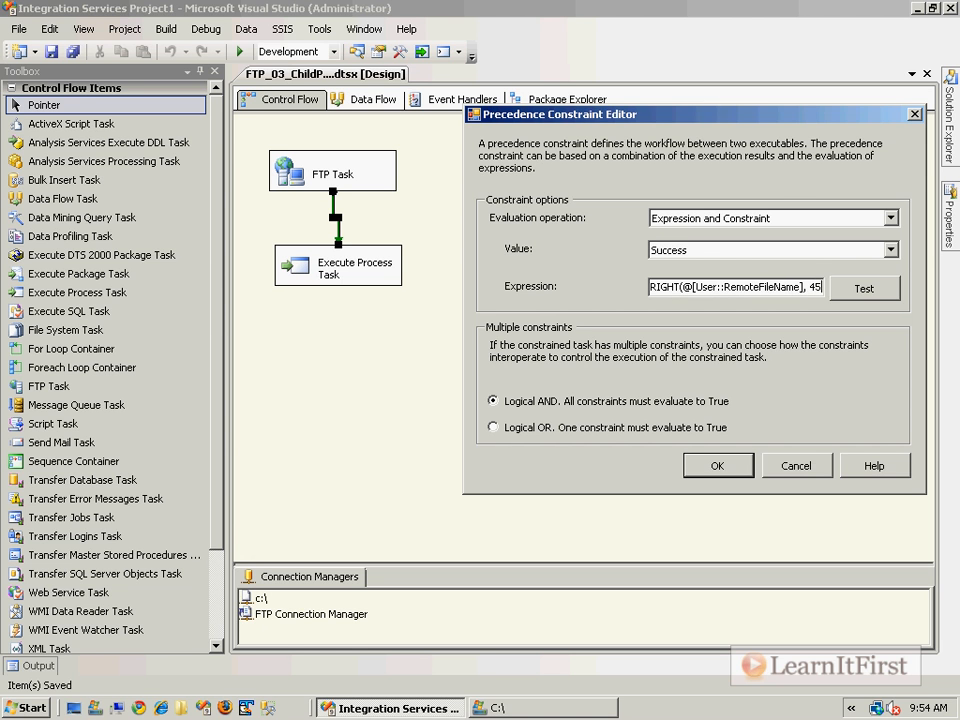
{"action": "type", "text": ", 4) == \""}
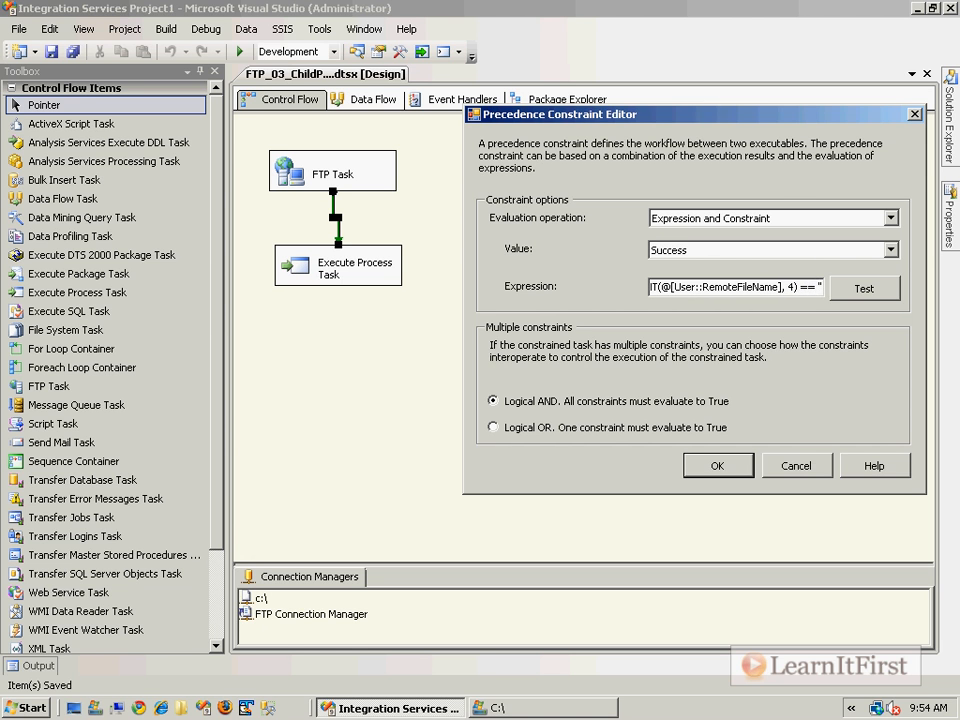
{"action": "type", "text": ".zip\""}
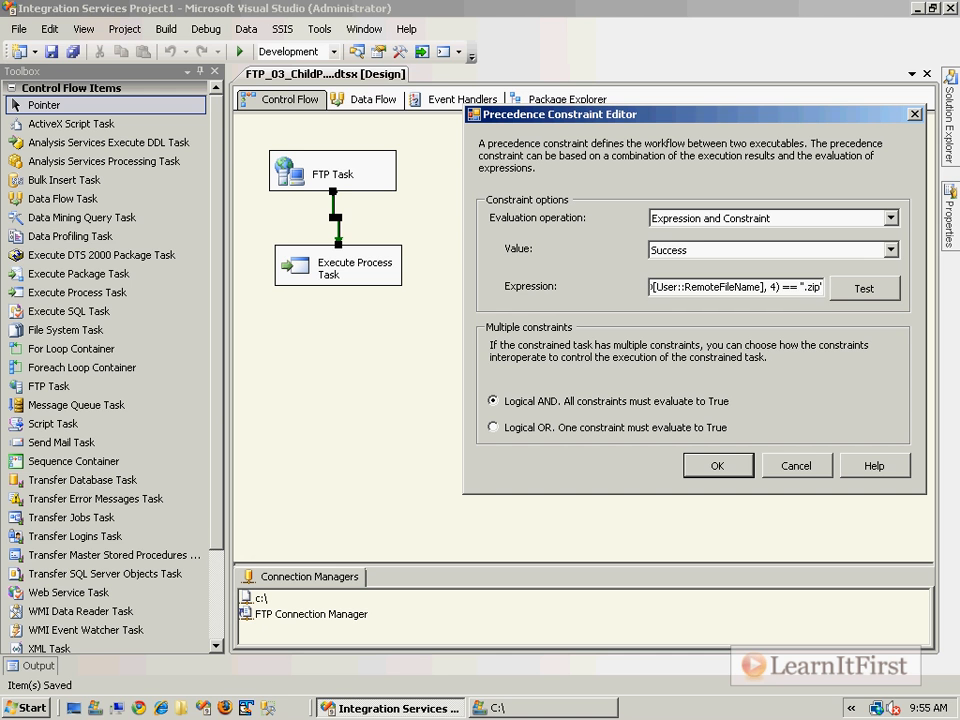
{"action": "key", "text": "Home"}
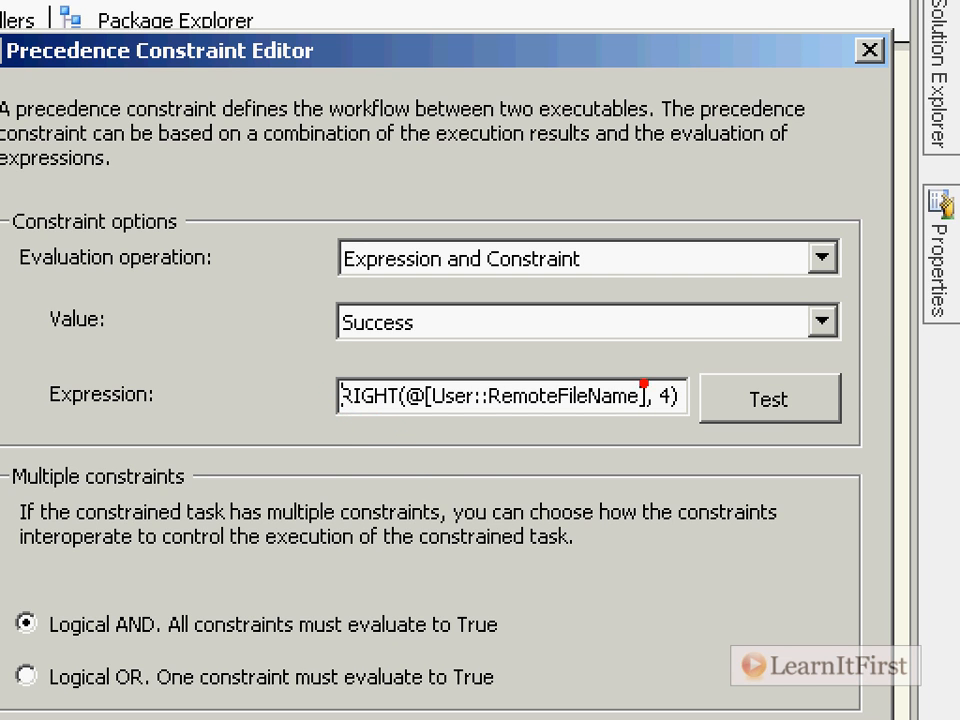
{"action": "left_click_drag", "start_coordinate": [653, 419], "coordinate": [681, 417]}
{"action": "mouse_move", "coordinate": [540, 338]}
{"action": "left_mouse_down"}
{"action": "mouse_move", "coordinate": [538, 278]}
{"action": "mouse_move", "coordinate": [512, 232]}
{"action": "mouse_move", "coordinate": [645, 178]}
{"action": "mouse_move", "coordinate": [628, 131]}
{"action": "left_mouse_up"}
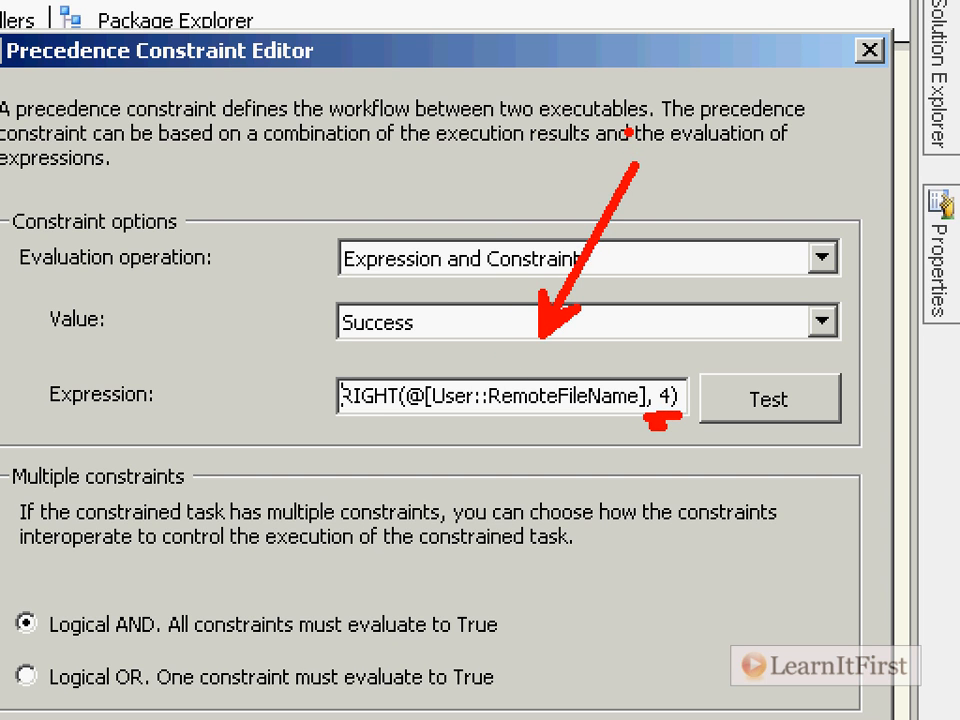
{"action": "type", "text": "Orders20100301.zip"}
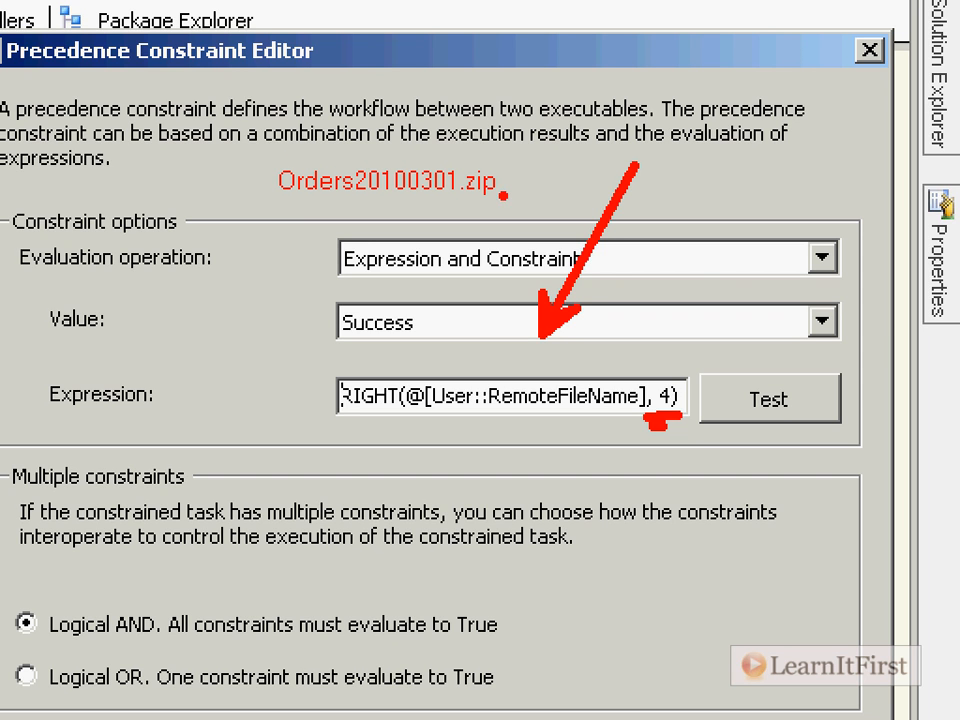
{"action": "left_click_drag", "start_coordinate": [449, 153], "coordinate": [514, 203]}
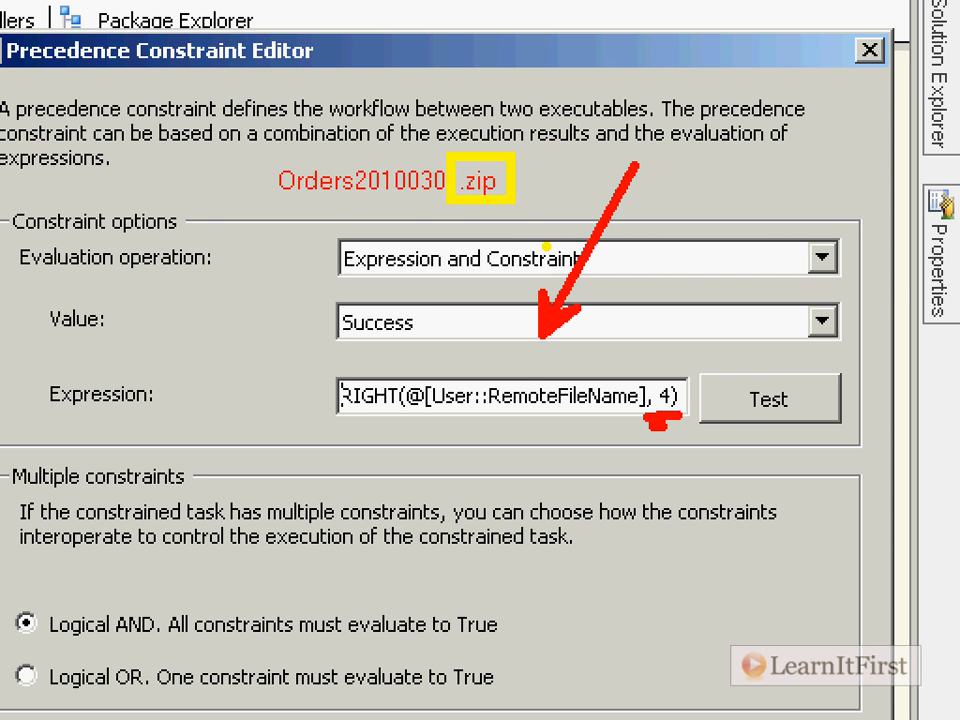
{"action": "key", "text": "Escape"}
{"action": "type", "text": "== \".zip\""}
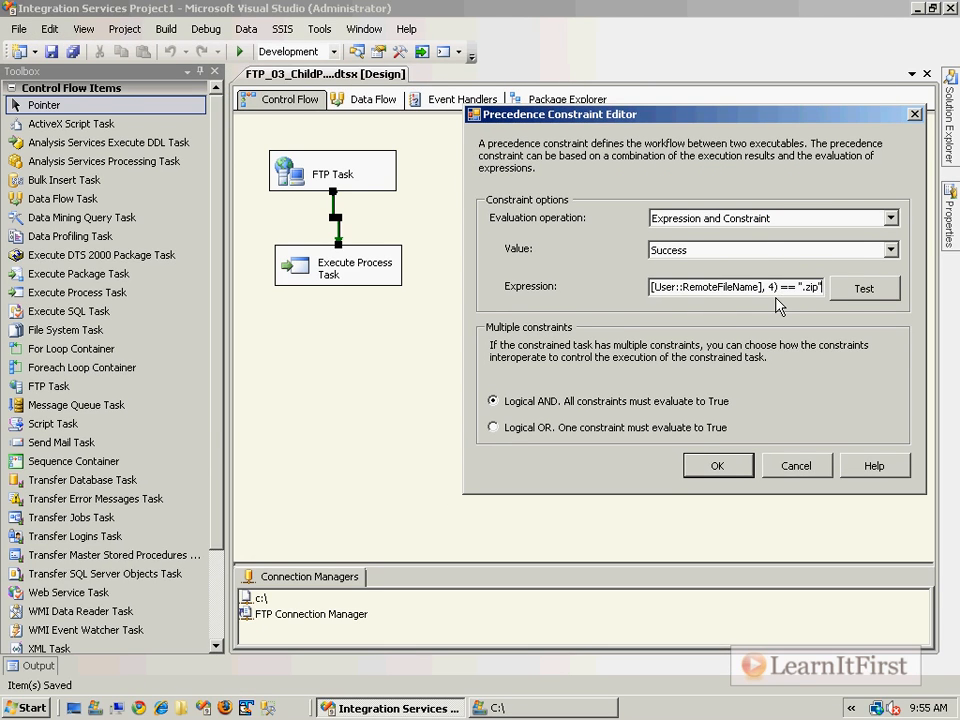
{"action": "key", "text": "ctrl+1"}
{"action": "left_click", "coordinate": [653, 457]}
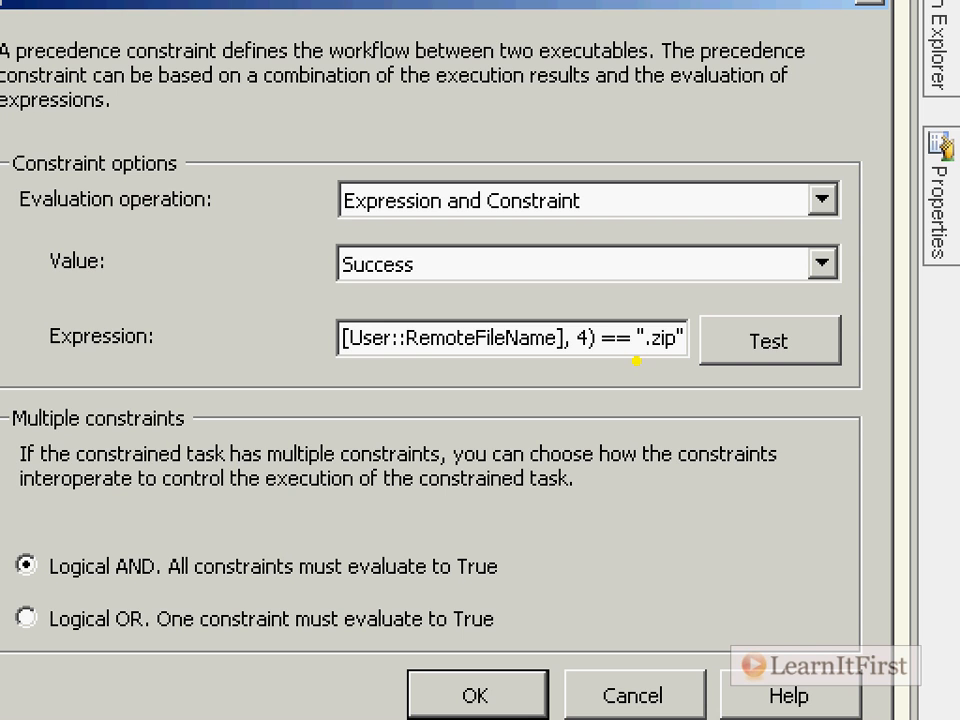
{"action": "mouse_move", "coordinate": [323, 263]}
{"action": "left_mouse_down"}
{"action": "mouse_move", "coordinate": [262, 318]}
{"action": "mouse_move", "coordinate": [335, 341]}
{"action": "left_mouse_up"}
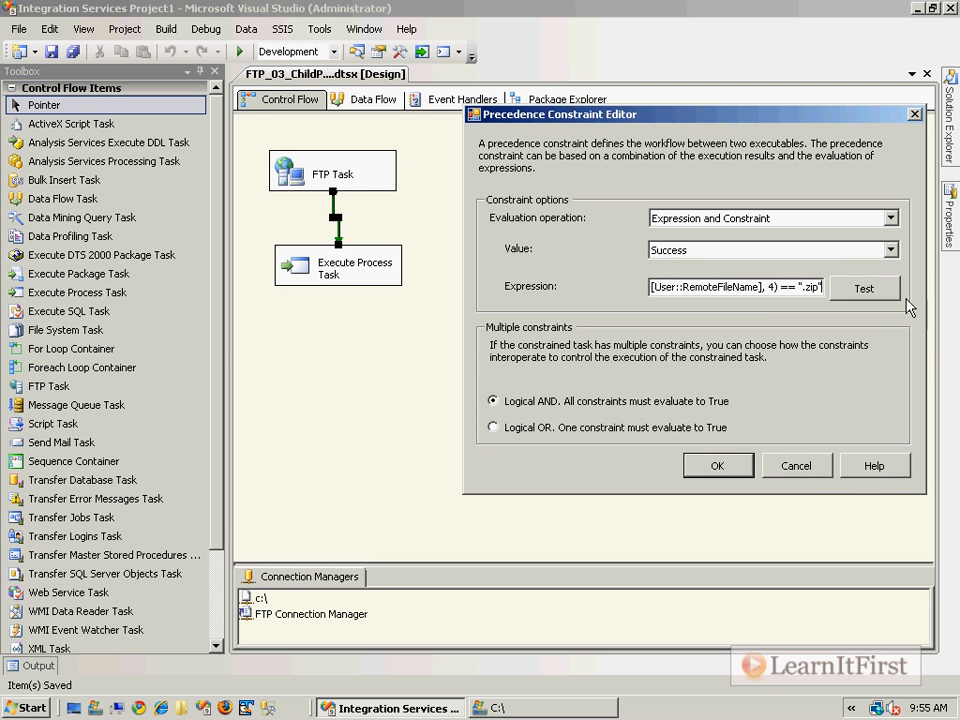
- Test the precedence constraint's expression and dismiss the result message
{"action": "left_click", "coordinate": [769, 341]}
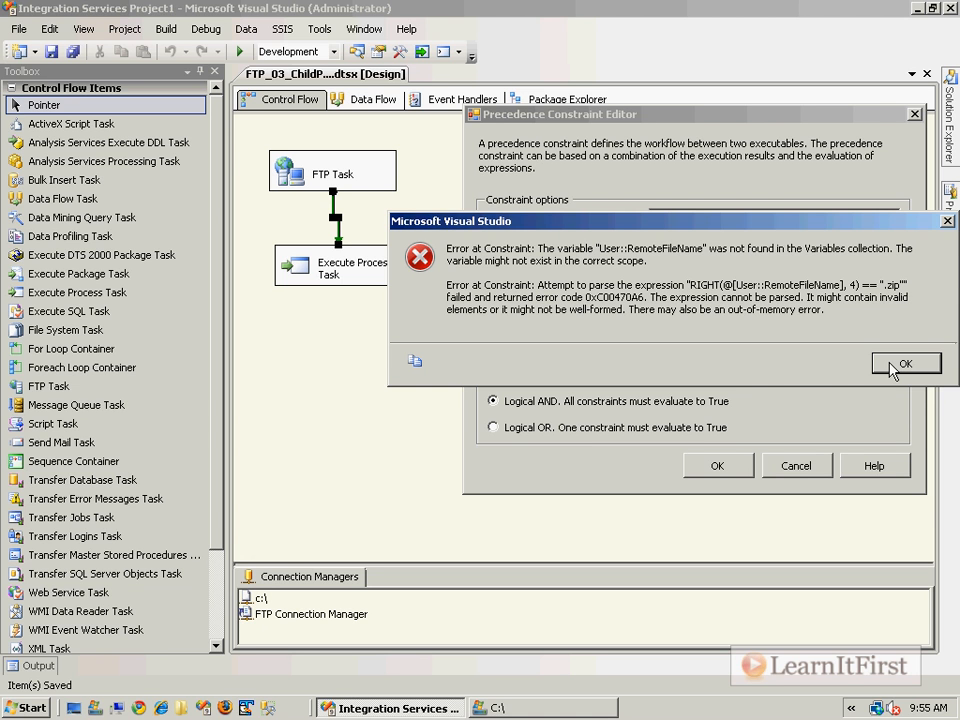
{"action": "left_click", "coordinate": [892, 365]}
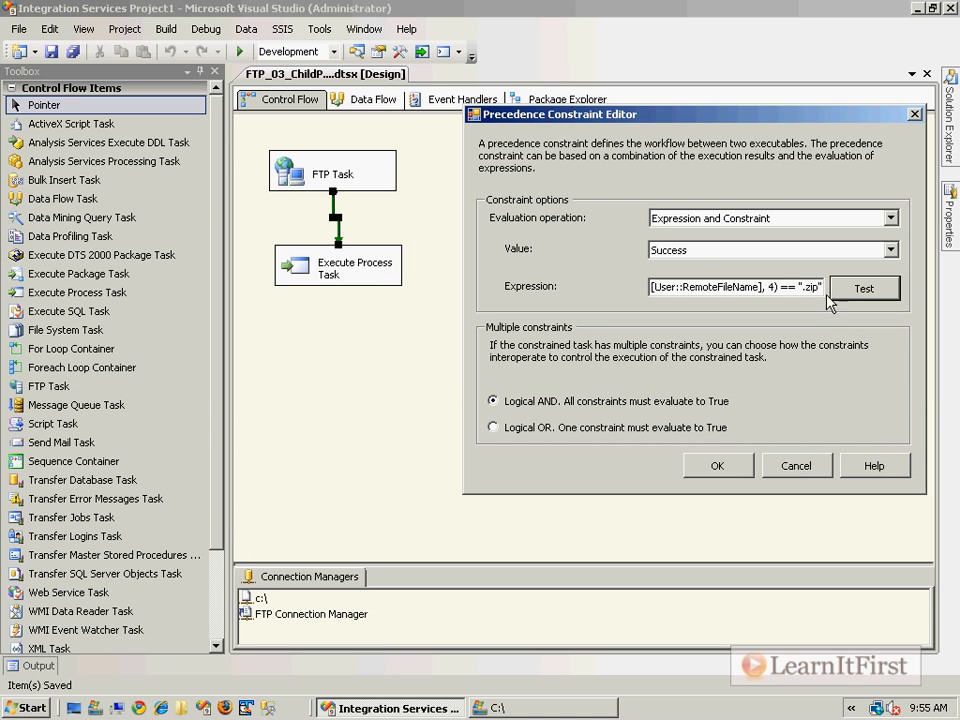
- Remove the spaces around the == operator in the constraint expression, test it again and dismiss the message
{"action": "left_click", "coordinate": [797, 287]}
{"action": "key", "text": "BackSpace"}
{"action": "left_click", "coordinate": [784, 287]}
{"action": "key", "text": "BackSpace"}
{"action": "left_click", "coordinate": [866, 294]}
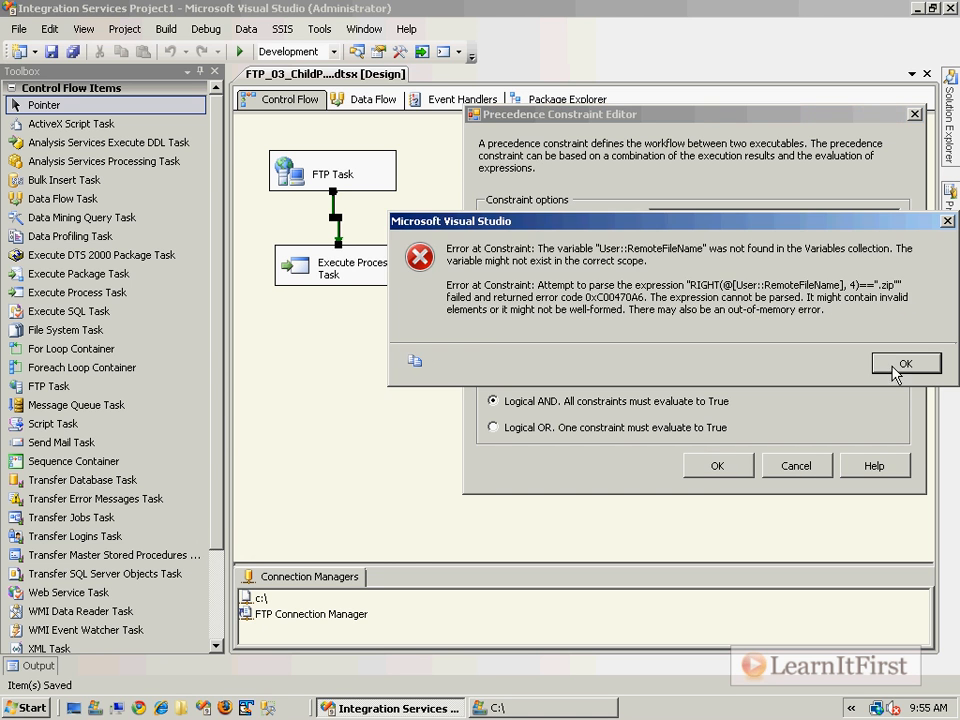
{"action": "left_click", "coordinate": [885, 363]}
- Test the expression without the @ prefix on the variable, dismiss the message and restore the @
{"action": "left_click_drag", "start_coordinate": [814, 287], "coordinate": [648, 297]}
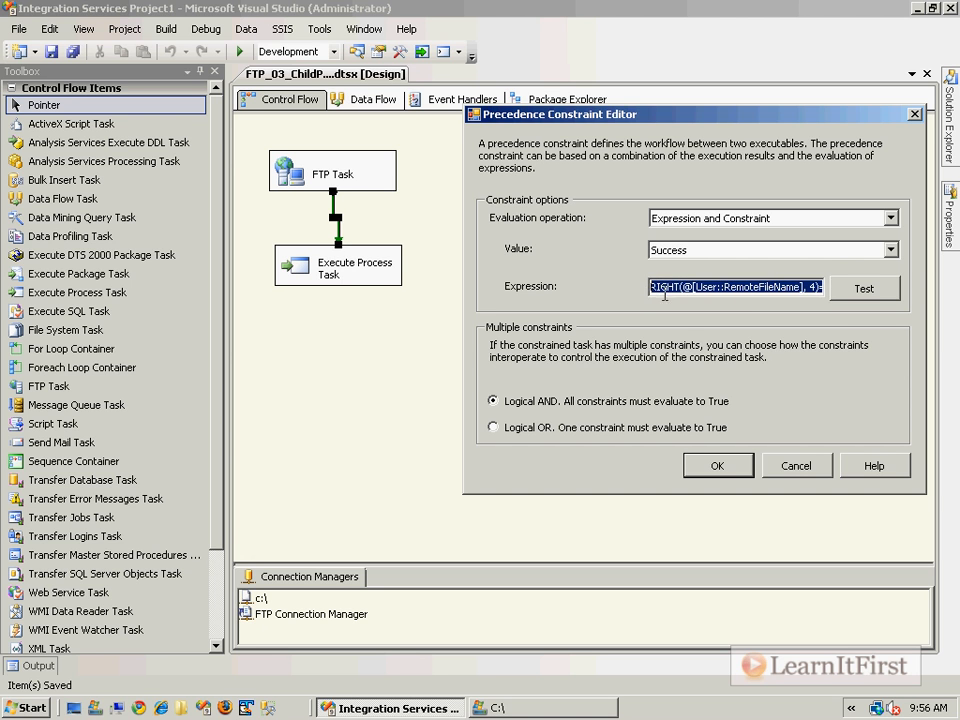
{"action": "left_click", "coordinate": [692, 289]}
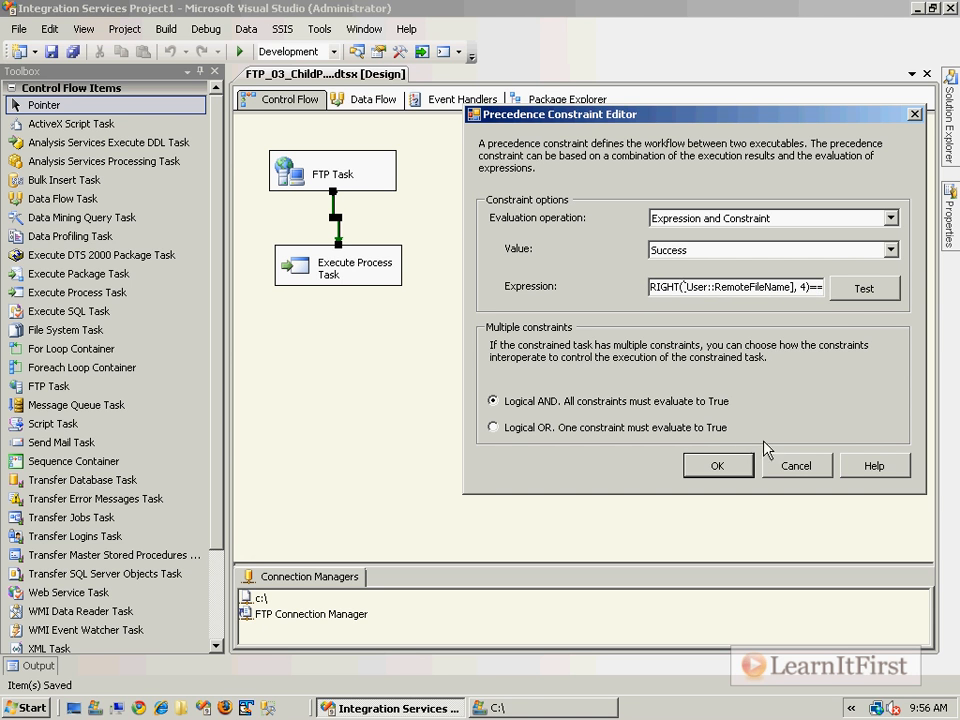
{"action": "left_click", "coordinate": [862, 289]}
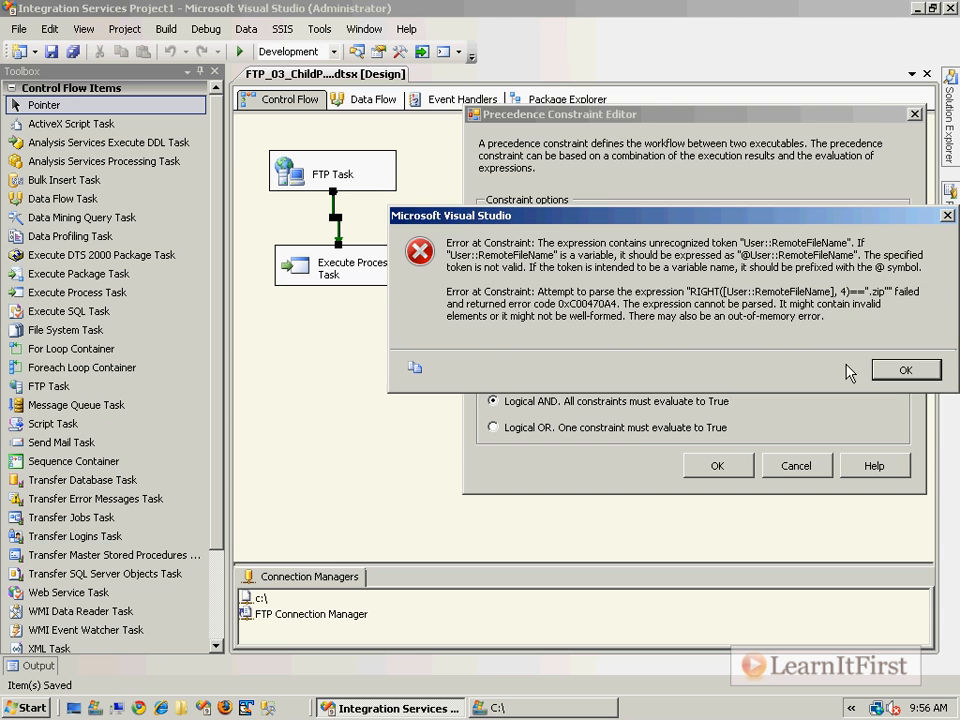
{"action": "left_click", "coordinate": [904, 369]}
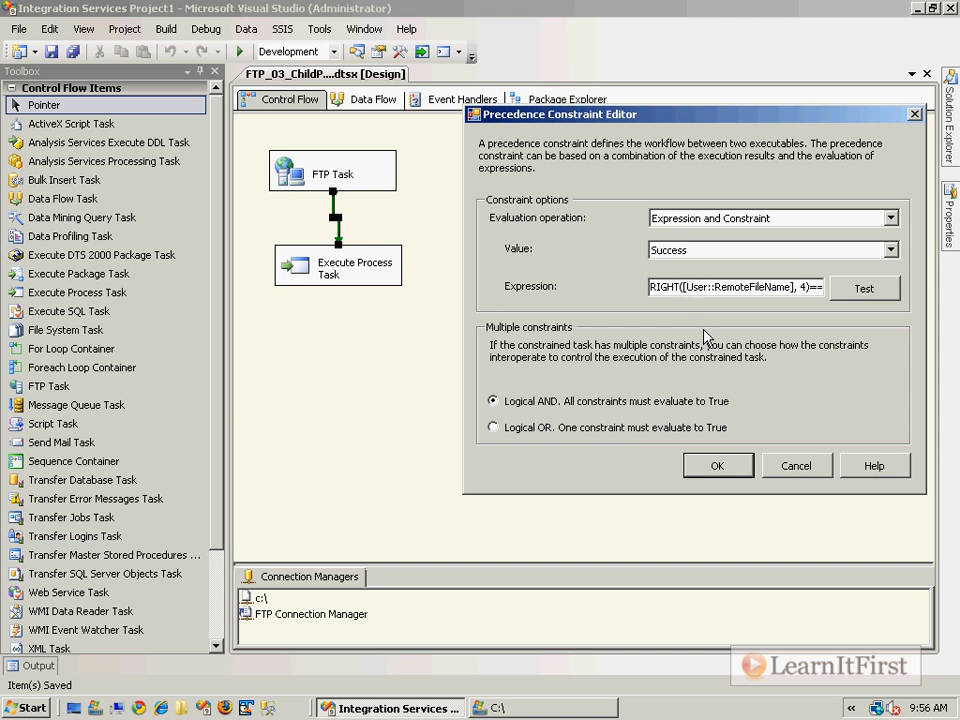
{"action": "left_click", "coordinate": [683, 288]}
{"action": "type", "text": "@"}
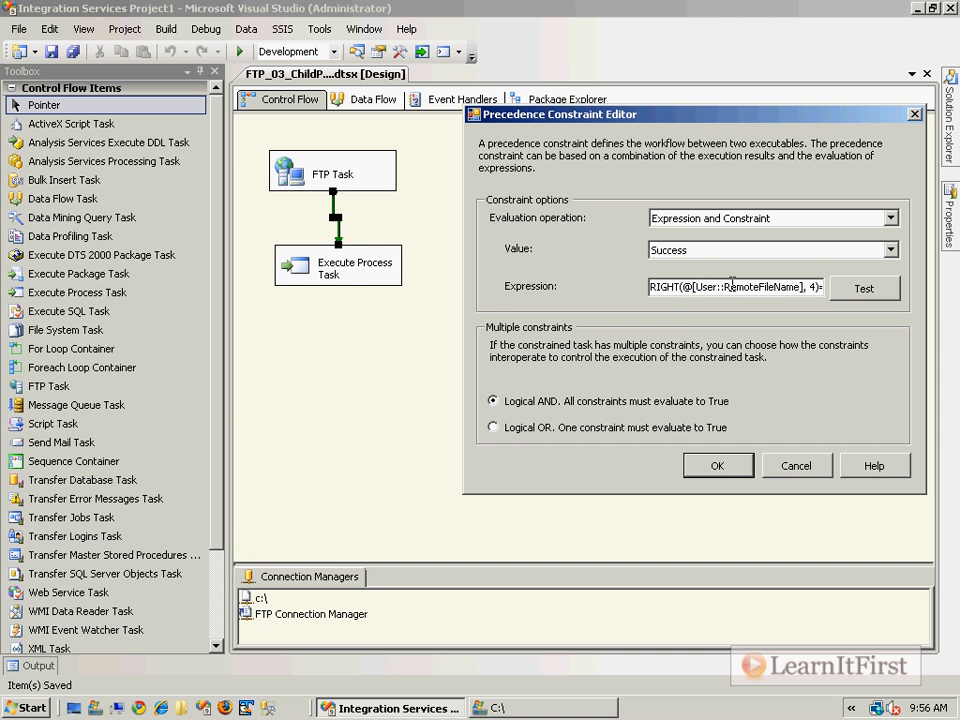
- Review both ends of the constraint expression, retest it, read the message about the variable and dismiss it
{"action": "left_click_drag", "start_coordinate": [808, 288], "coordinate": [836, 288]}
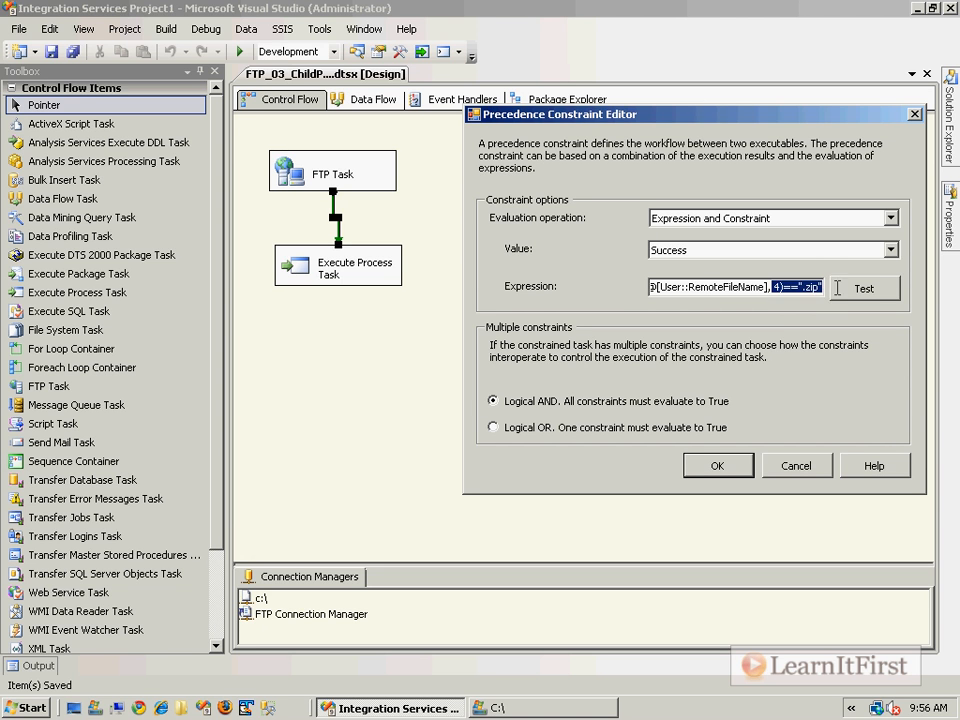
{"action": "left_click", "coordinate": [797, 288]}
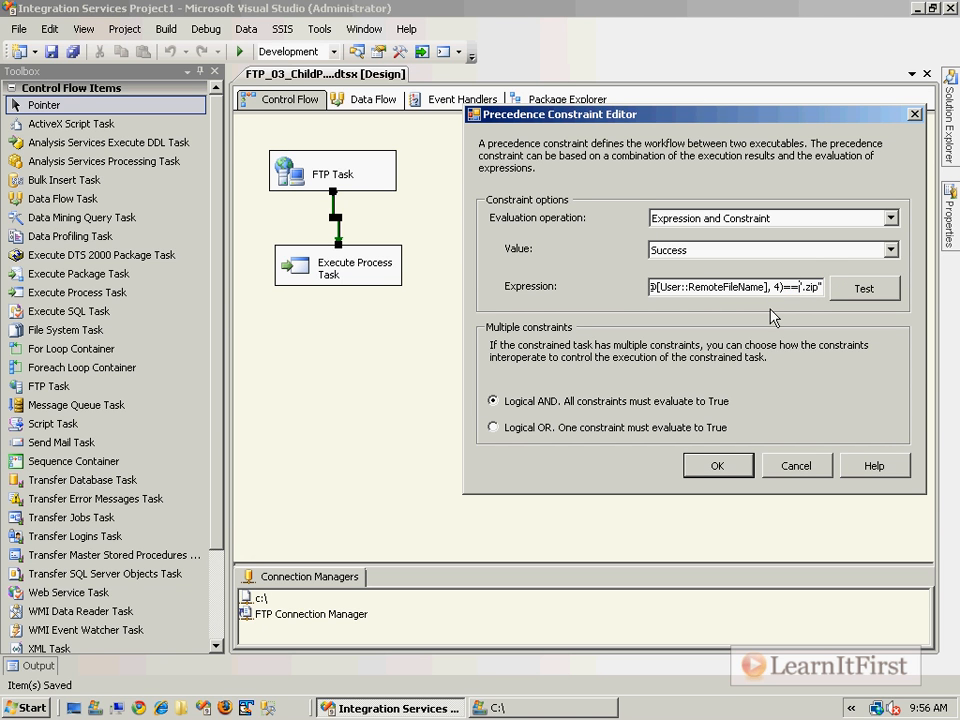
{"action": "left_click_drag", "start_coordinate": [749, 288], "coordinate": [548, 285]}
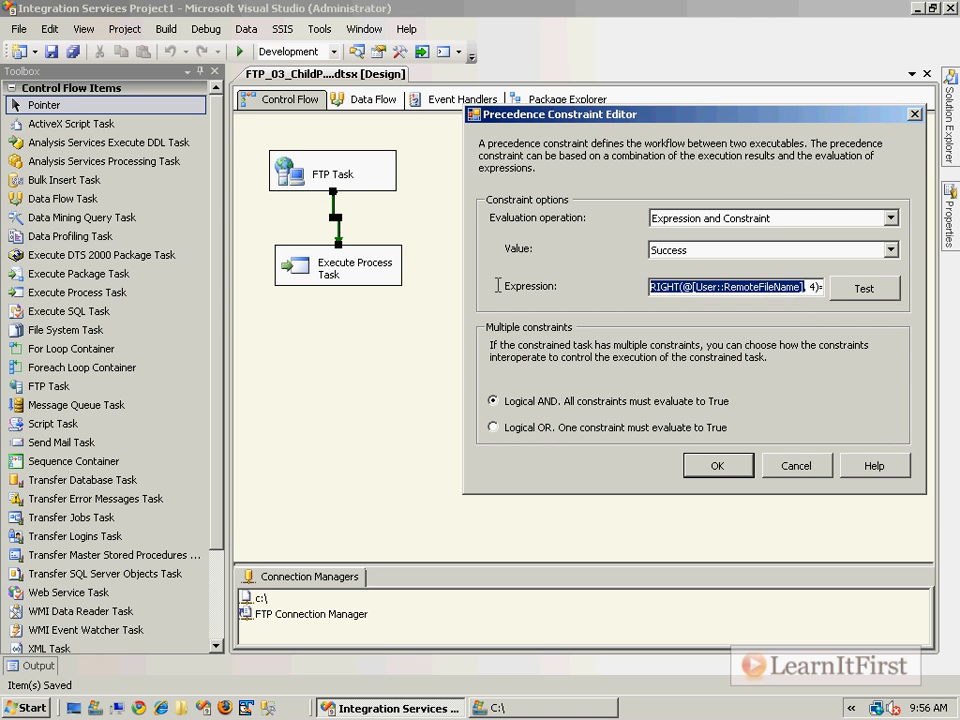
{"action": "left_click", "coordinate": [700, 291]}
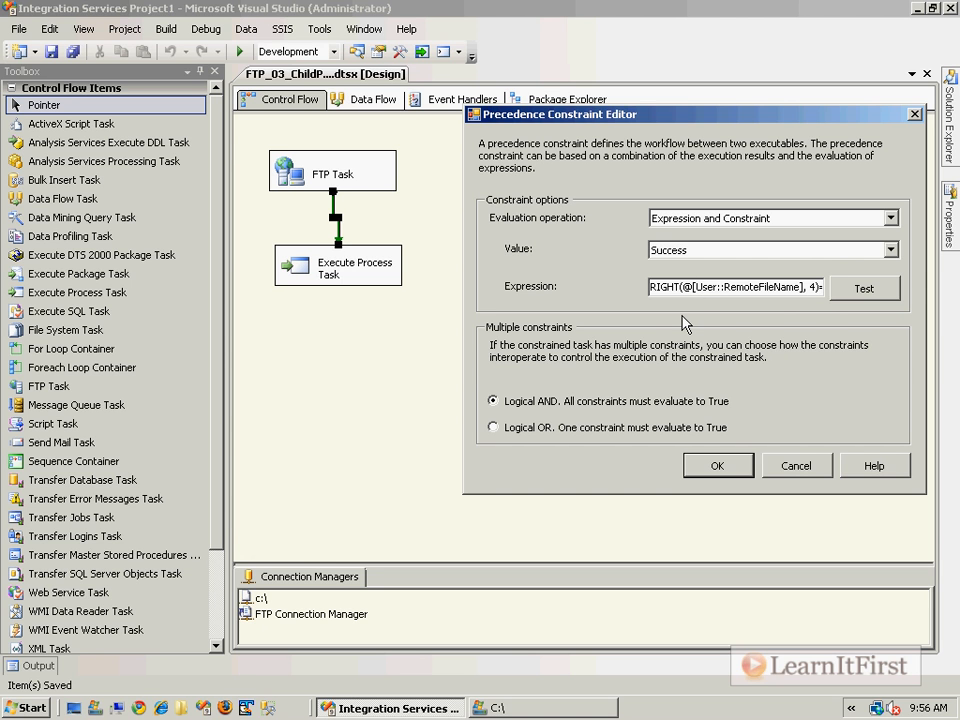
{"action": "left_click", "coordinate": [840, 297]}
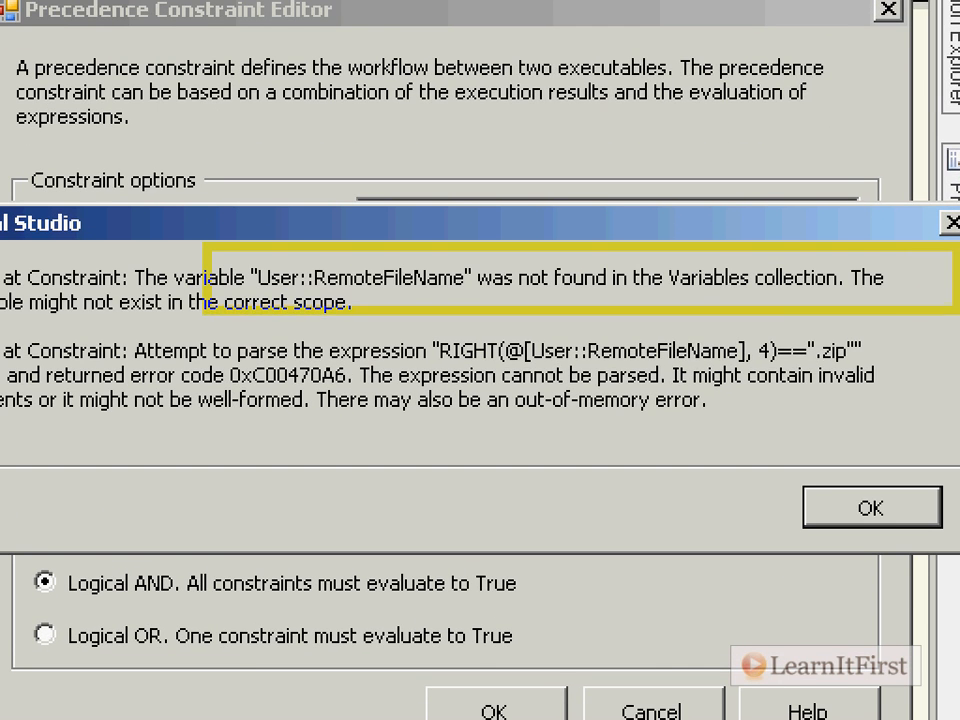
{"action": "left_click_drag", "start_coordinate": [402, 298], "coordinate": [322, 294]}
{"action": "key", "text": "Escape"}
{"action": "left_click", "coordinate": [925, 516]}
- Try to accept the constraint, dismiss the message, copy the expression and cancel the editor
{"action": "left_click", "coordinate": [716, 463]}
{"action": "left_click", "coordinate": [887, 364]}
{"action": "double_click", "coordinate": [729, 286]}
{"action": "left_click", "coordinate": [778, 461]}
- Show the child package's variables and check the exact name of the remote file variable
{"action": "left_click", "coordinate": [446, 355]}
{"action": "right_click", "coordinate": [446, 356]}
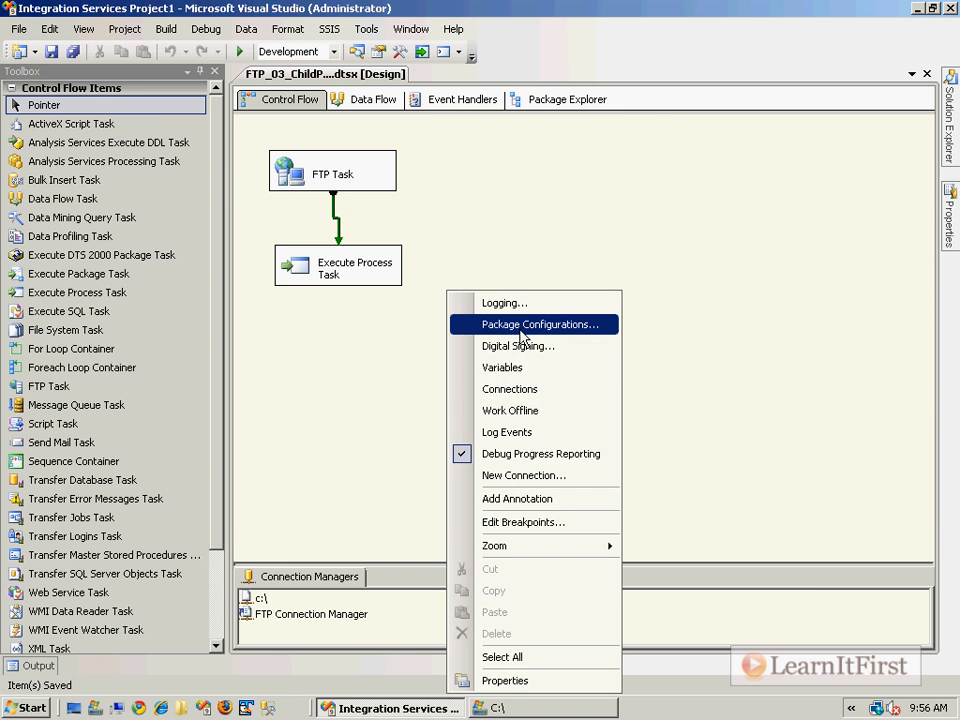
{"action": "left_click", "coordinate": [514, 367]}
{"action": "left_click", "coordinate": [98, 157]}
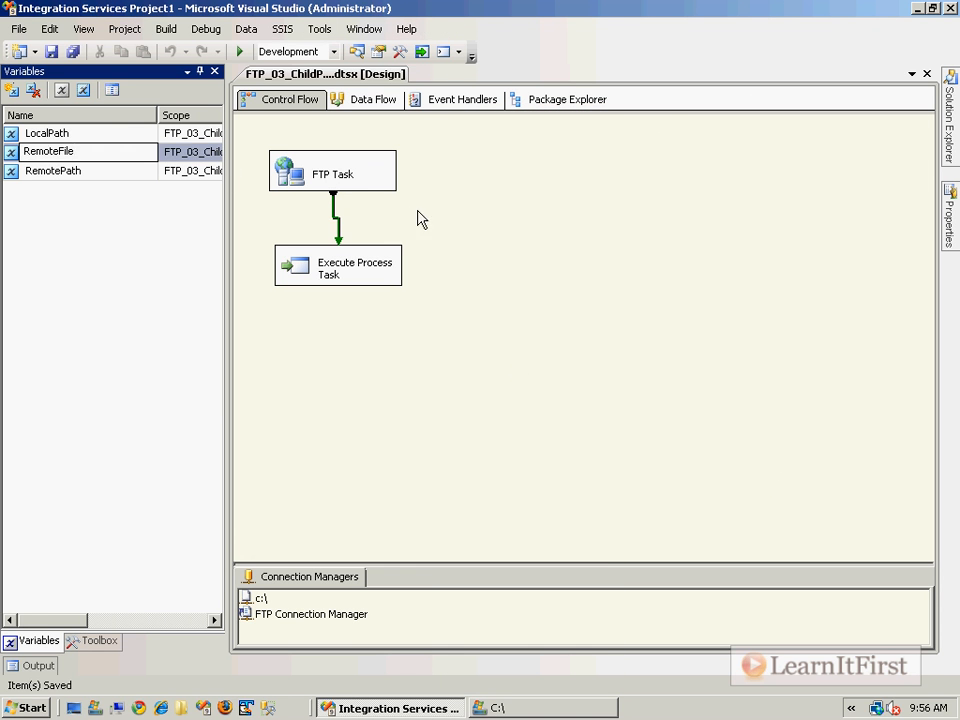
- Edit the constraint between FTP Task and Execute Process Task again, setting its evaluation operation to Expression and Constraint
{"action": "left_click", "coordinate": [411, 218]}
{"action": "right_click", "coordinate": [339, 217]}
{"action": "left_click", "coordinate": [395, 236]}
{"action": "left_click", "coordinate": [478, 300]}
{"action": "left_click", "coordinate": [525, 268]}
{"action": "left_click", "coordinate": [506, 308]}
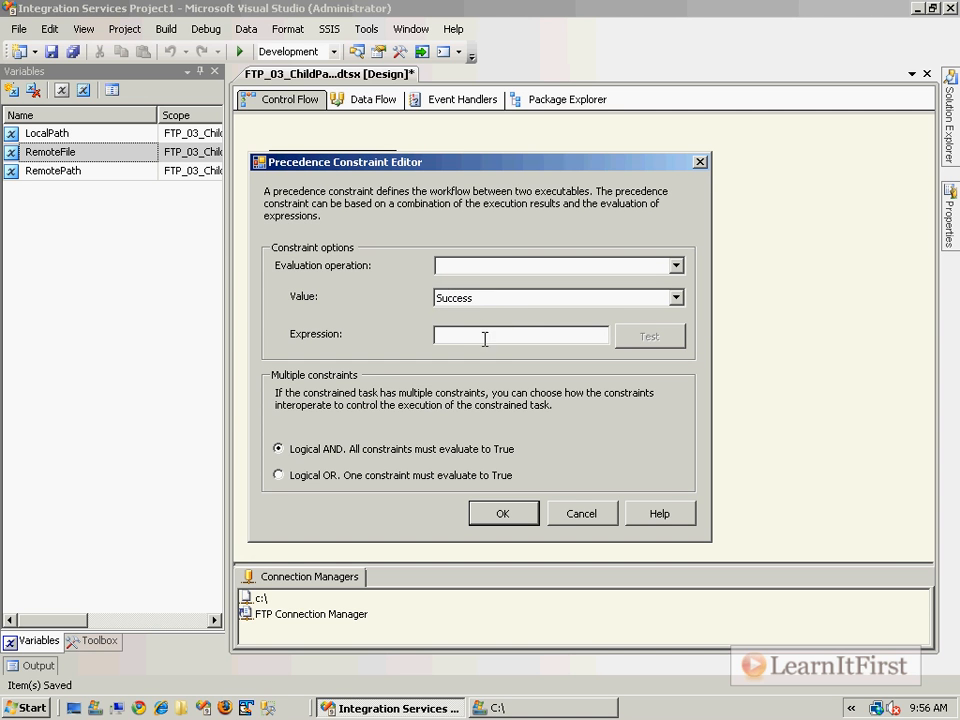
- Paste the copied expression, correct it to RIGHT(@[User::RemoteFile], 4)==".zip", test it and accept the constraint
{"action": "left_click", "coordinate": [520, 335]}
{"action": "key", "text": "ctrl+v"}
{"action": "left_click_drag", "start_coordinate": [521, 334], "coordinate": [550, 335]}
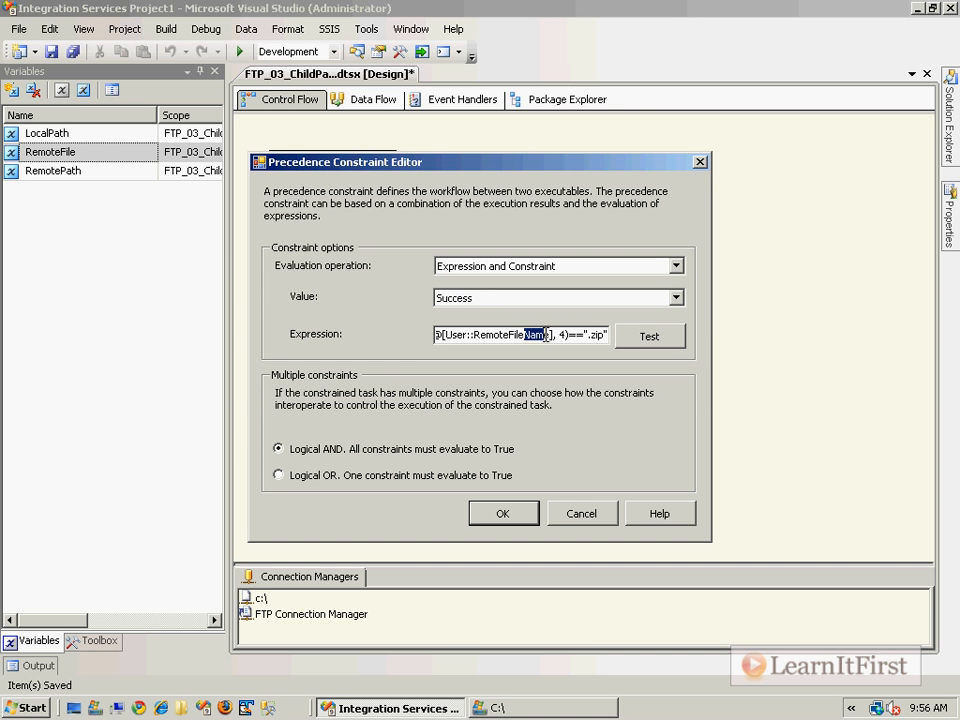
{"action": "key", "text": "Delete"}
{"action": "left_click", "coordinate": [628, 338]}
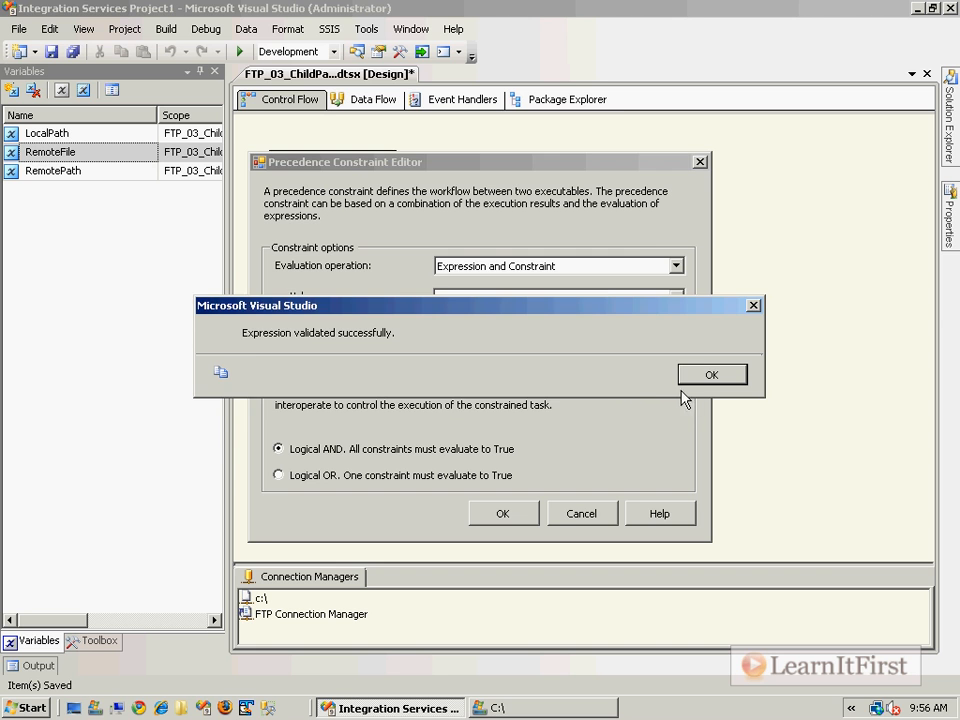
{"action": "left_click", "coordinate": [709, 378]}
{"action": "left_click", "coordinate": [505, 515]}
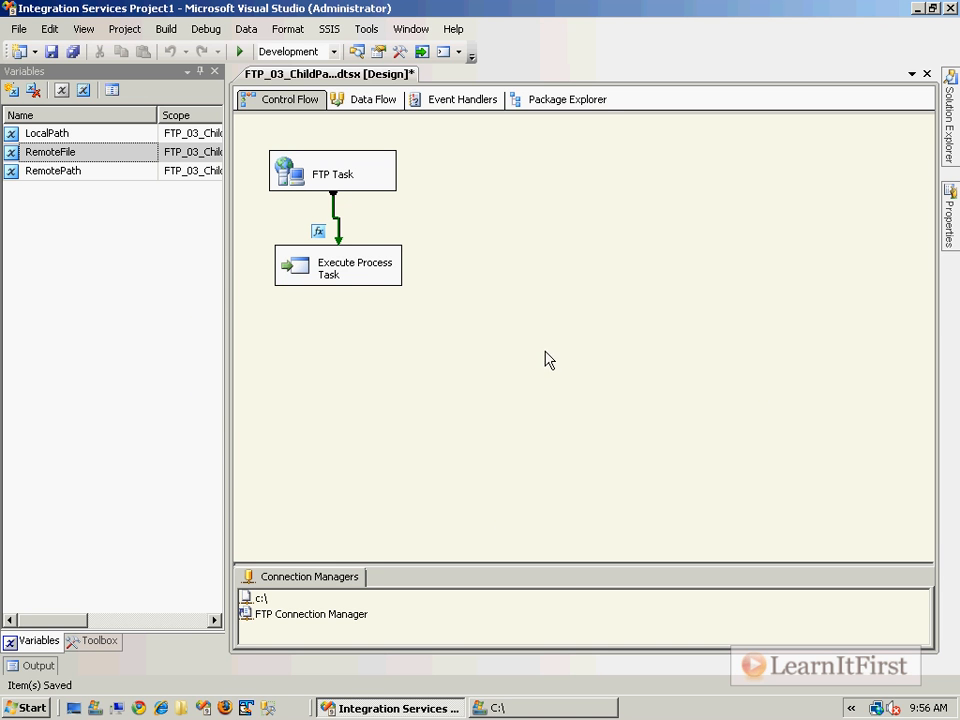
- Close the child package and open FTP_03_ParentPackage.dtsx from the project
{"action": "mouse_move", "coordinate": [318, 240]}
{"action": "left_click", "coordinate": [927, 73]}
{"action": "mouse_move", "coordinate": [937, 108]}
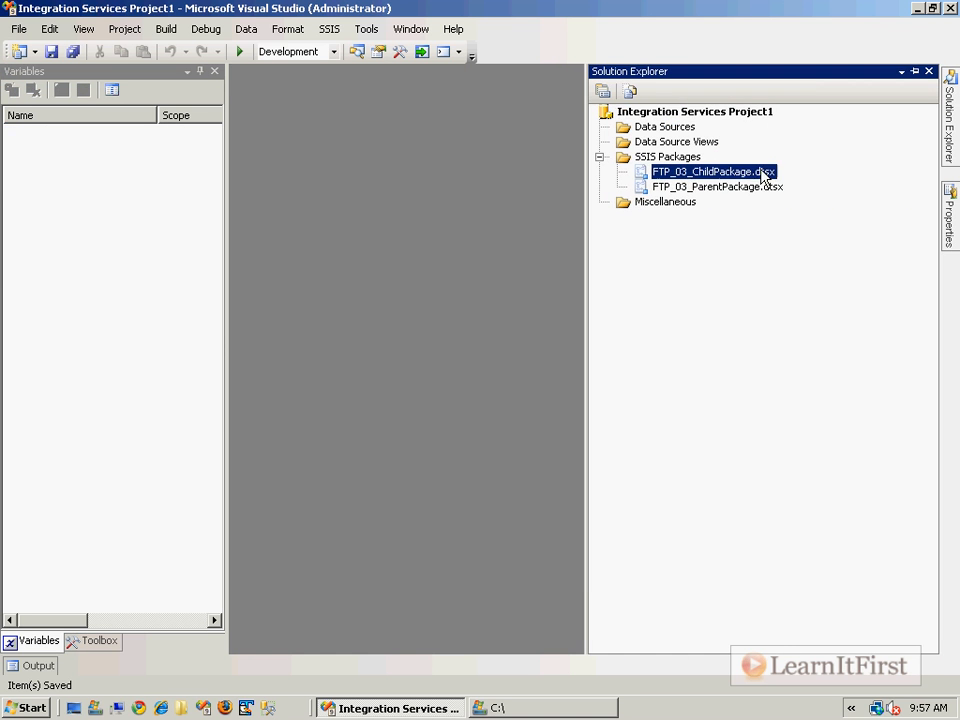
{"action": "double_click", "coordinate": [739, 188]}
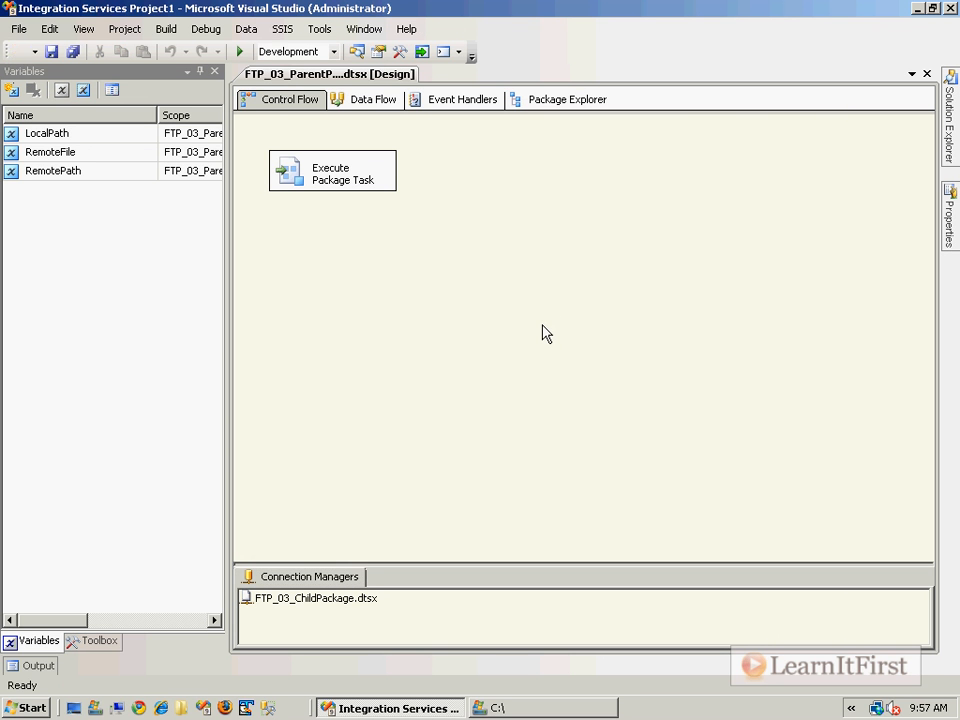
- Switch to the C:\ folder window and delete Orders20100301.zip and Orders20100301.txt
{"action": "left_click", "coordinate": [530, 708]}
{"action": "left_click_drag", "start_coordinate": [310, 428], "coordinate": [270, 385]}
{"action": "right_click", "coordinate": [271, 386]}
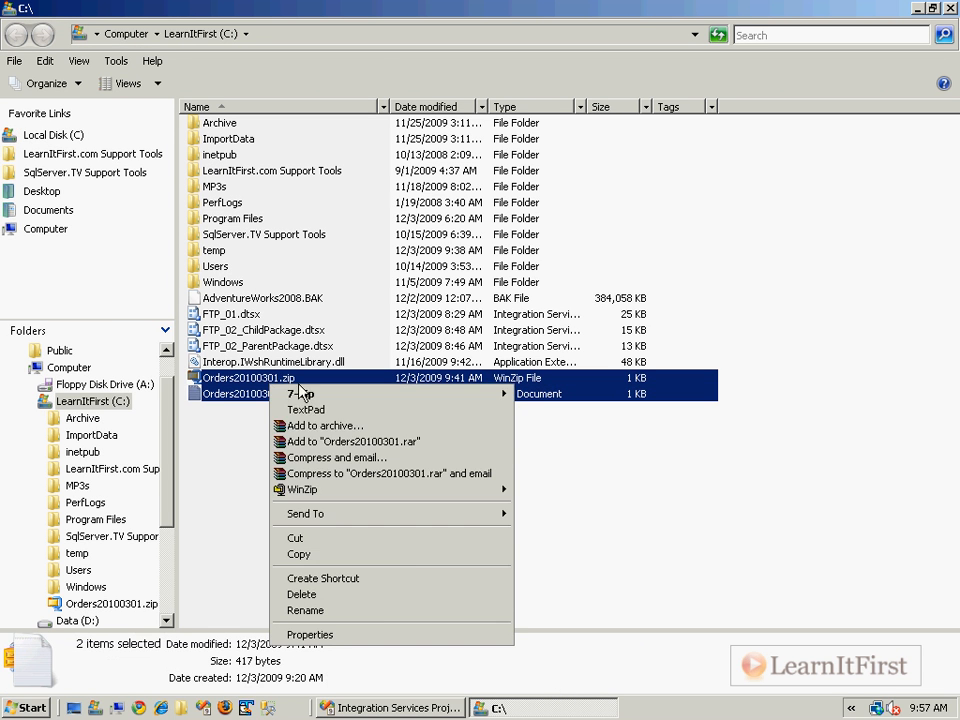
{"action": "left_click", "coordinate": [390, 594]}
{"action": "key", "text": "Return"}
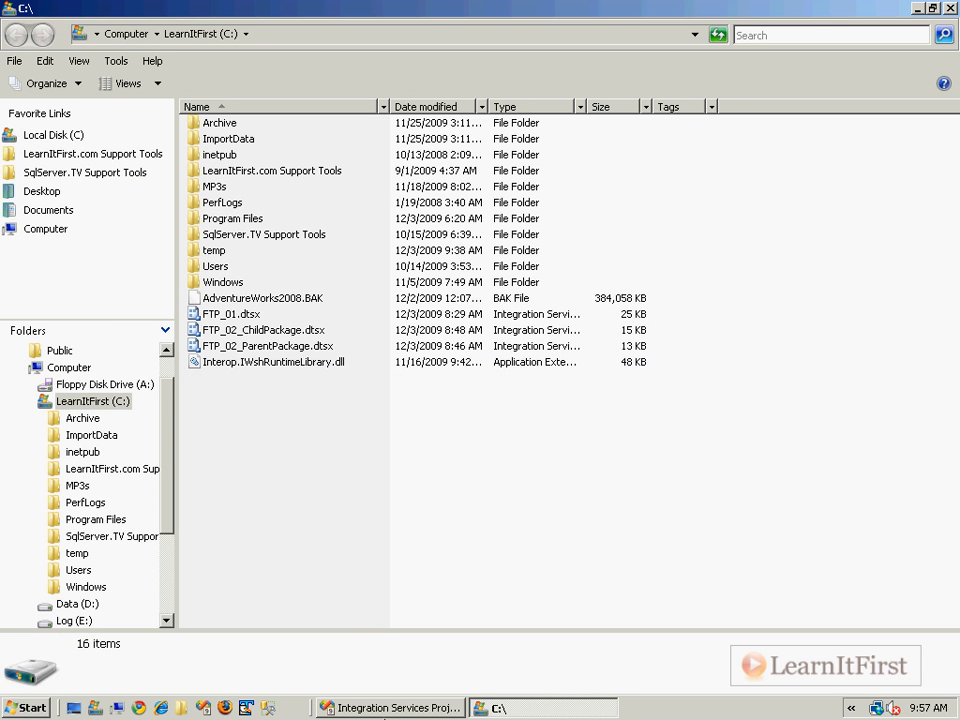
- Return to Visual Studio, widen the variables pane, set the parent's RemoteFile variable to Orders20100301.txt and save
{"action": "left_click", "coordinate": [386, 711]}
{"action": "left_click_drag", "start_coordinate": [227, 150], "coordinate": [527, 180]}
{"action": "left_click", "coordinate": [470, 151]}
{"action": "left_click_drag", "start_coordinate": [470, 151], "coordinate": [510, 150]}
{"action": "type", "text": "txt"}
{"action": "key", "text": "Down"}
{"action": "key", "text": "ctrl+s"}
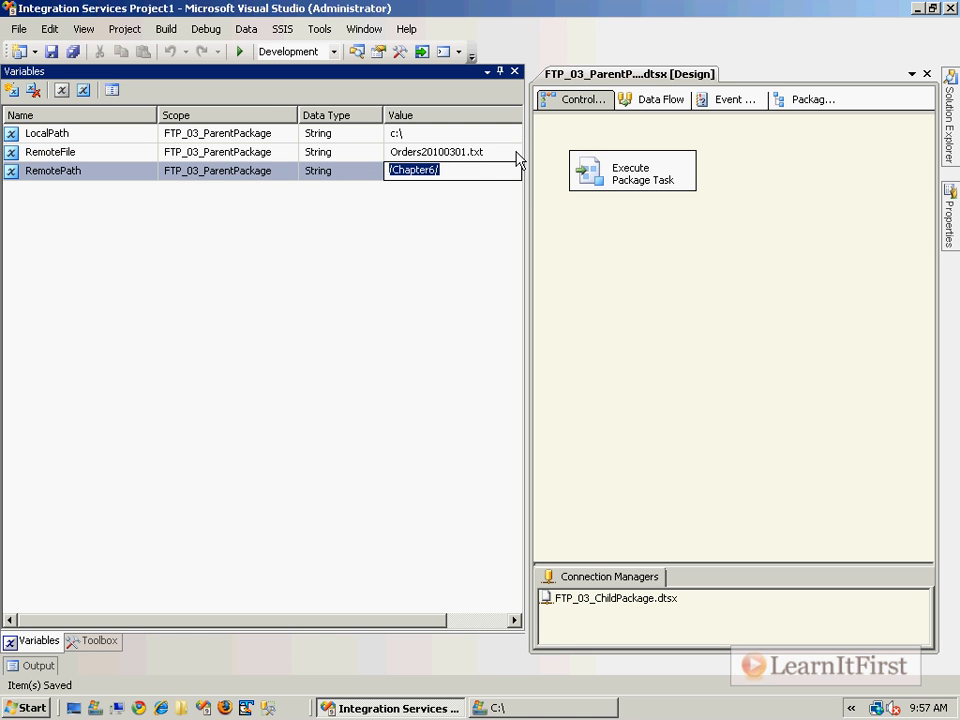
- Run the parent package, then delete the downloaded Orders20100301.txt in the C:\ folder window
{"action": "key", "text": "F5"}
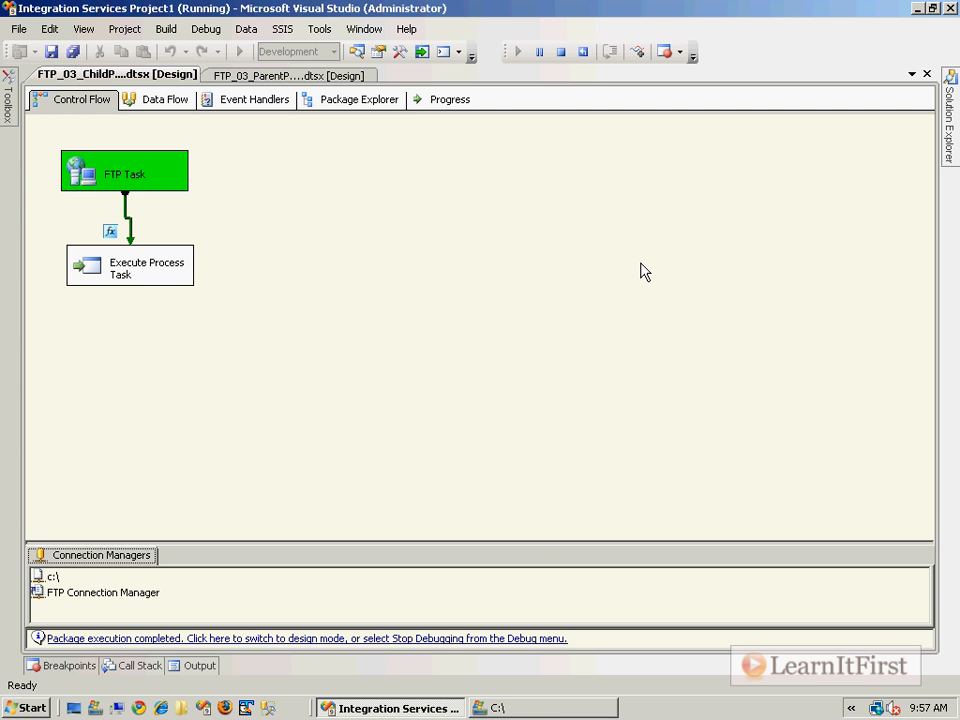
{"action": "left_click", "coordinate": [552, 708]}
{"action": "left_click", "coordinate": [246, 380]}
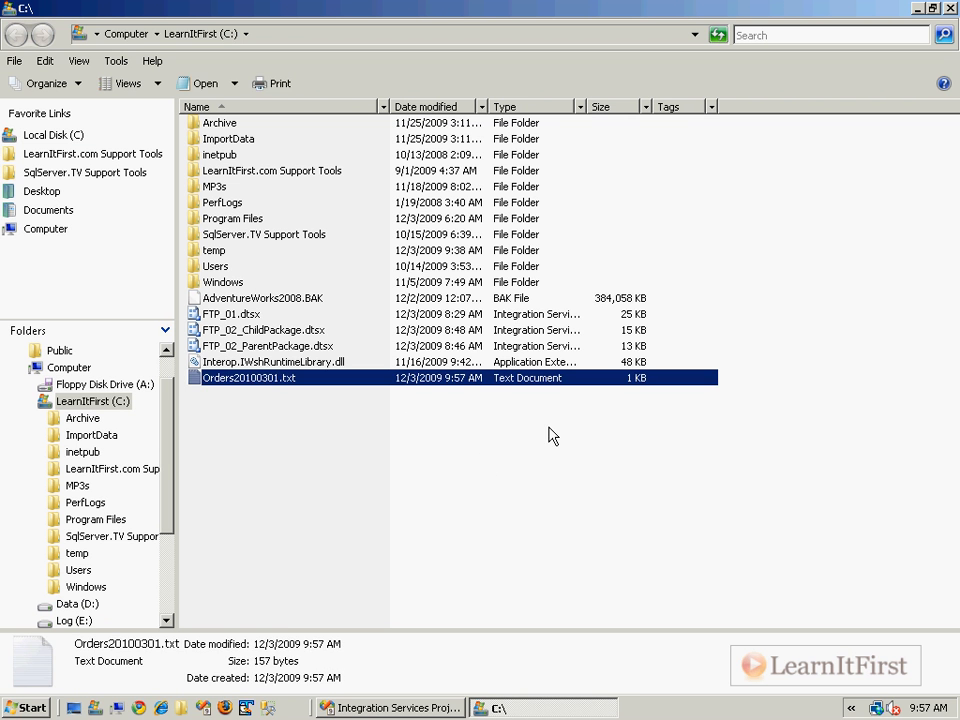
{"action": "key", "text": "Delete"}
{"action": "key", "text": "Return"}
- Return to Visual Studio, stop debugging and close the child package so the parent package is active
{"action": "key", "text": "alt+Tab"}
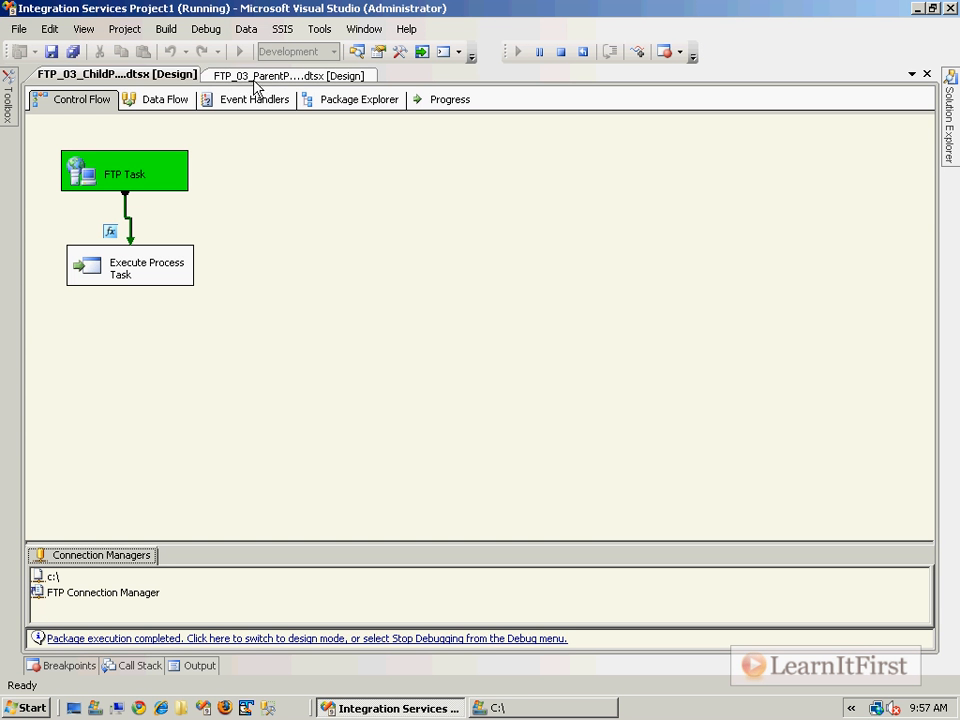
{"action": "left_click", "coordinate": [253, 639]}
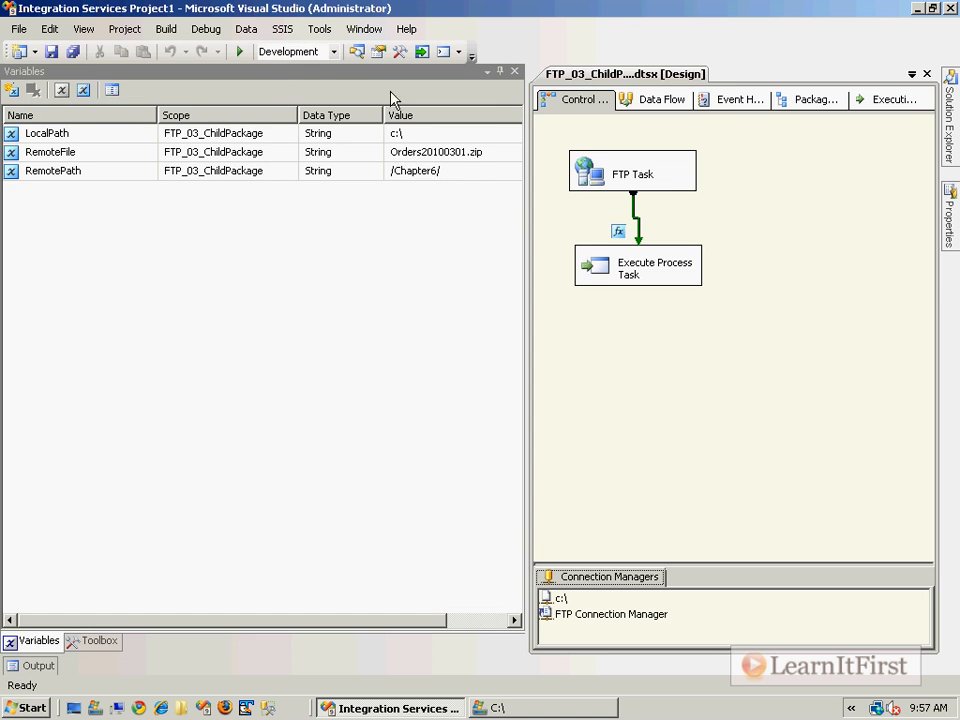
{"action": "left_click", "coordinate": [927, 74]}
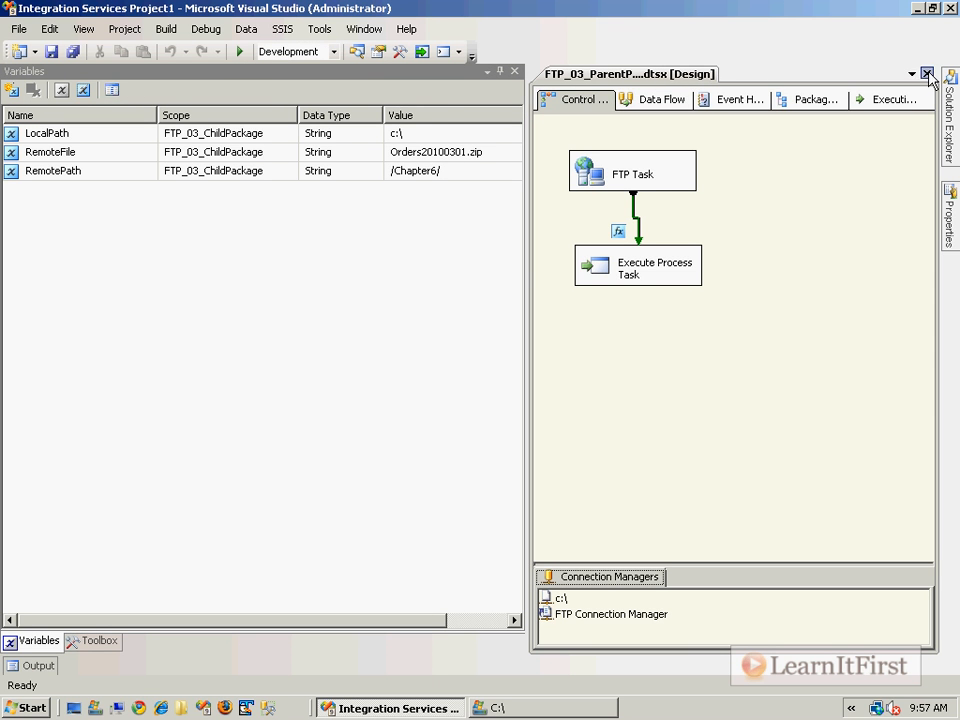
- Set the parent package's RemoteFile variable to Orders20100301.zip
{"action": "left_click", "coordinate": [471, 153]}
{"action": "left_click_drag", "start_coordinate": [469, 153], "coordinate": [573, 163]}
{"action": "type", "text": "zip"}
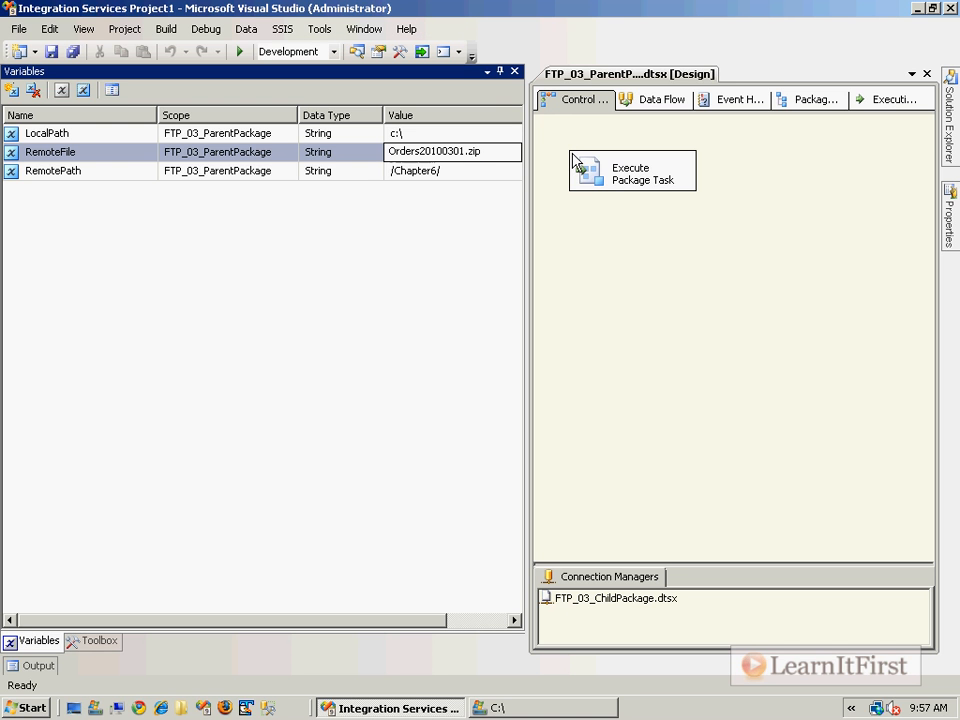
{"action": "key", "text": "Return"}
{"action": "left_click", "coordinate": [669, 261]}
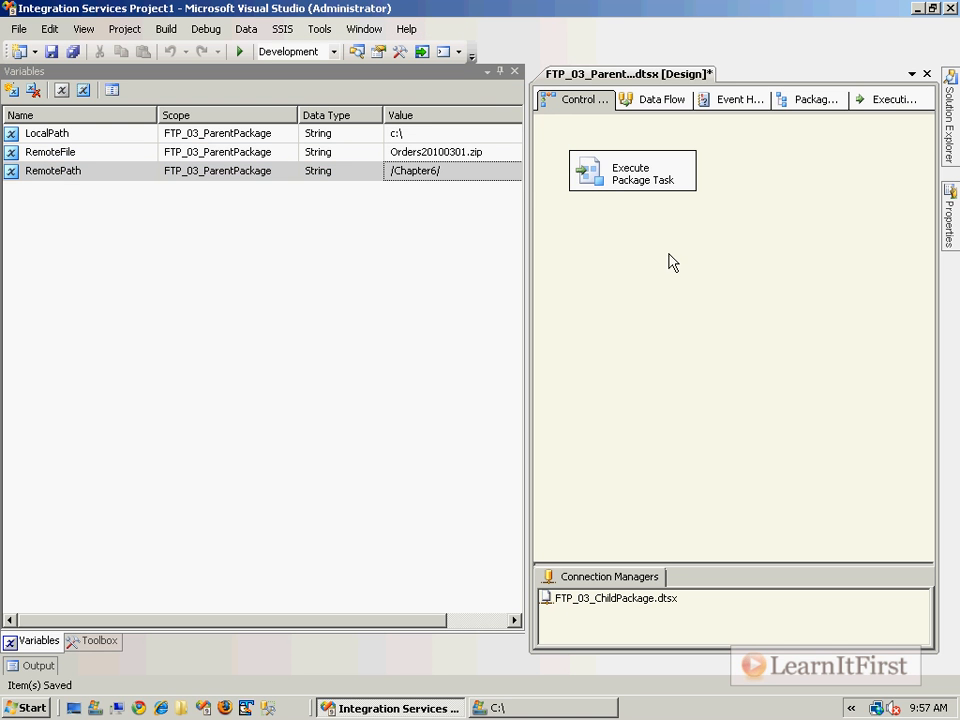
- Execute the parent package from the project's package list
{"action": "mouse_move", "coordinate": [938, 130]}
{"action": "right_click", "coordinate": [770, 196]}
{"action": "left_click", "coordinate": [825, 225]}
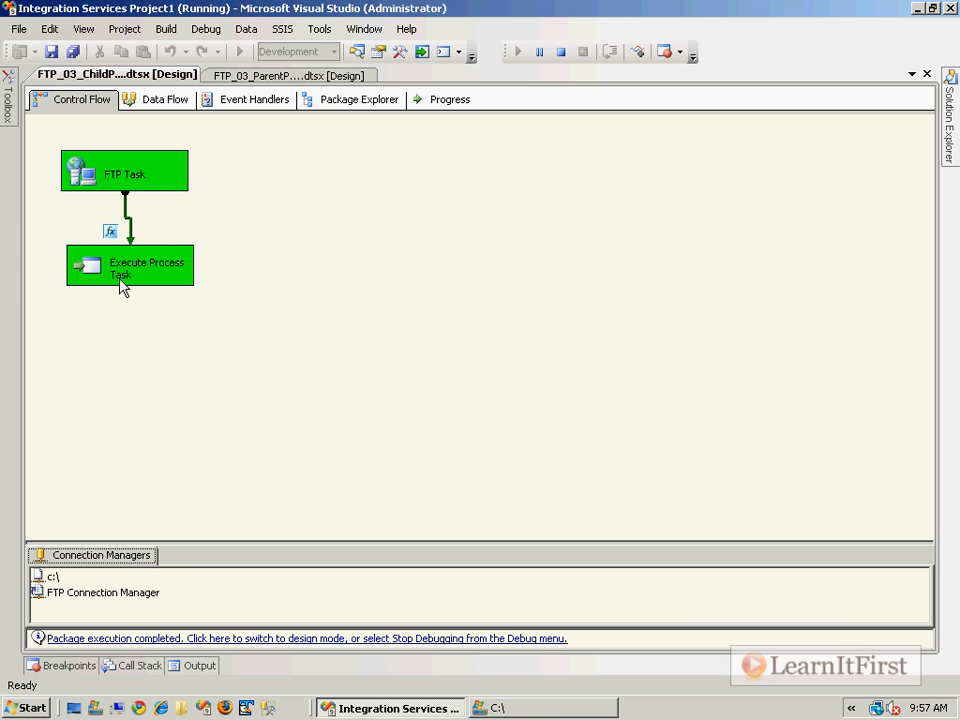
- Check the C:\ folder for the downloaded and extracted Orders20100301 files, then close that window and stop debugging
{"action": "left_click", "coordinate": [555, 707]}
{"action": "key", "text": "ctrl+1"}
{"action": "left_click", "coordinate": [480, 360]}
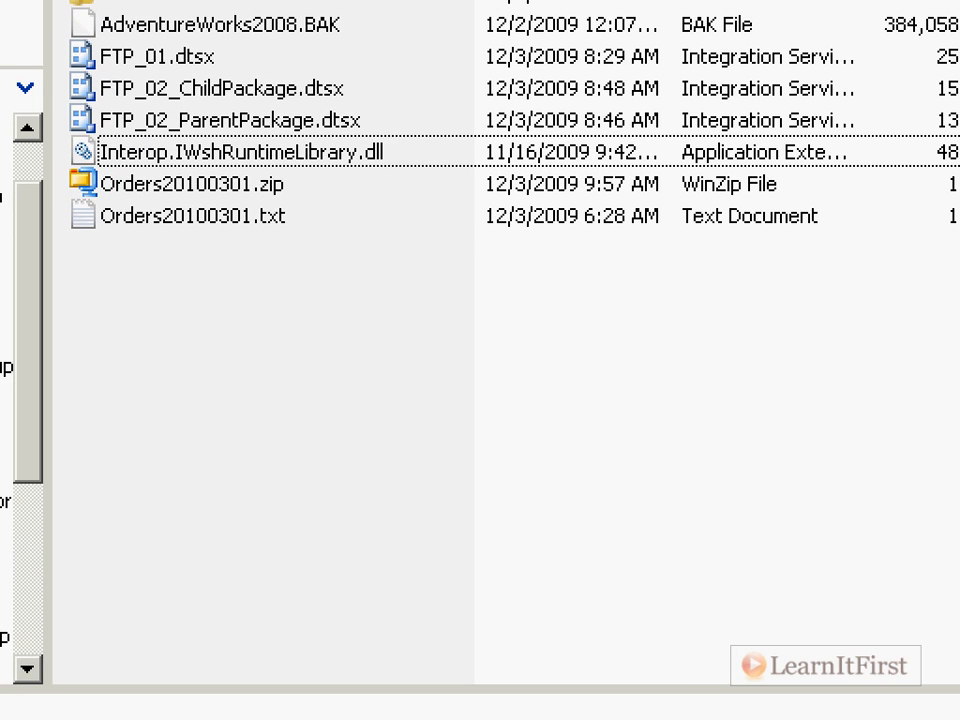
{"action": "left_click_drag", "start_coordinate": [258, 260], "coordinate": [385, 249]}
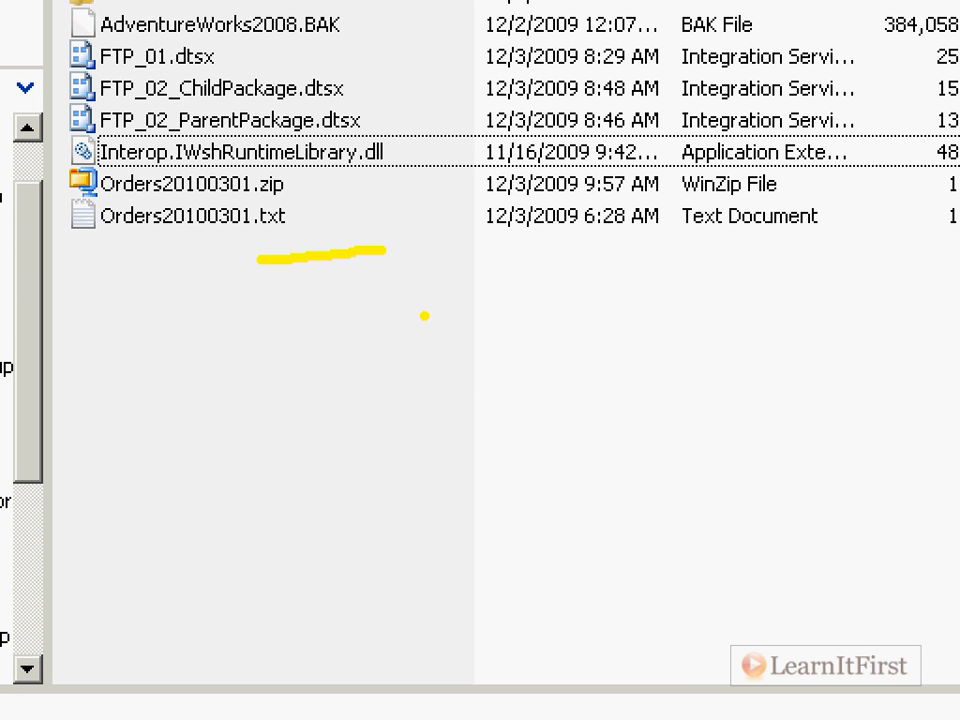
{"action": "key", "text": "Escape"}
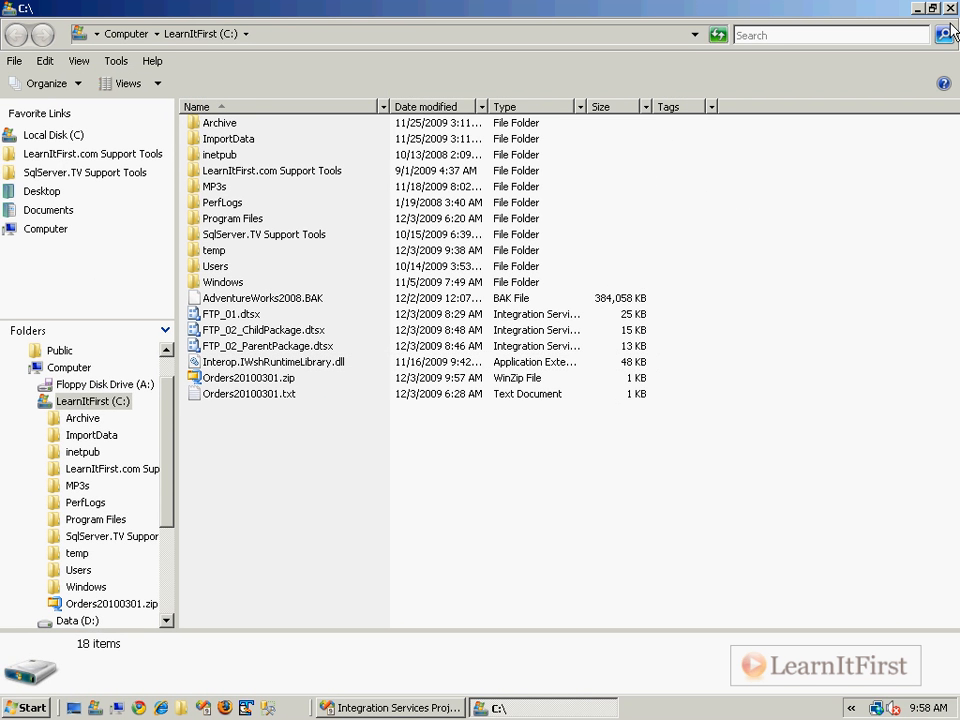
{"action": "key", "text": "alt+Tab"}
{"action": "left_click", "coordinate": [351, 638]}
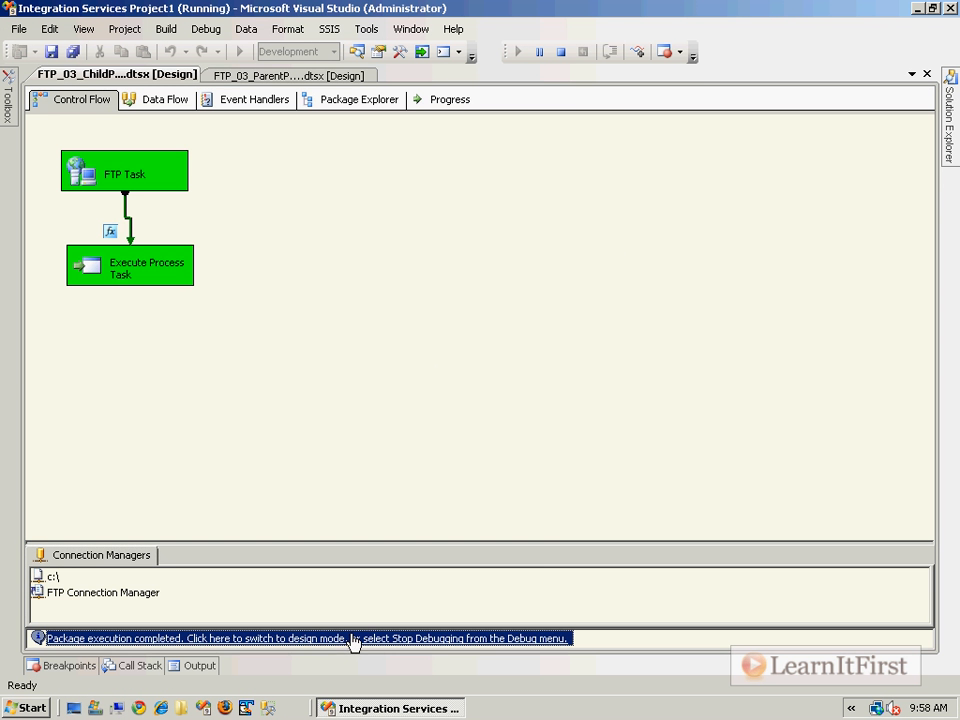